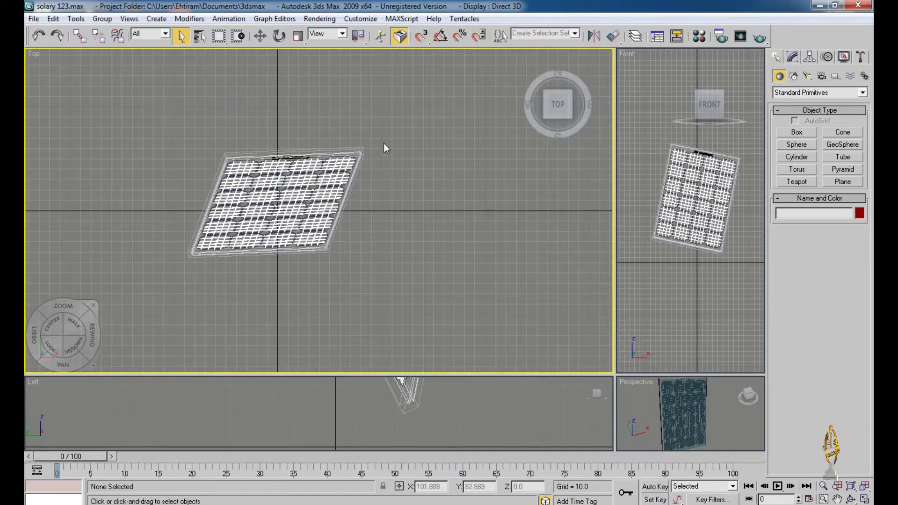
Select all the solar panel's objects and rotate them together so the panel lies nearly flat
{"action": "left_click_drag", "start_coordinate": [392, 124], "coordinate": [114, 288]}
{"action": "key", "text": "e"}
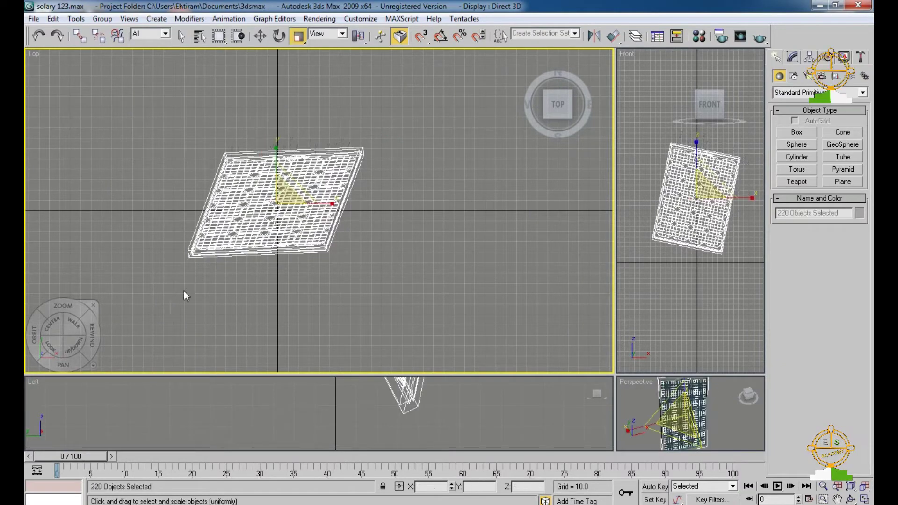
{"action": "left_click_drag", "start_coordinate": [234, 216], "coordinate": [234, 199]}
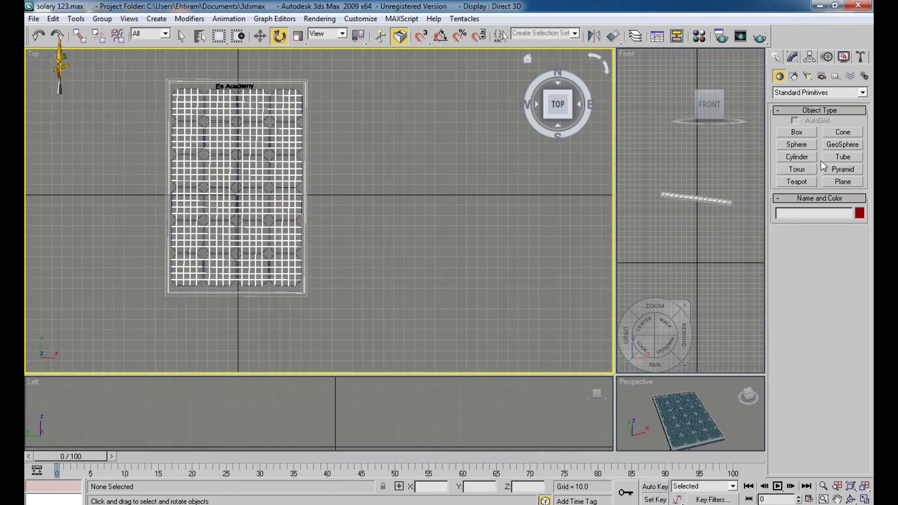
Create a cylinder beside the solar panel in the Top view, about 15.5 in radius and about 100.5 high
{"action": "left_click", "coordinate": [807, 158]}
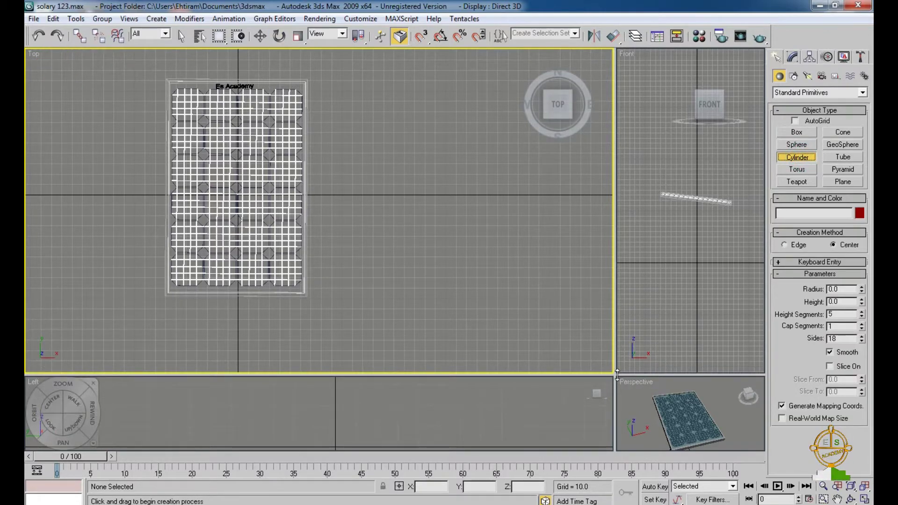
{"action": "left_click_drag", "start_coordinate": [350, 245], "coordinate": [350, 246]}
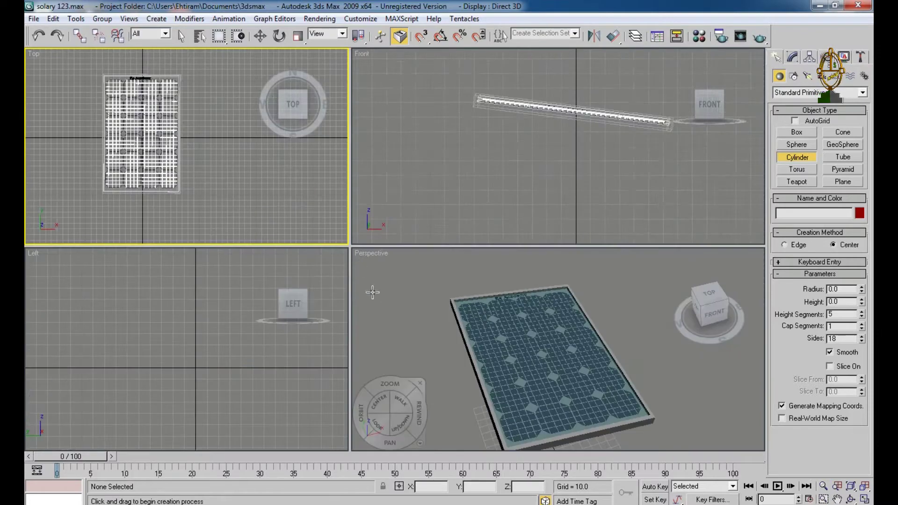
{"action": "left_click_drag", "start_coordinate": [214, 143], "coordinate": [221, 148]}
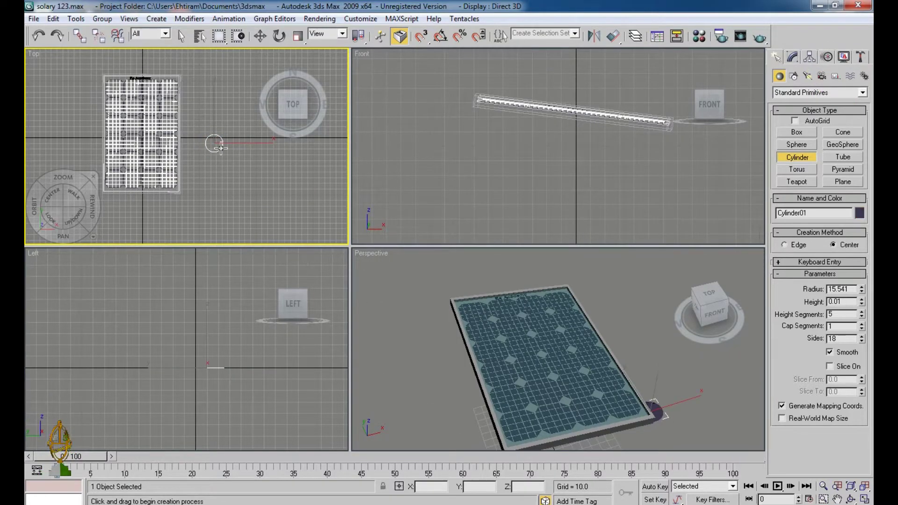
{"action": "left_click", "coordinate": [206, 90]}
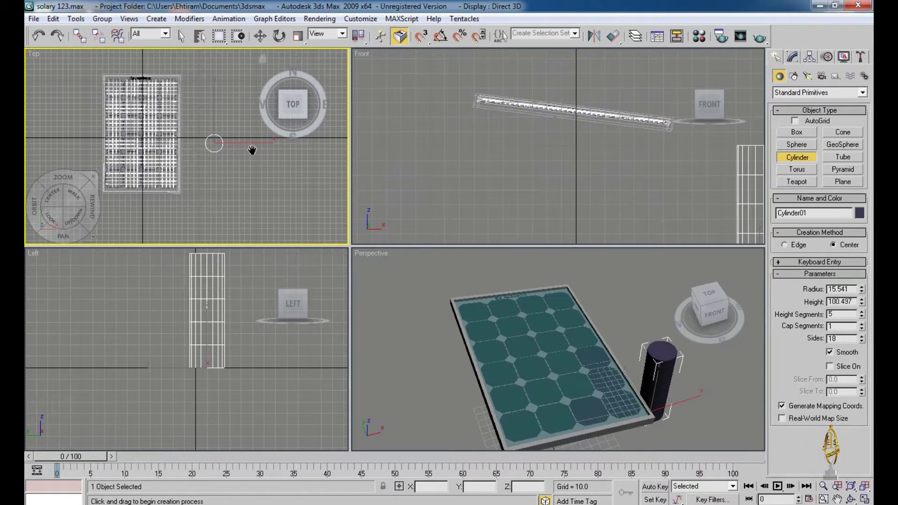
Move the cylinder slightly farther away from the solar panel in the Top view and deselect it
{"action": "scroll", "coordinate": [245, 165], "scroll_direction": "up", "scroll_amount": 3}
{"action": "middle_click_drag", "start_coordinate": [252, 150], "coordinate": [207, 158]}
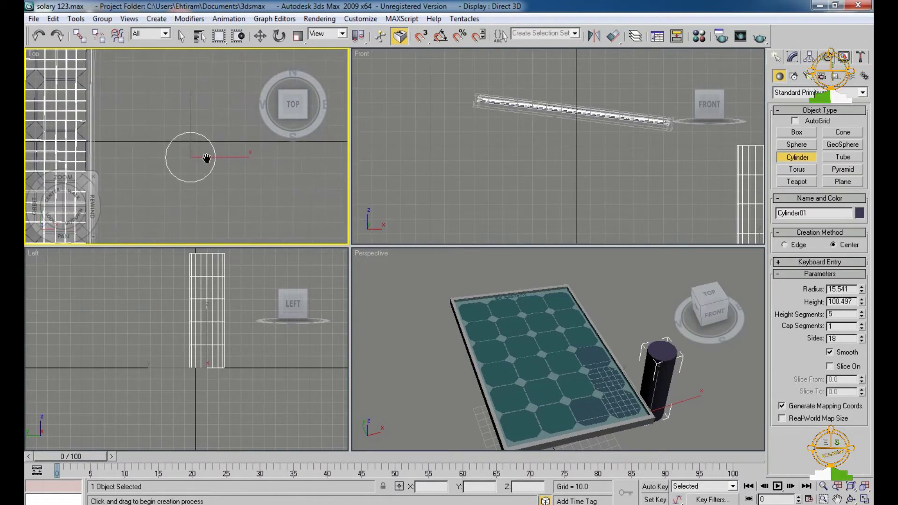
{"action": "scroll", "coordinate": [206, 159], "scroll_direction": "up", "scroll_amount": 2}
{"action": "key", "text": "w"}
{"action": "left_click_drag", "start_coordinate": [201, 162], "coordinate": [208, 164]}
{"action": "left_click", "coordinate": [231, 185]}
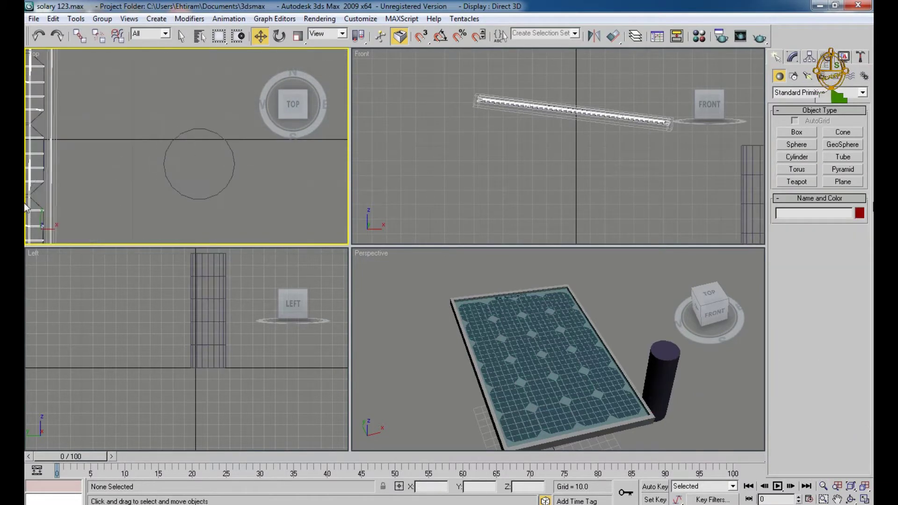
Create a second, narrower cylinder inside the first one, about 13 in radius and about 57 high
{"action": "left_click", "coordinate": [796, 156]}
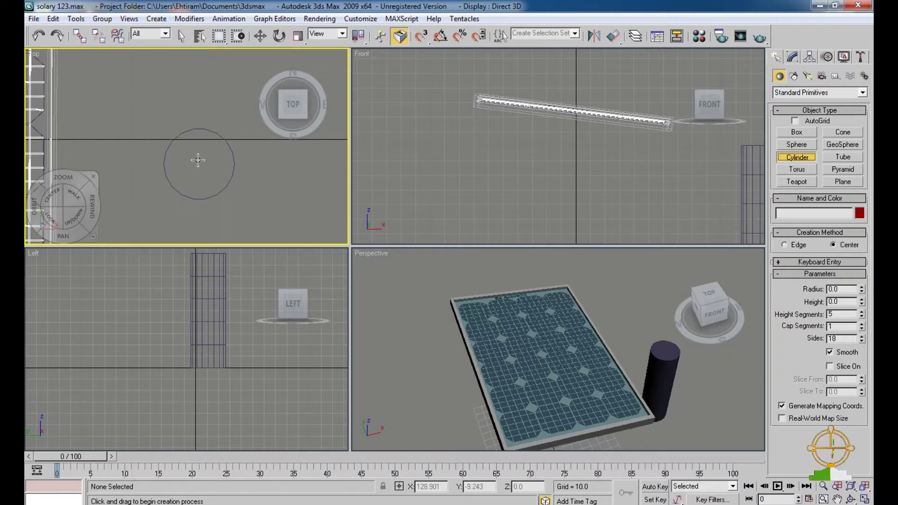
{"action": "left_click_drag", "start_coordinate": [199, 162], "coordinate": [207, 189]}
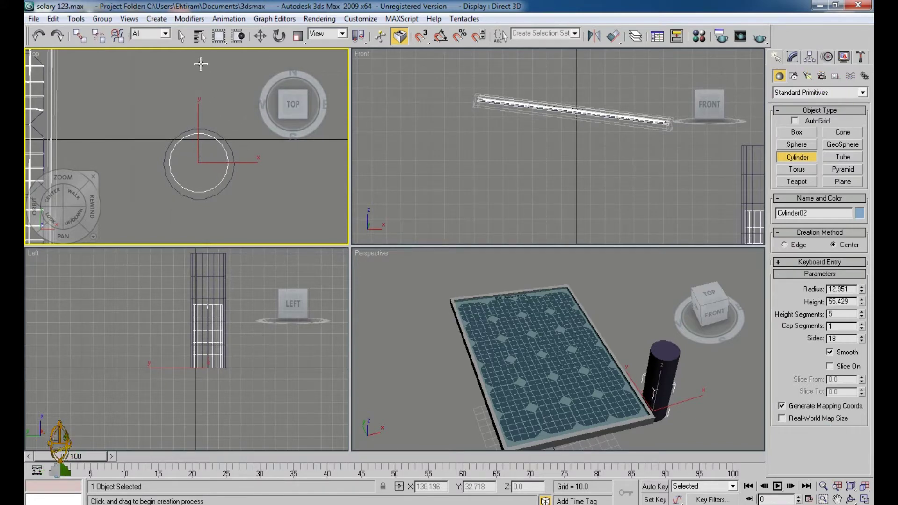
{"action": "left_click", "coordinate": [228, 139]}
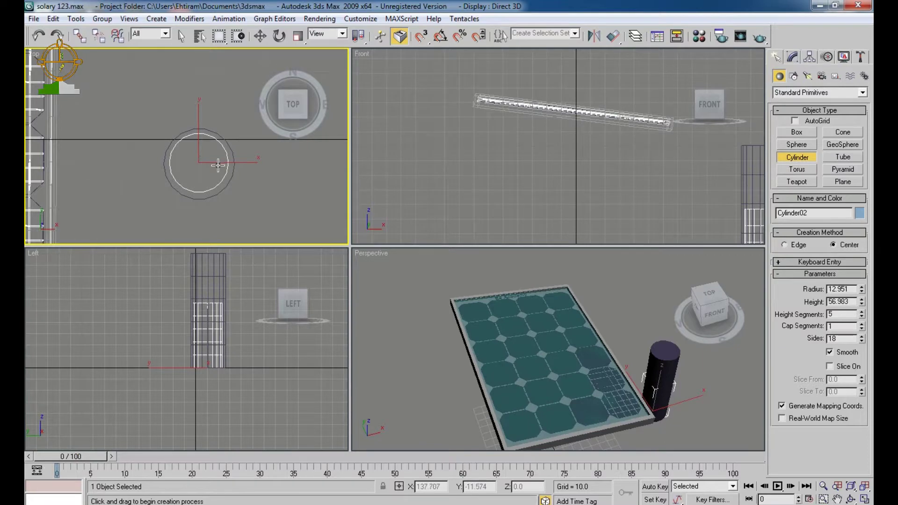
Raise the narrower cylinder to about Z 84 and centre it on the wider one in the Top view
{"action": "key", "text": "w"}
{"action": "left_click", "coordinate": [665, 403]}
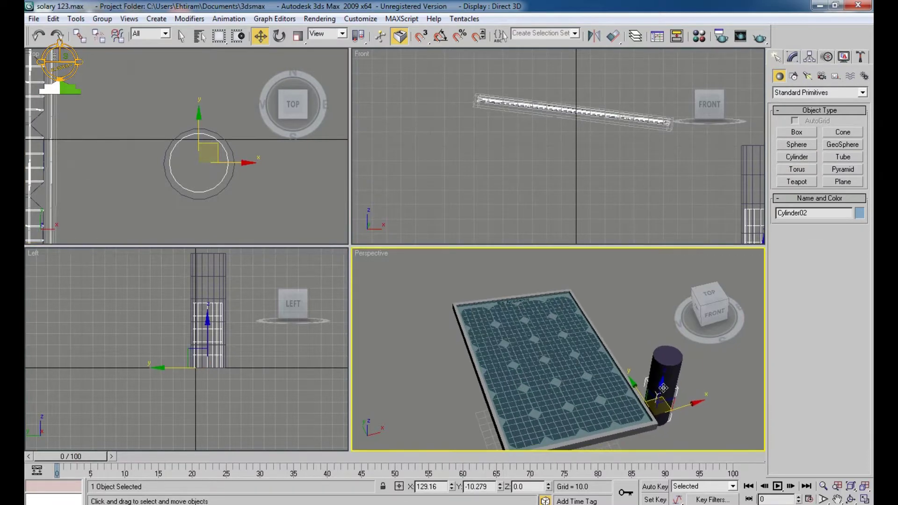
{"action": "left_click_drag", "start_coordinate": [662, 383], "coordinate": [654, 339]}
{"action": "middle_click_drag", "start_coordinate": [268, 157], "coordinate": [225, 150]}
{"action": "scroll", "coordinate": [266, 134], "scroll_direction": "up", "scroll_amount": 2}
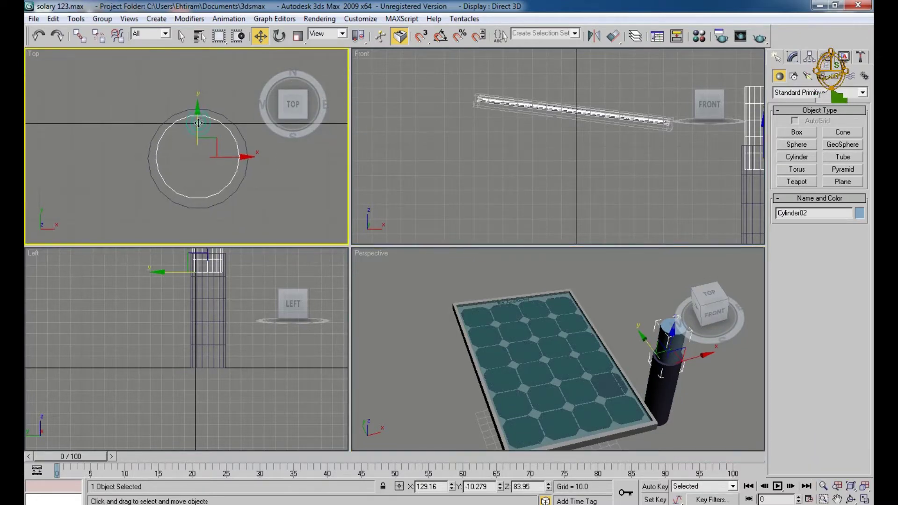
{"action": "left_click_drag", "start_coordinate": [198, 122], "coordinate": [199, 125]}
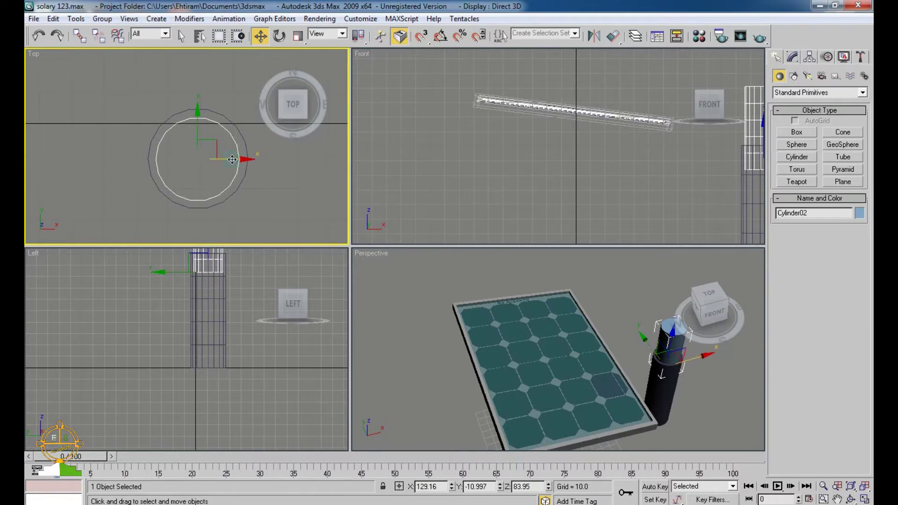
{"action": "left_click_drag", "start_coordinate": [232, 160], "coordinate": [232, 159]}
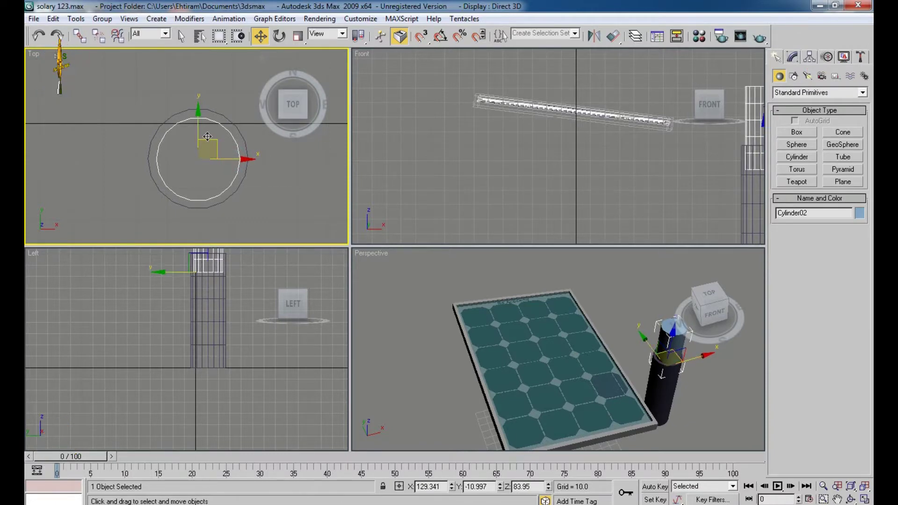
{"action": "left_click_drag", "start_coordinate": [200, 129], "coordinate": [201, 129]}
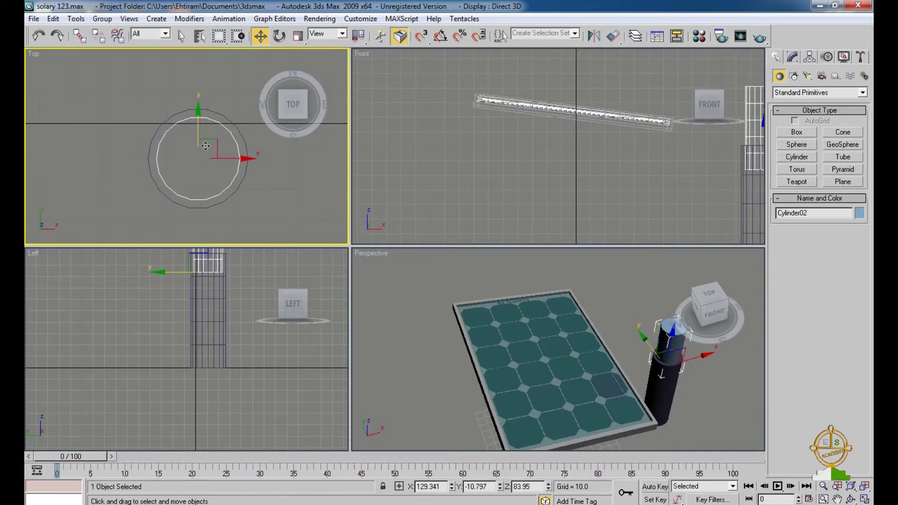
Raise the narrower cylinder to about Z 100.5 so it sits on top of the wider cylinder
{"action": "middle_click_drag", "start_coordinate": [209, 374], "coordinate": [190, 454]}
{"action": "left_click_drag", "start_coordinate": [189, 316], "coordinate": [192, 298]}
{"action": "scroll", "coordinate": [585, 353], "scroll_direction": "up", "scroll_amount": 1}
{"action": "middle_click_drag", "start_coordinate": [666, 396], "coordinate": [565, 379]}
{"action": "scroll", "coordinate": [585, 353], "scroll_direction": "down", "scroll_amount": 3}
{"action": "scroll", "coordinate": [564, 379], "scroll_direction": "up", "scroll_amount": 2}
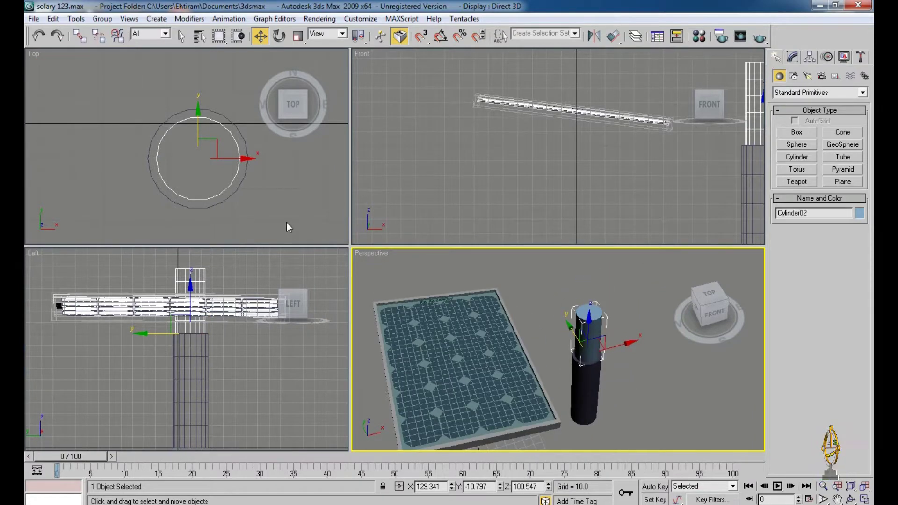
Clone the narrower cylinder straight upward to about Z 142 as a single copy
{"action": "middle_click_drag", "start_coordinate": [255, 194], "coordinate": [257, 208]}
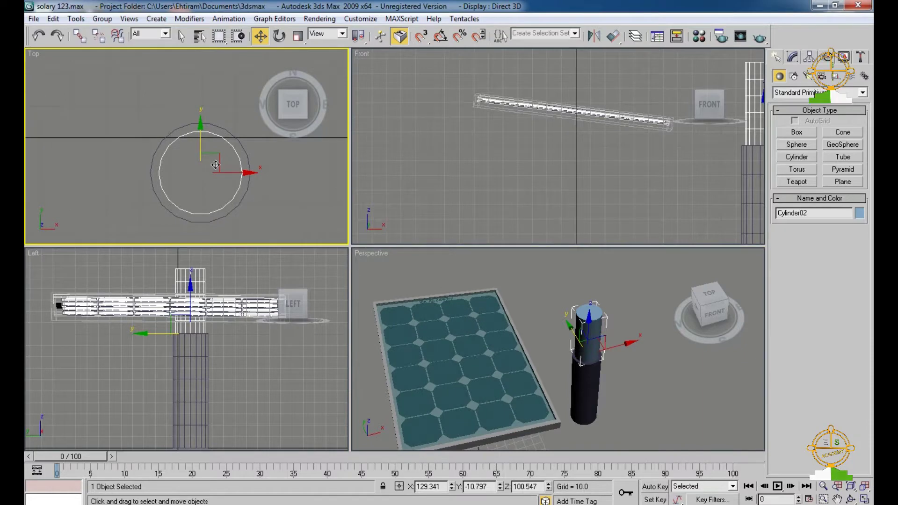
{"action": "middle_click_drag", "start_coordinate": [654, 397], "coordinate": [645, 394]}
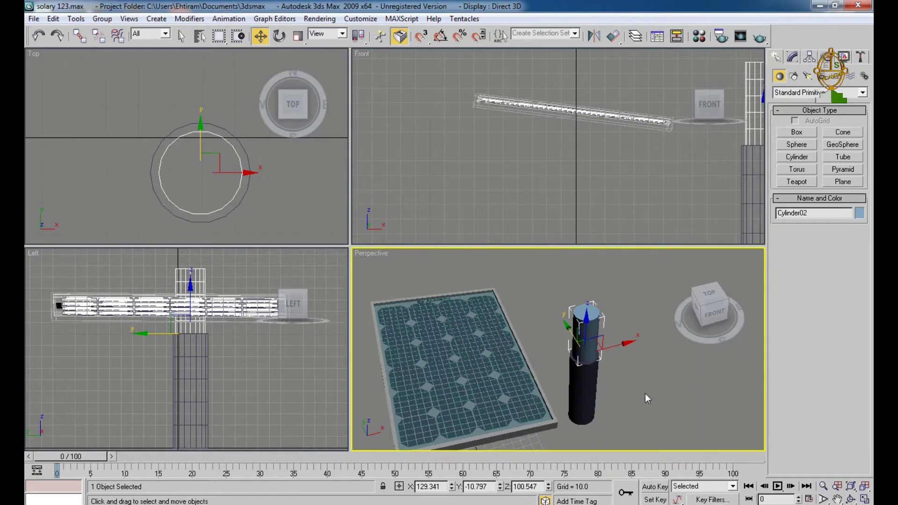
{"action": "left_click_drag", "start_coordinate": [583, 326], "coordinate": [586, 295], "text": "shift"}
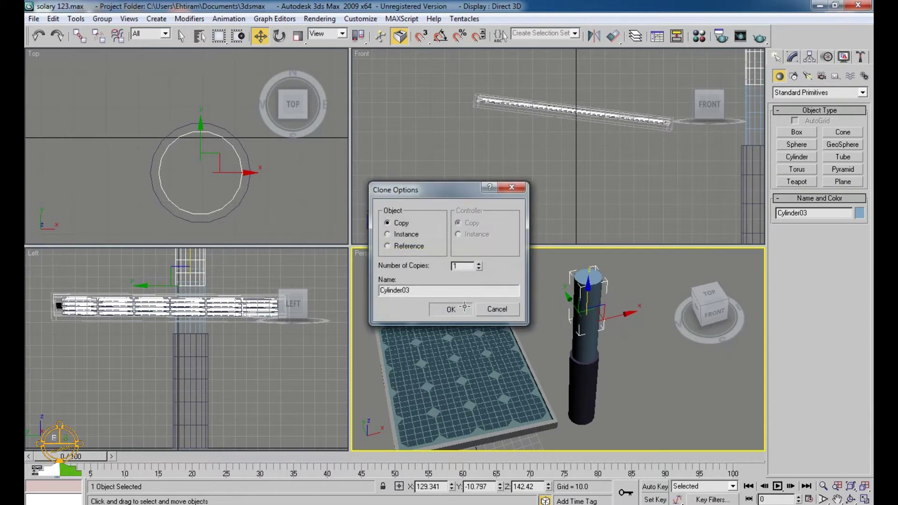
{"action": "left_click", "coordinate": [464, 307]}
Scale the copied cylinder uniformly down to about 68% in the Top view
{"action": "middle_click_drag", "start_coordinate": [262, 196], "coordinate": [257, 228]}
{"action": "key", "text": "r"}
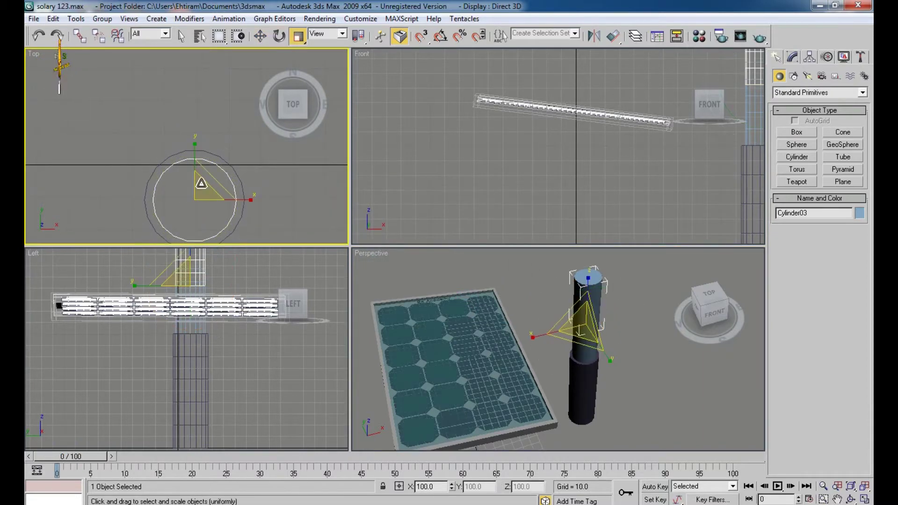
{"action": "left_click_drag", "start_coordinate": [200, 188], "coordinate": [203, 212]}
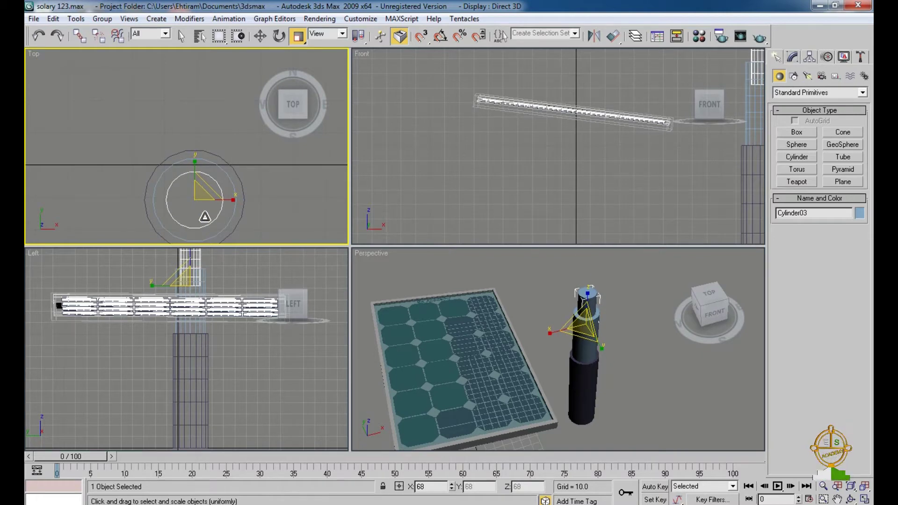
{"action": "left_click_drag", "start_coordinate": [205, 217], "coordinate": [205, 217]}
Raise the scaled cylinder to about Z 157 so it stands on top of the middle cylinder
{"action": "middle_click_drag", "start_coordinate": [227, 331], "coordinate": [225, 477]}
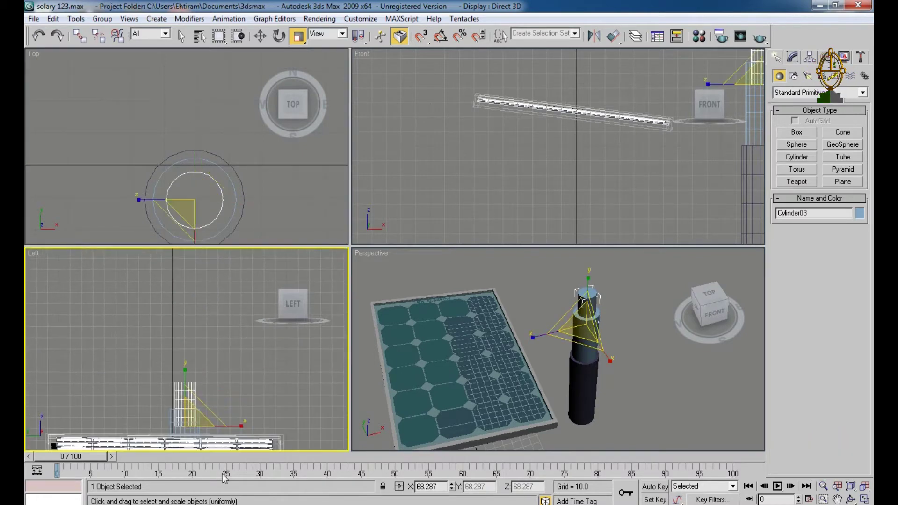
{"action": "key", "text": "w"}
{"action": "middle_click_drag", "start_coordinate": [213, 363], "coordinate": [175, 304]}
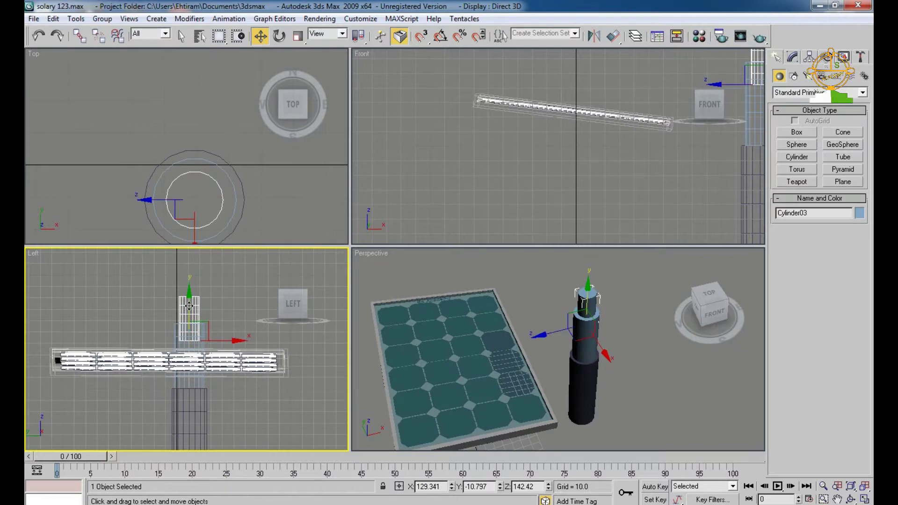
{"action": "left_click_drag", "start_coordinate": [189, 305], "coordinate": [205, 289]}
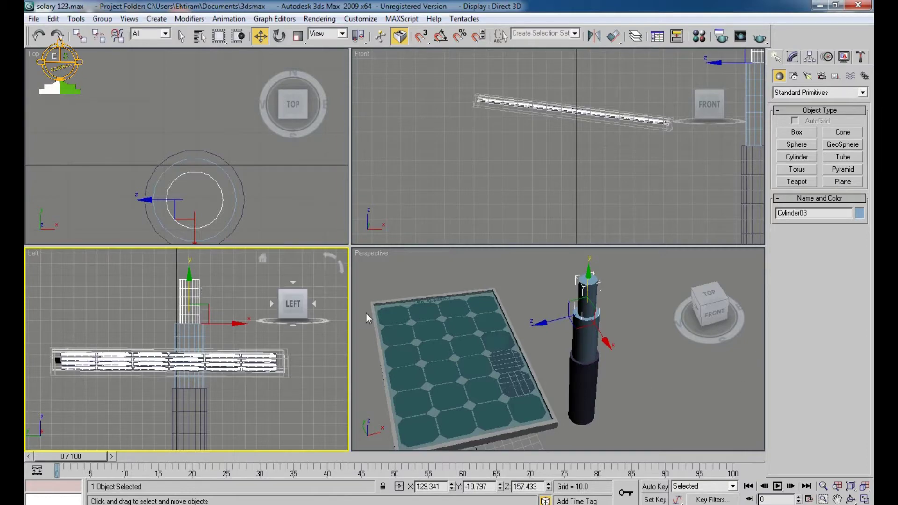
Select all three stacked cylinders in an enlarged Perspective viewport and change their object color to the first gray shade
{"action": "left_click", "coordinate": [365, 270]}
{"action": "left_click_drag", "start_coordinate": [350, 246], "coordinate": [120, 117]}
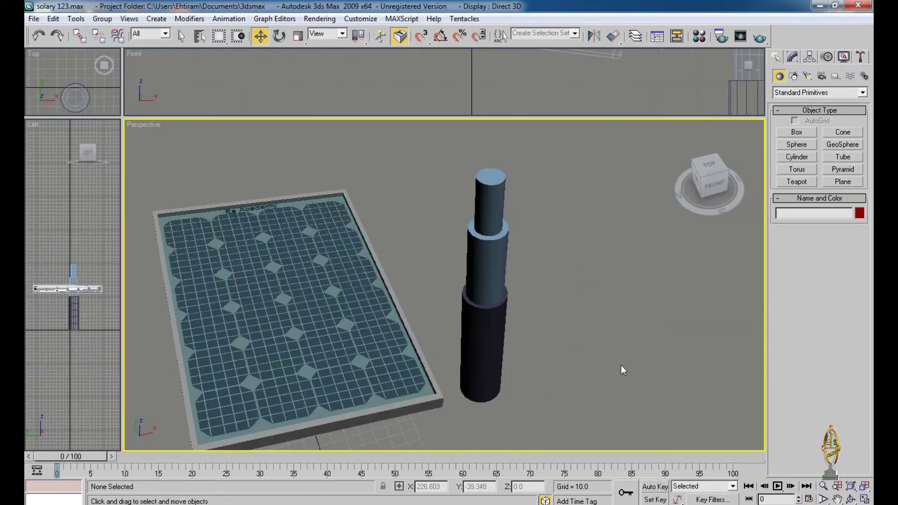
{"action": "middle_click_drag", "start_coordinate": [621, 365], "coordinate": [677, 318]}
{"action": "mouse_move", "coordinate": [579, 335]}
{"action": "middle_mouse_down", "text": "alt"}
{"action": "mouse_move", "coordinate": [576, 348]}
{"action": "mouse_move", "coordinate": [515, 346]}
{"action": "mouse_move", "coordinate": [495, 335]}
{"action": "mouse_move", "coordinate": [564, 330]}
{"action": "middle_mouse_up", "text": "alt"}
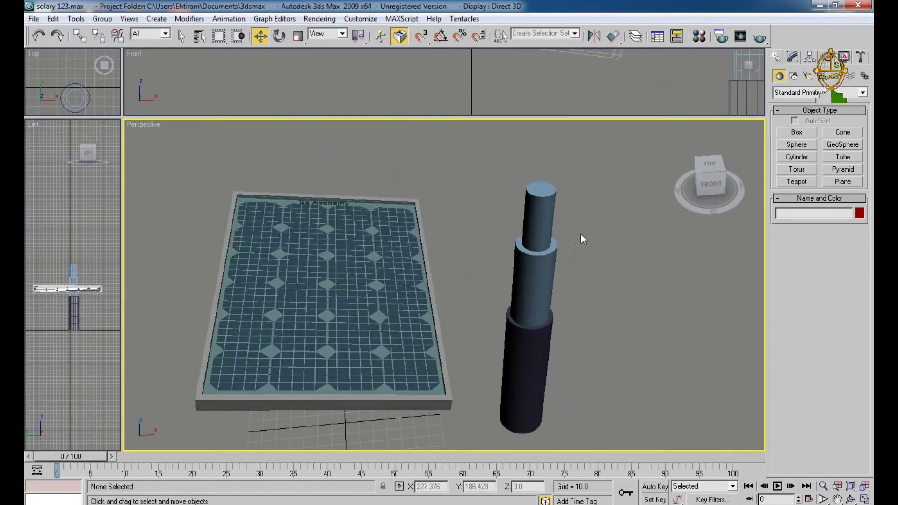
{"action": "left_click_drag", "start_coordinate": [583, 203], "coordinate": [506, 405]}
{"action": "middle_click_drag", "start_coordinate": [506, 405], "coordinate": [513, 379], "text": "alt"}
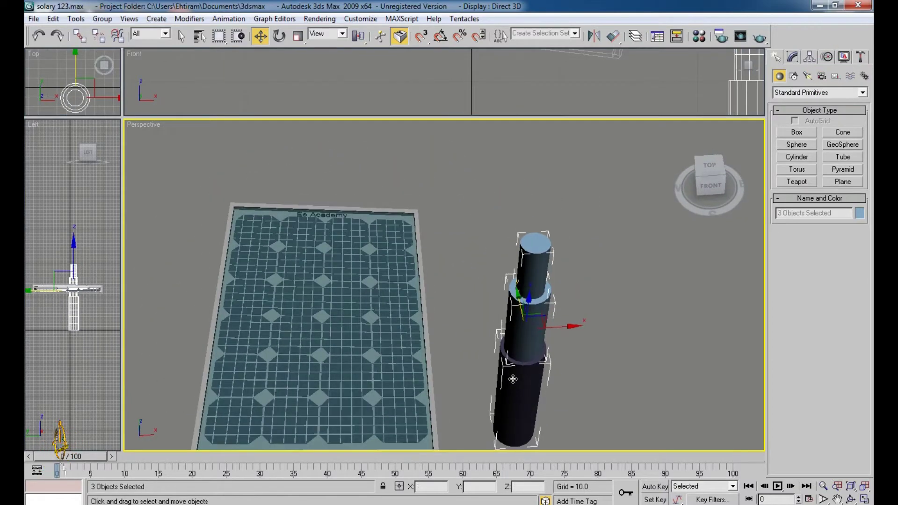
{"action": "left_click", "coordinate": [860, 212]}
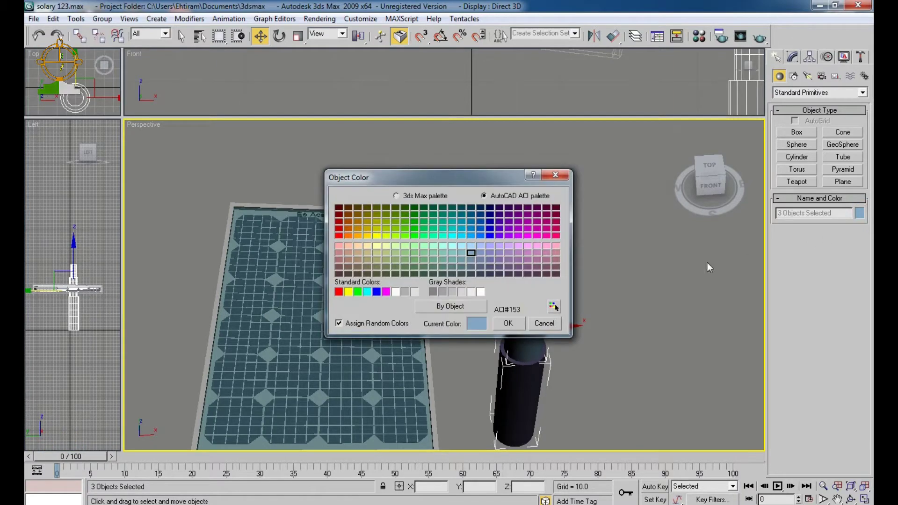
{"action": "left_click", "coordinate": [436, 292]}
{"action": "left_click", "coordinate": [508, 323]}
{"action": "middle_click_drag", "start_coordinate": [581, 355], "coordinate": [567, 327]}
{"action": "left_click", "coordinate": [558, 324]}
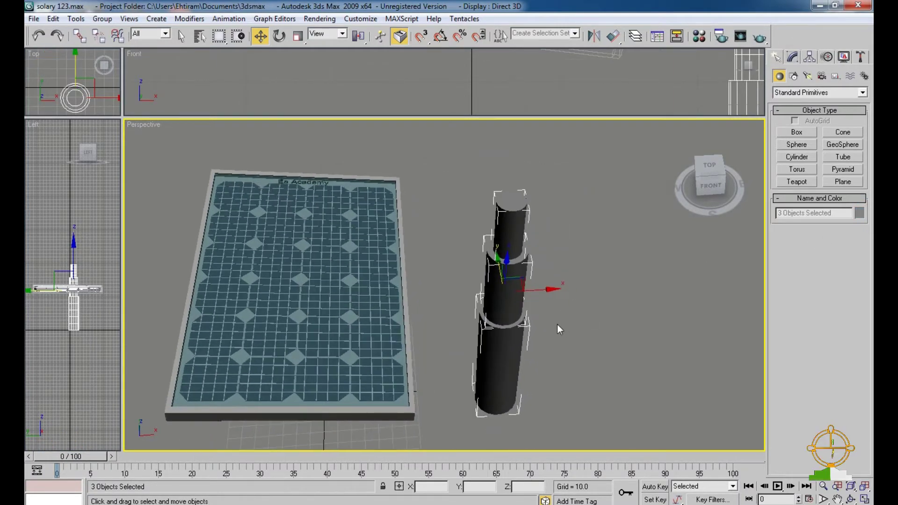
Draw a long thin box along the X axis in the Top view, about 486 wide, 7.4 long and 3.2 high
{"action": "middle_click_drag", "start_coordinate": [512, 350], "coordinate": [551, 282], "text": "alt"}
{"action": "scroll", "coordinate": [551, 283], "scroll_direction": "down", "scroll_amount": 3}
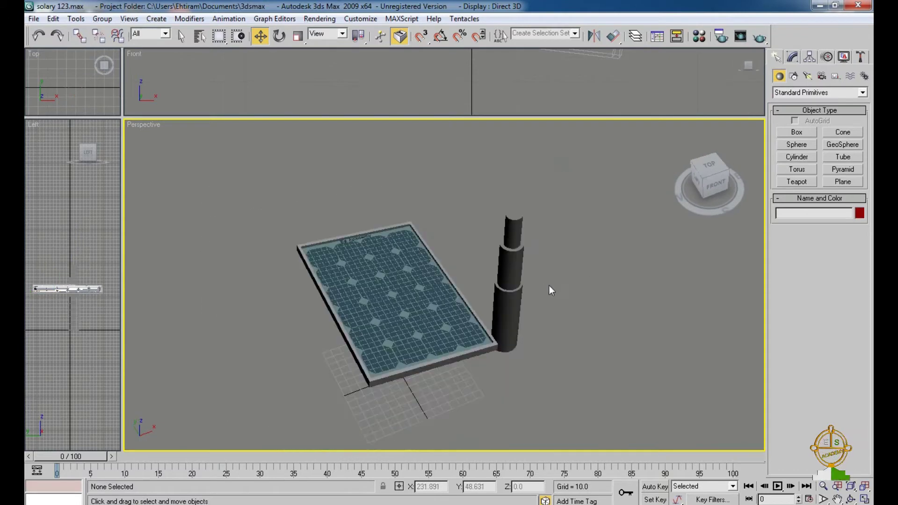
{"action": "scroll", "coordinate": [548, 285], "scroll_direction": "up", "scroll_amount": 1}
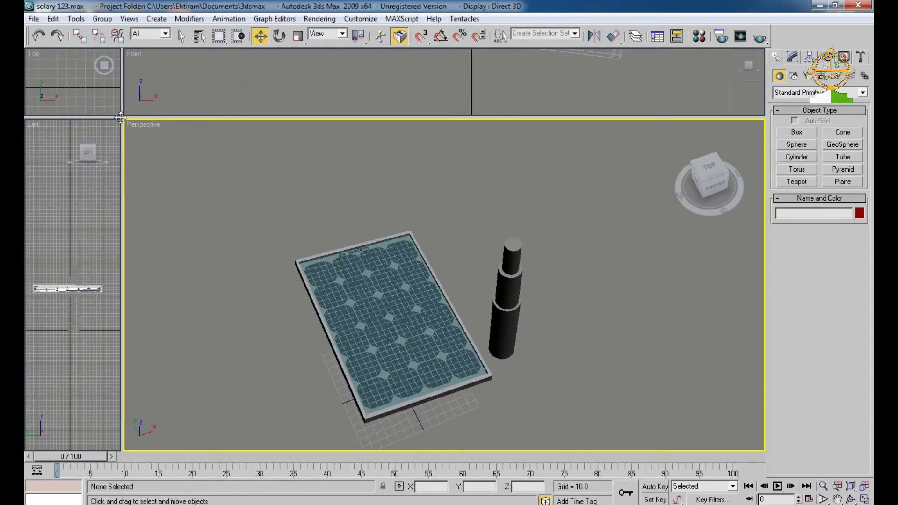
{"action": "left_click_drag", "start_coordinate": [121, 118], "coordinate": [660, 385]}
{"action": "scroll", "coordinate": [473, 265], "scroll_direction": "up", "scroll_amount": 8}
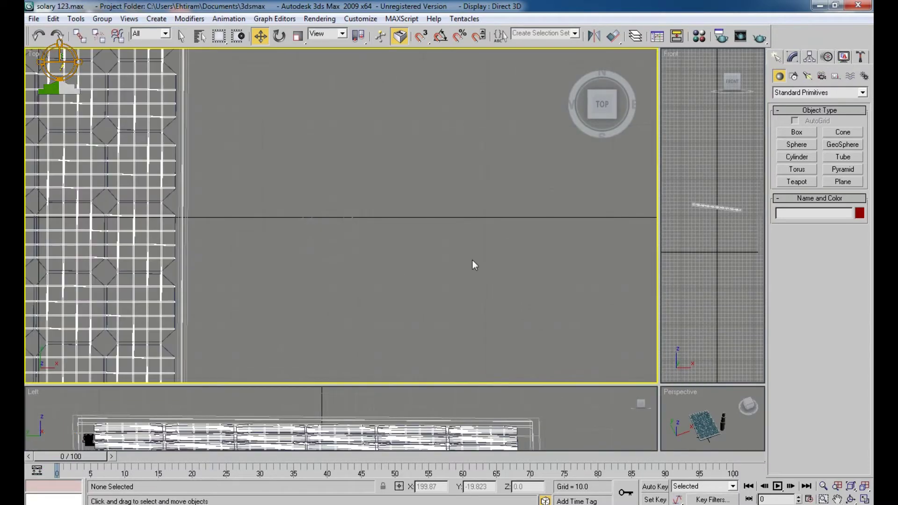
{"action": "middle_click_drag", "start_coordinate": [450, 276], "coordinate": [310, 261]}
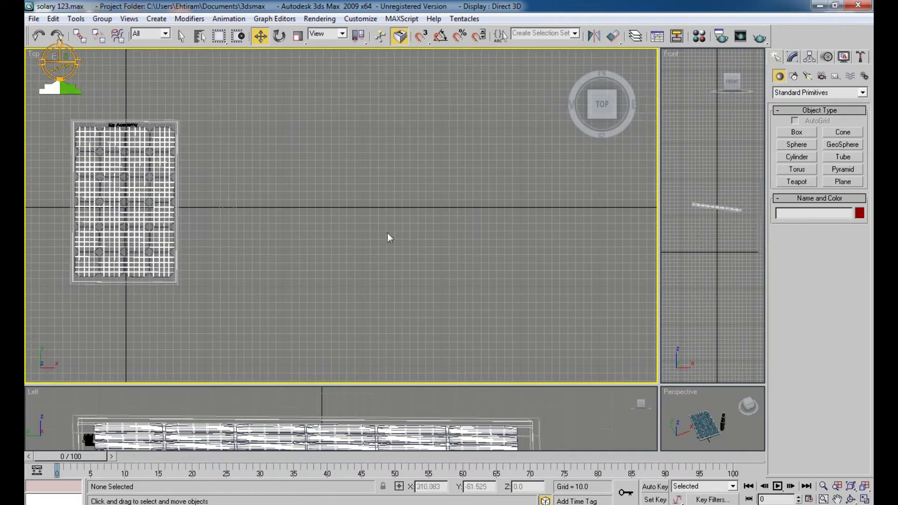
{"action": "middle_click_drag", "start_coordinate": [407, 268], "coordinate": [375, 263]}
{"action": "left_click", "coordinate": [797, 131]}
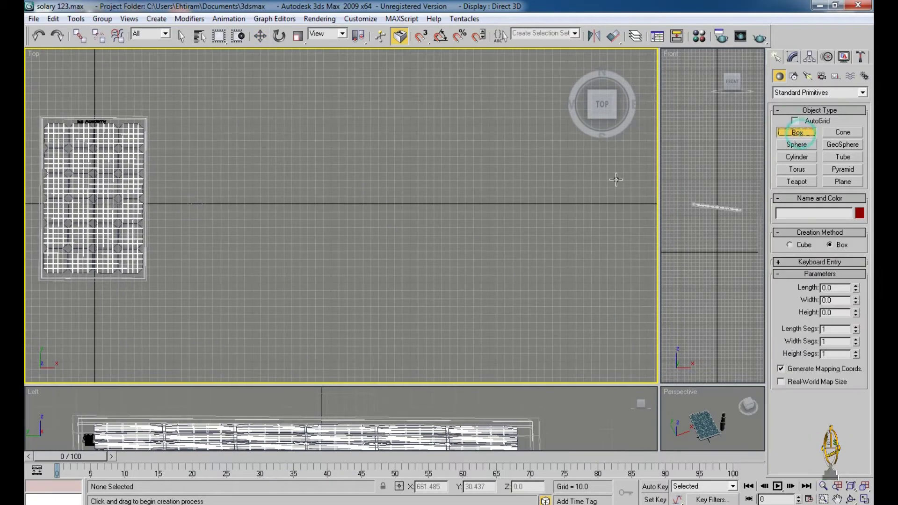
{"action": "scroll", "coordinate": [208, 222], "scroll_direction": "up", "scroll_amount": 2}
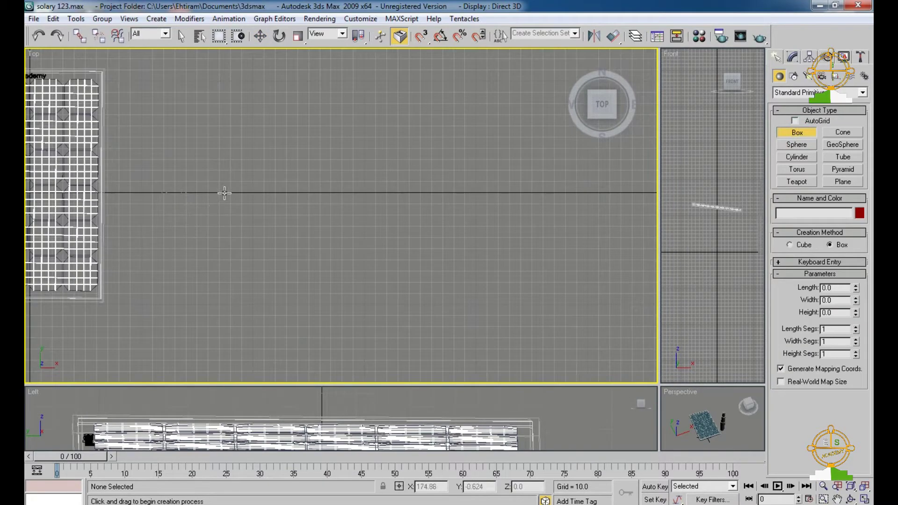
{"action": "middle_click_drag", "start_coordinate": [224, 193], "coordinate": [328, 237]}
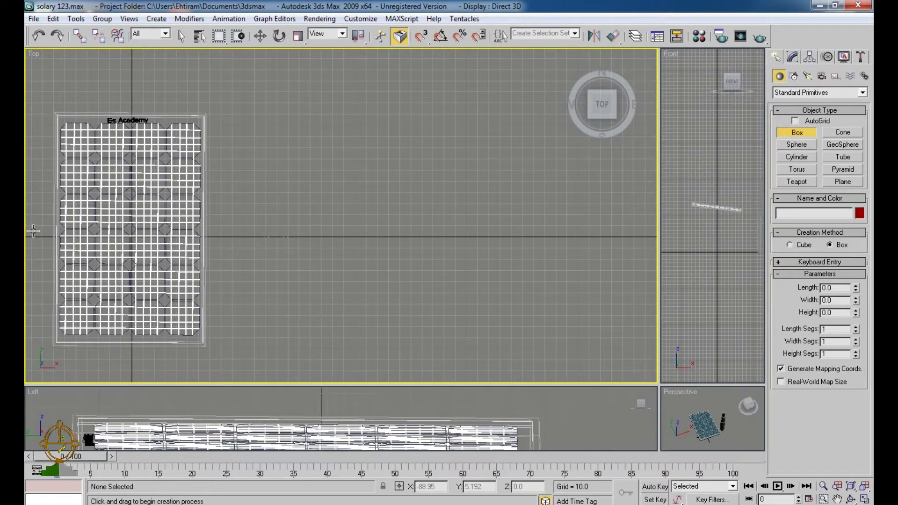
{"action": "left_click_drag", "start_coordinate": [33, 231], "coordinate": [574, 239]}
{"action": "left_click", "coordinate": [572, 235]}
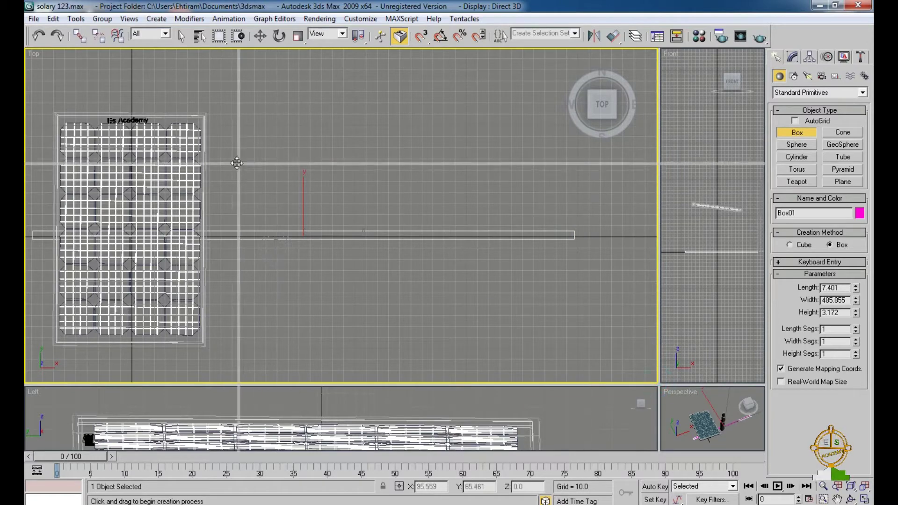
Move the long box up along Y in the Top view and clone it as a single copy at about Y -60
{"action": "left_click_drag", "start_coordinate": [659, 384], "coordinate": [182, 136]}
{"action": "middle_click_drag", "start_coordinate": [541, 368], "coordinate": [517, 367]}
{"action": "scroll", "coordinate": [517, 368], "scroll_direction": "up", "scroll_amount": 3}
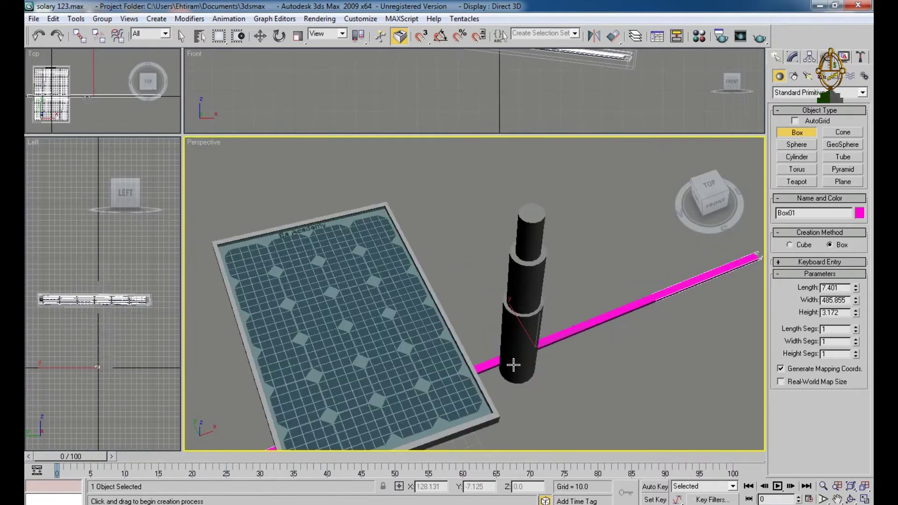
{"action": "scroll", "coordinate": [513, 365], "scroll_direction": "down", "scroll_amount": 3}
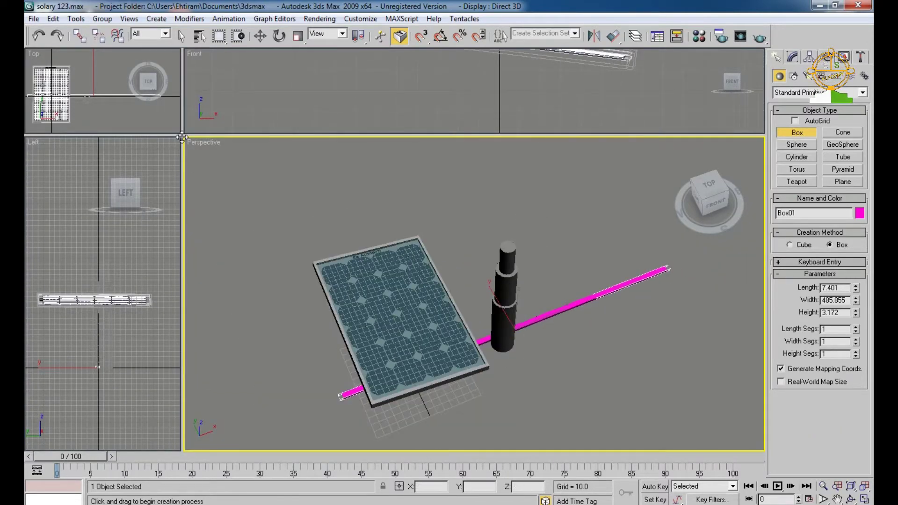
{"action": "left_click_drag", "start_coordinate": [183, 137], "coordinate": [513, 392]}
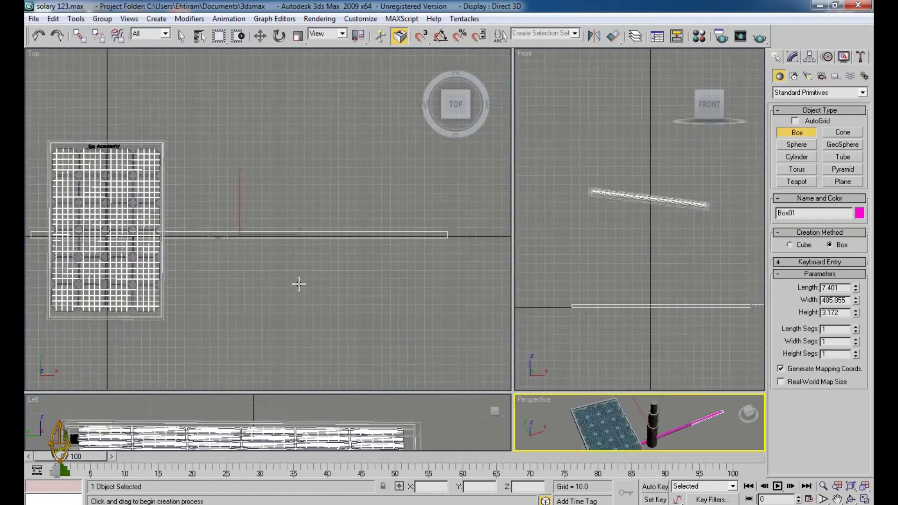
{"action": "middle_click_drag", "start_coordinate": [298, 284], "coordinate": [298, 310]}
{"action": "key", "text": "w"}
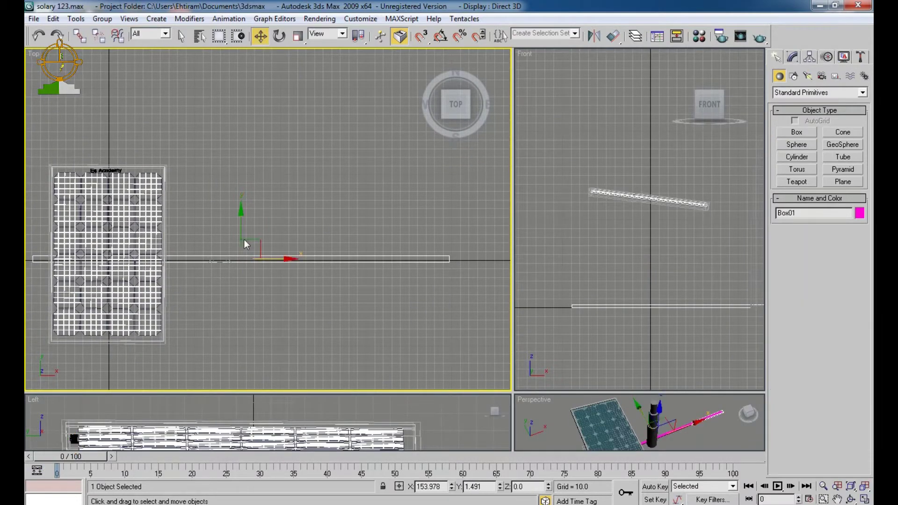
{"action": "left_click", "coordinate": [235, 224]}
{"action": "key", "text": "ctrl+z"}
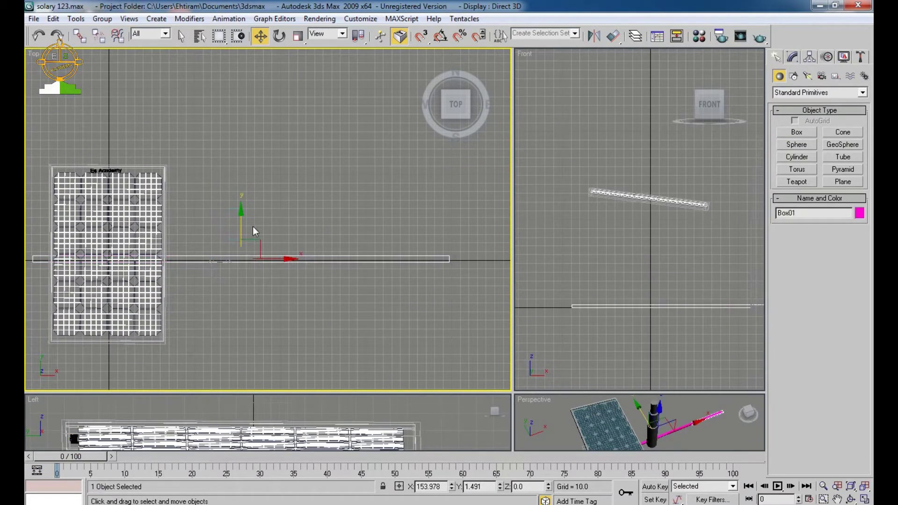
{"action": "mouse_move", "coordinate": [239, 226]}
{"action": "left_mouse_down"}
{"action": "mouse_move", "coordinate": [243, 169]}
{"action": "mouse_move", "coordinate": [254, 175]}
{"action": "mouse_move", "coordinate": [243, 231]}
{"action": "mouse_move", "coordinate": [247, 280]}
{"action": "left_mouse_up"}
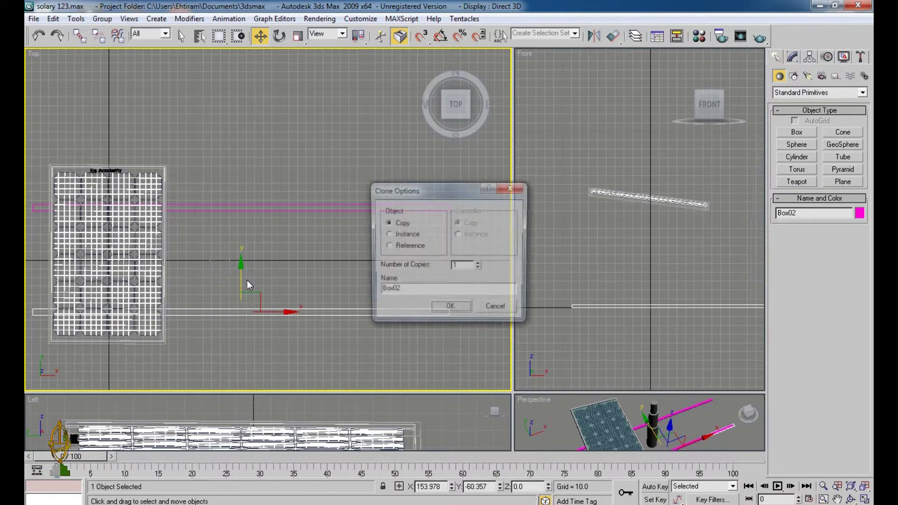
{"action": "left_click", "coordinate": [431, 304]}
{"action": "middle_click_drag", "start_coordinate": [407, 333], "coordinate": [368, 314]}
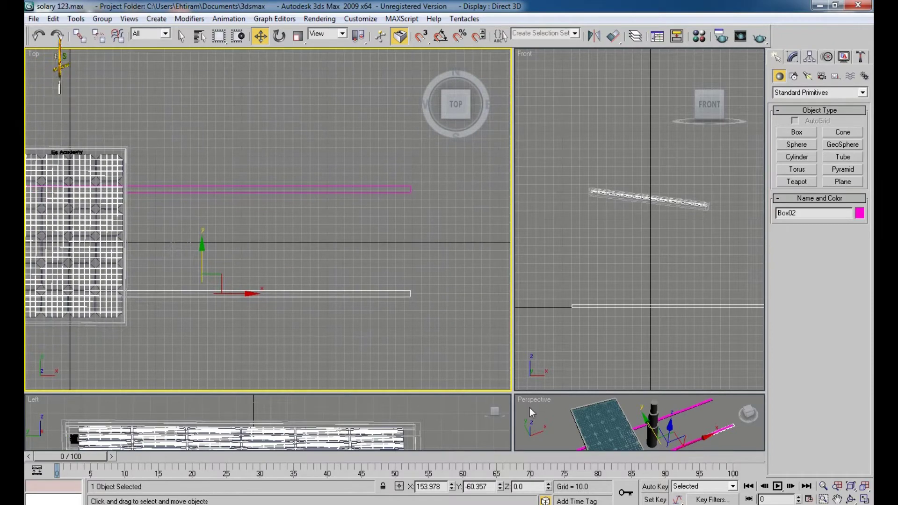
Draw a crossbar box about 125 long and 8 wide between the two long rails in the Top view
{"action": "left_click_drag", "start_coordinate": [513, 393], "coordinate": [313, 201]}
{"action": "middle_click_drag", "start_coordinate": [419, 334], "coordinate": [386, 302]}
{"action": "middle_click_drag", "start_coordinate": [606, 296], "coordinate": [566, 307]}
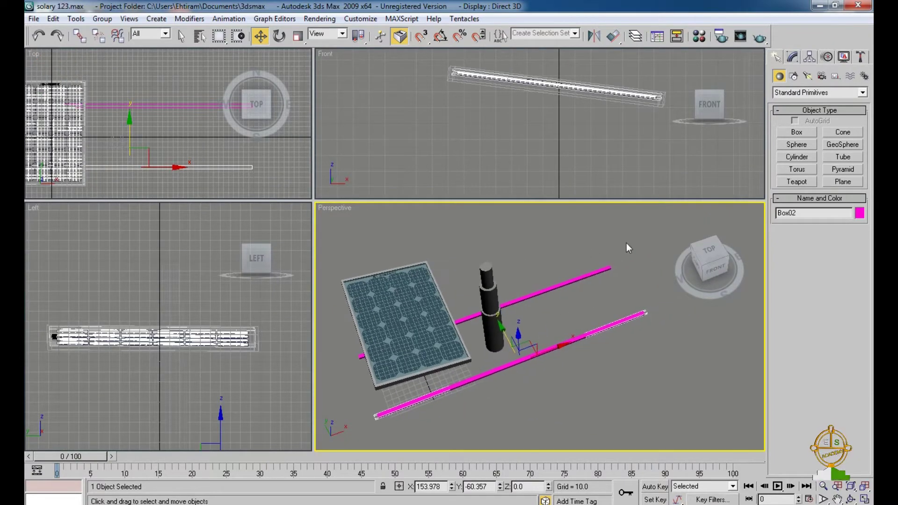
{"action": "left_click_drag", "start_coordinate": [625, 243], "coordinate": [563, 409]}
{"action": "middle_click_drag", "start_coordinate": [565, 388], "coordinate": [562, 393]}
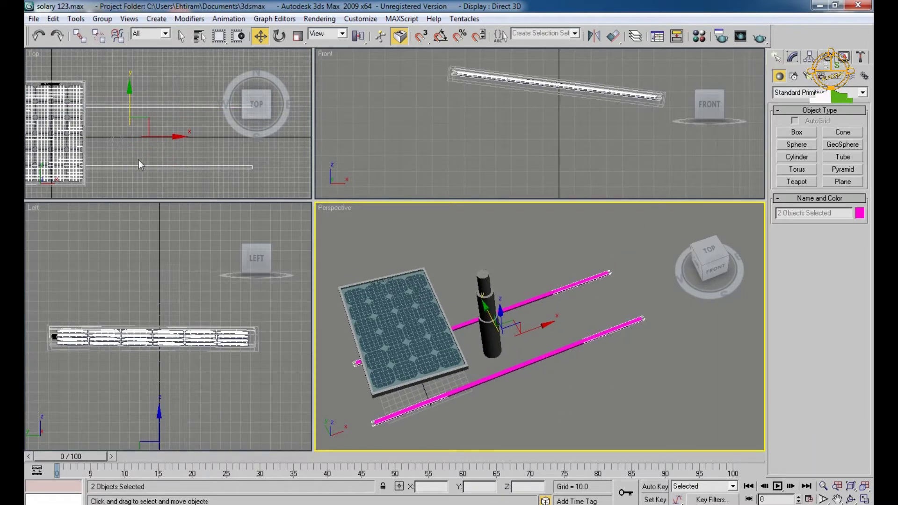
{"action": "left_click", "coordinate": [266, 174]}
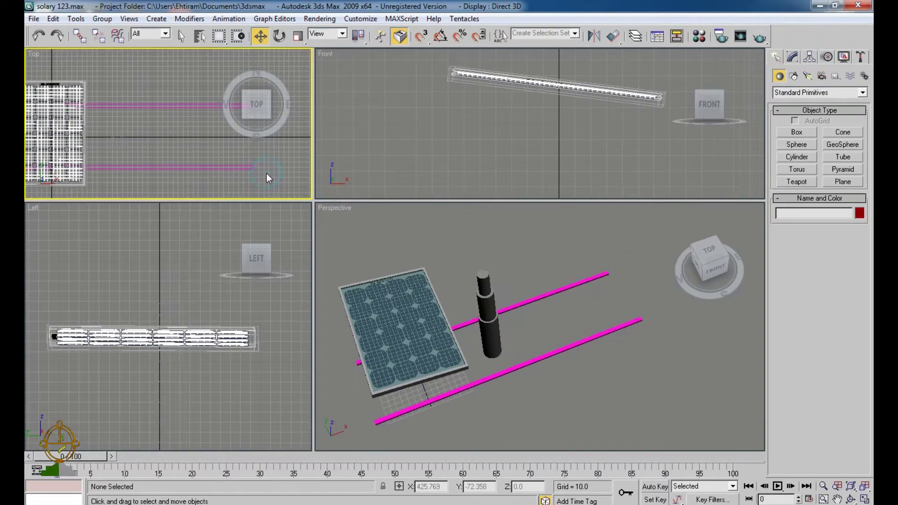
{"action": "left_click", "coordinate": [797, 133]}
{"action": "middle_click_drag", "start_coordinate": [179, 108], "coordinate": [151, 107]}
{"action": "left_click_drag", "start_coordinate": [158, 103], "coordinate": [161, 167]}
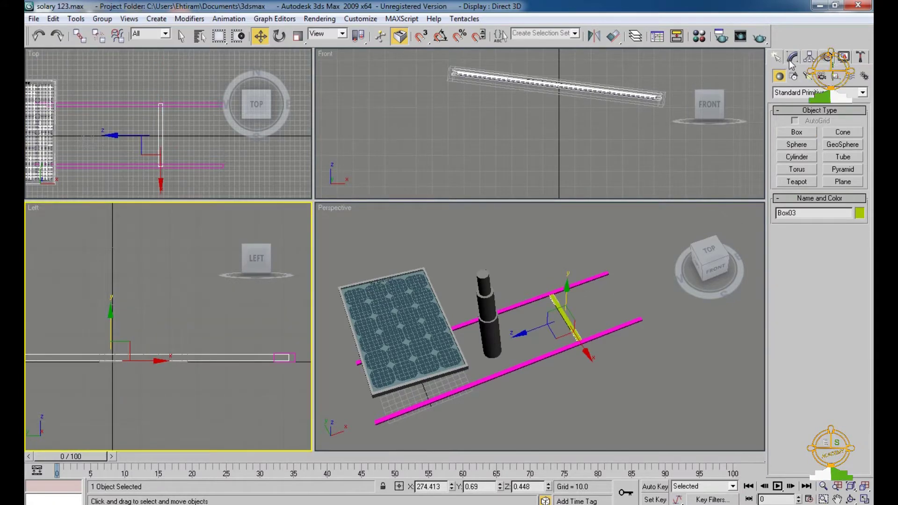
Reduce the crossbar's height to about 1.6 and raise it to about Z 0.93, level with the rails
{"action": "left_click", "coordinate": [791, 59]}
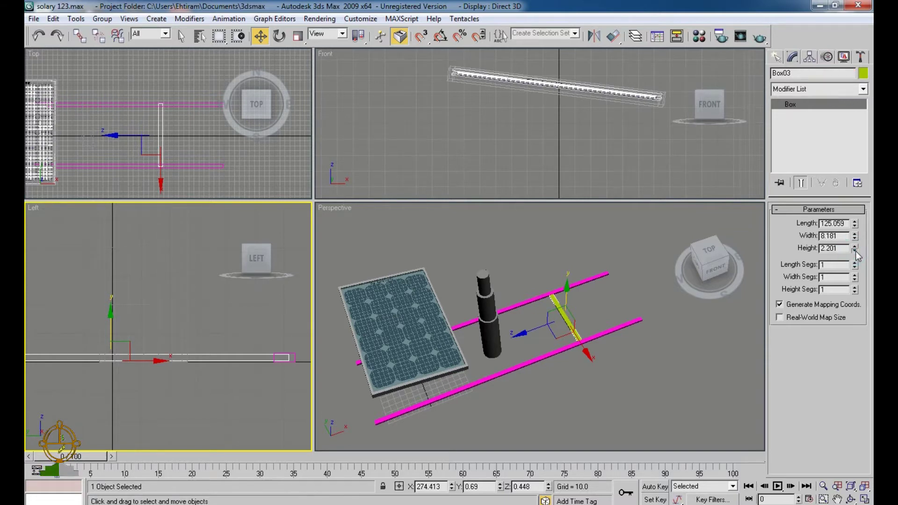
{"action": "left_click_drag", "start_coordinate": [855, 251], "coordinate": [856, 265]}
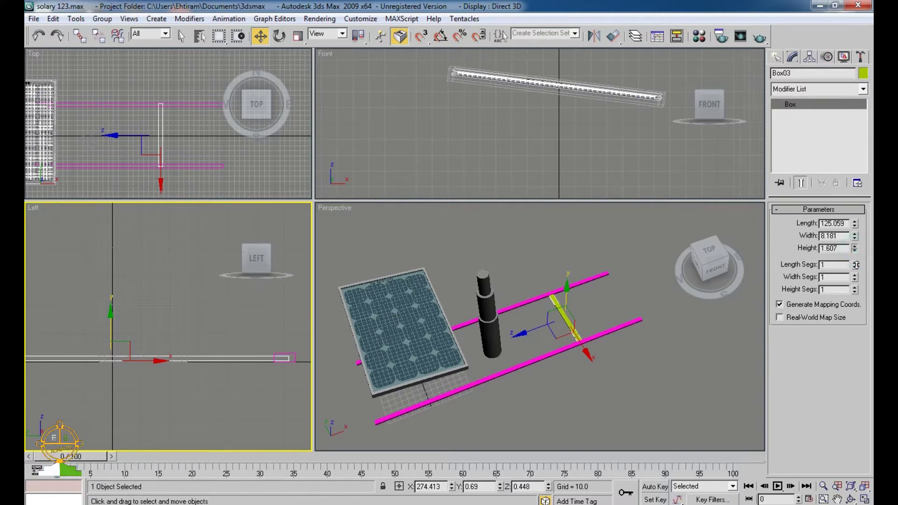
{"action": "left_click_drag", "start_coordinate": [112, 324], "coordinate": [114, 321]}
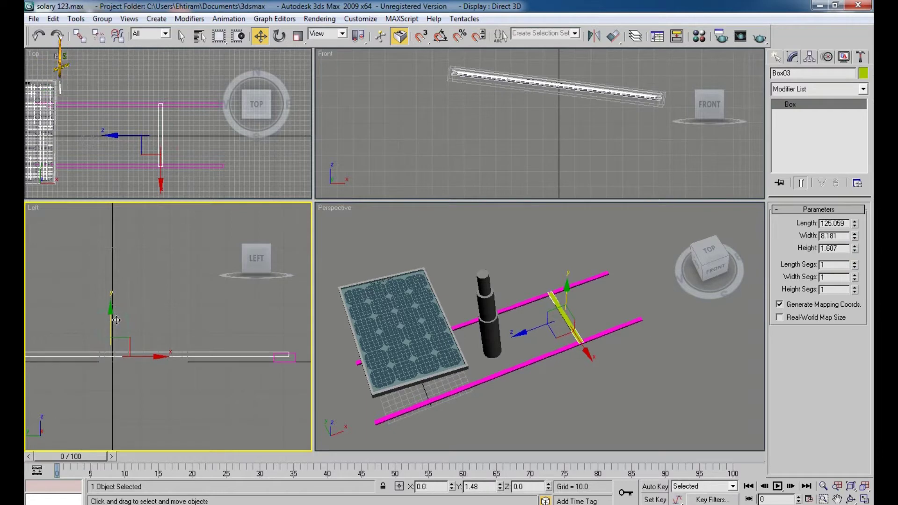
{"action": "middle_click_drag", "start_coordinate": [117, 313], "coordinate": [125, 317]}
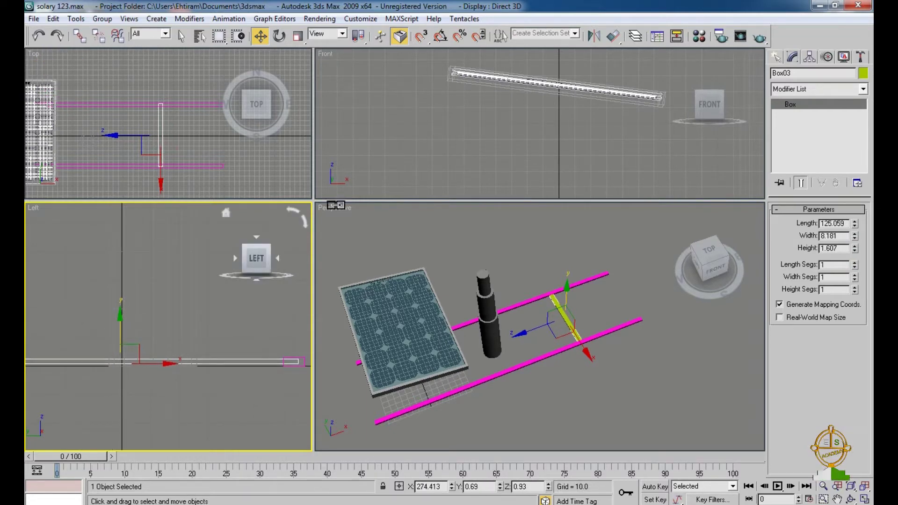
Move the crossbar along X in the Top view, close to the rail ends farthest from the panel
{"action": "left_click_drag", "start_coordinate": [314, 202], "coordinate": [650, 305]}
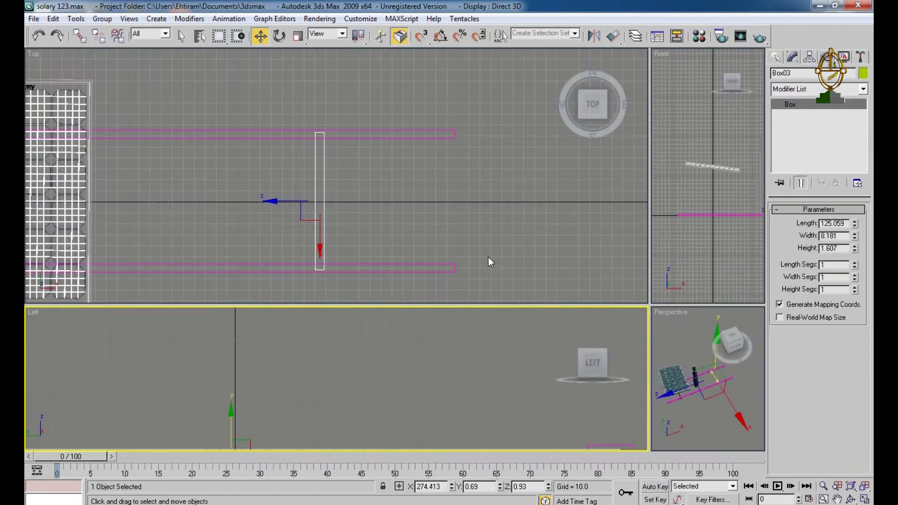
{"action": "middle_click", "coordinate": [444, 221]}
{"action": "left_click_drag", "start_coordinate": [369, 189], "coordinate": [414, 191]}
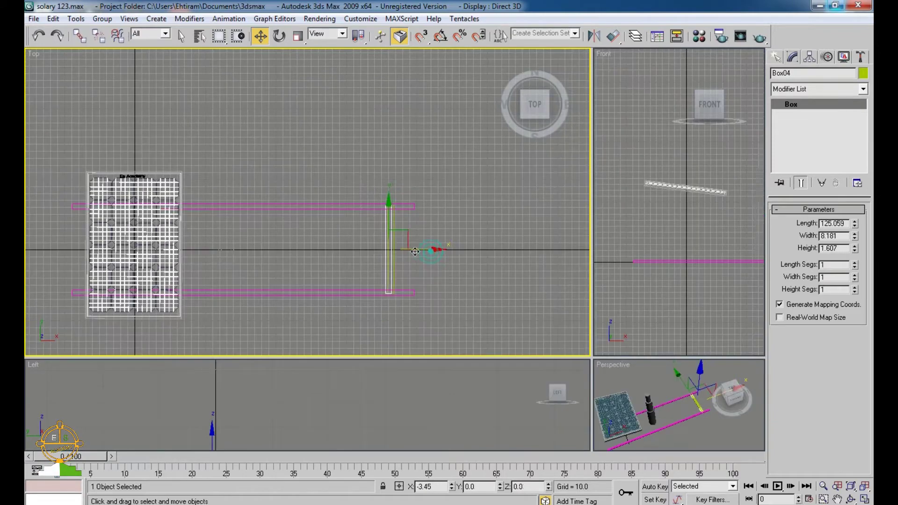
Clone the crossbar twice toward the panel as single copies, placed at about X 253 and X 151
{"action": "left_click_drag", "start_coordinate": [430, 251], "coordinate": [354, 253], "text": "shift"}
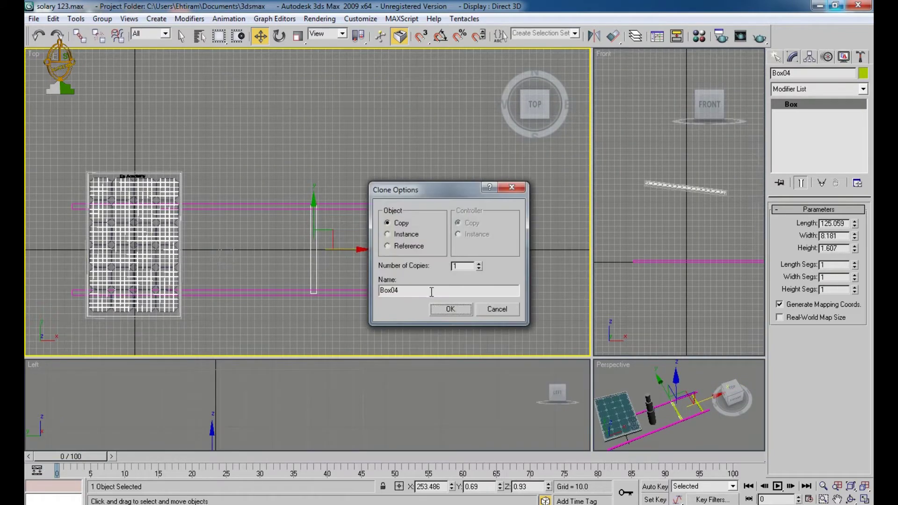
{"action": "left_click", "coordinate": [449, 310]}
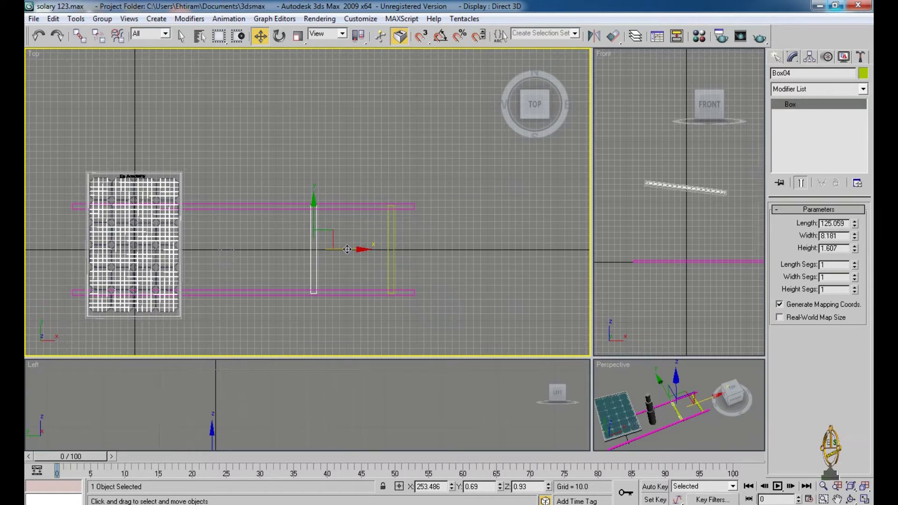
{"action": "left_click_drag", "start_coordinate": [347, 249], "coordinate": [275, 256], "text": "shift"}
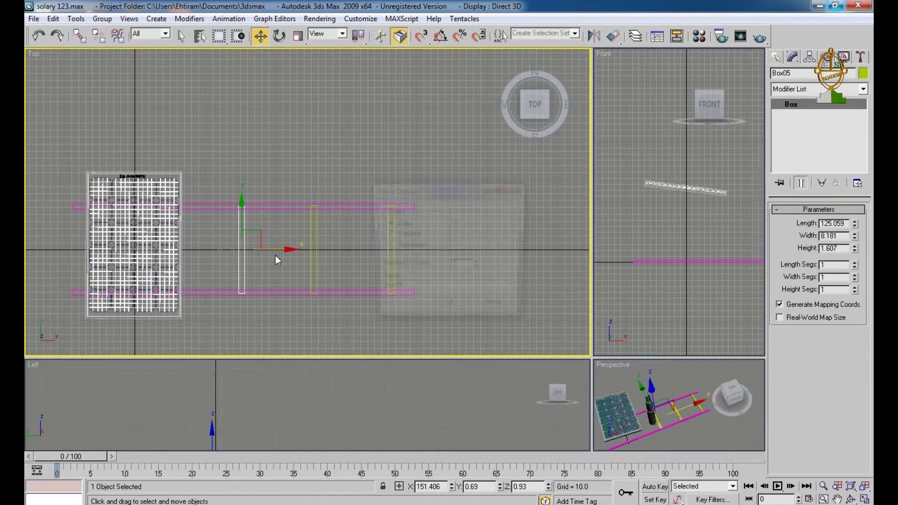
{"action": "left_click", "coordinate": [450, 309]}
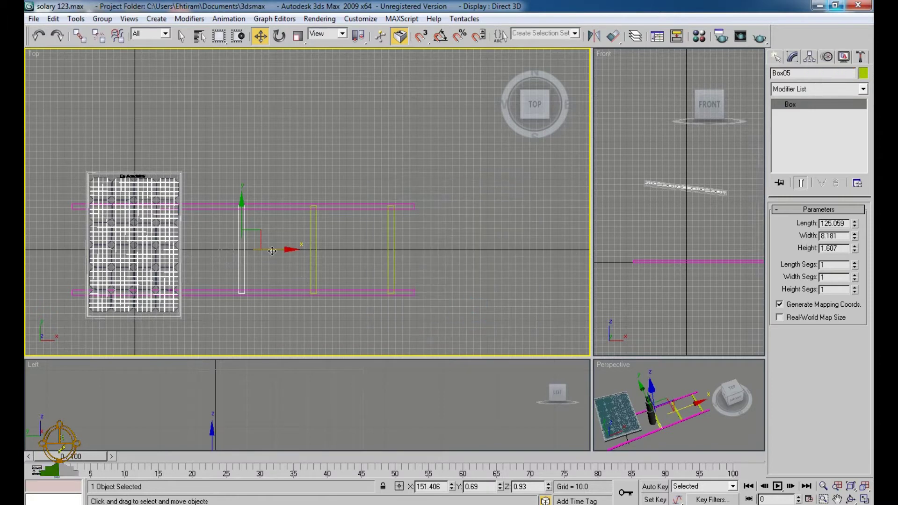
Select the rails, crossbars and pole cylinders together and move them about 240 units along X, clear of the solar panel
{"action": "middle_click_drag", "start_coordinate": [212, 276], "coordinate": [248, 280]}
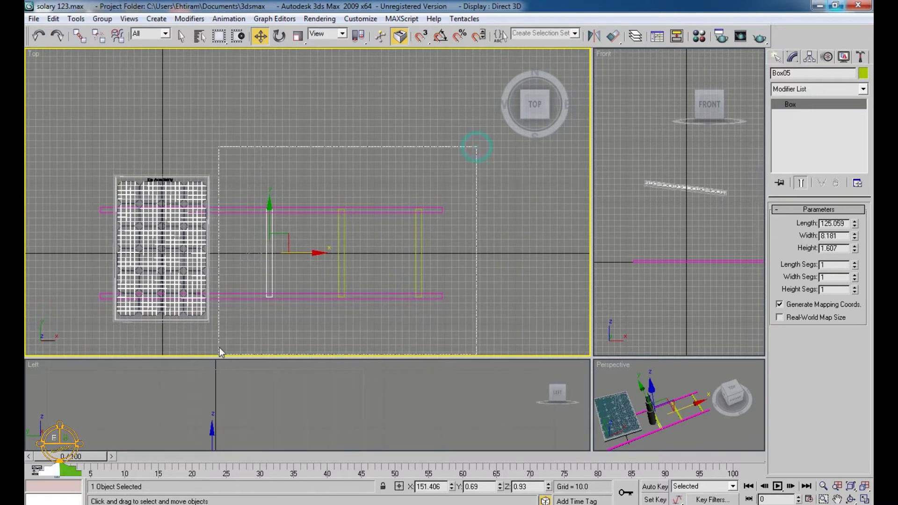
{"action": "mouse_move", "coordinate": [220, 351]}
{"action": "left_mouse_down"}
{"action": "mouse_move", "coordinate": [231, 314]}
{"action": "mouse_move", "coordinate": [231, 325]}
{"action": "left_mouse_up"}
{"action": "middle_click_drag", "start_coordinate": [231, 325], "coordinate": [145, 318]}
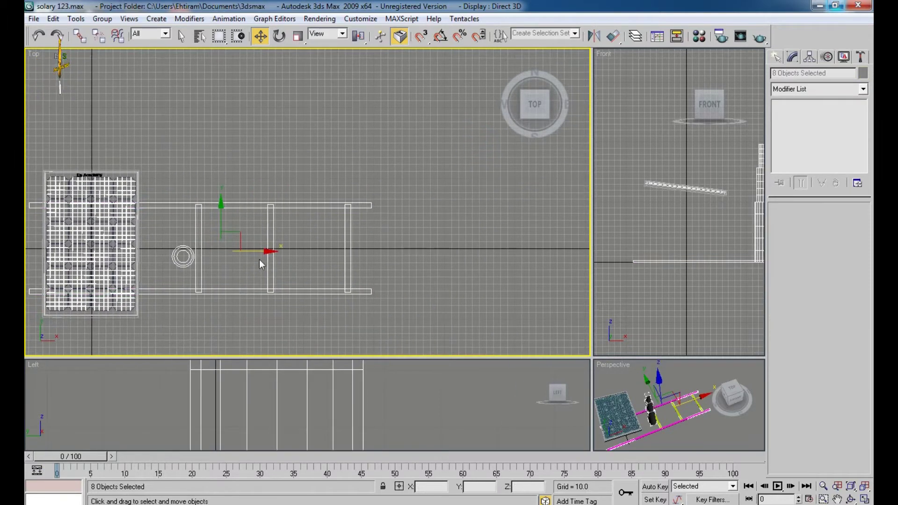
{"action": "left_click_drag", "start_coordinate": [255, 250], "coordinate": [426, 250]}
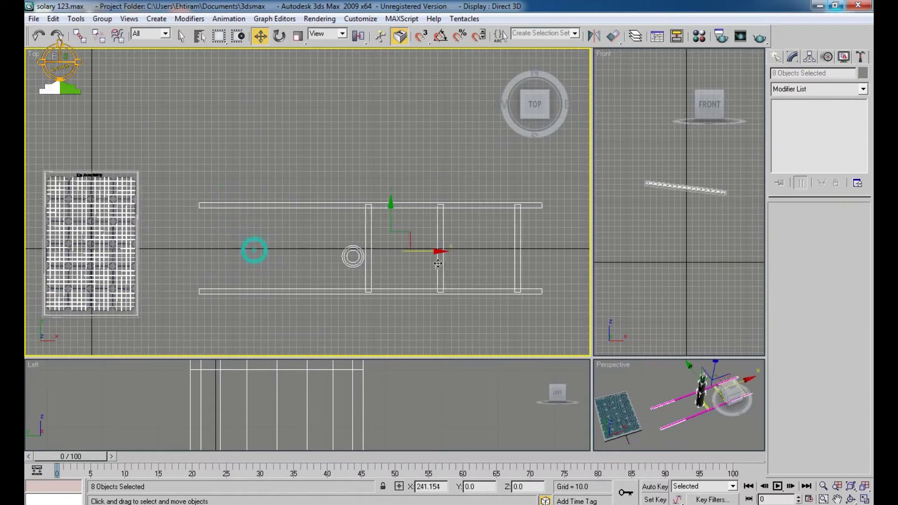
{"action": "left_click", "coordinate": [403, 333]}
Clone the crossbar nearest the panel twice more along the rails, with the last copy at about X 177
{"action": "left_click", "coordinate": [370, 276]}
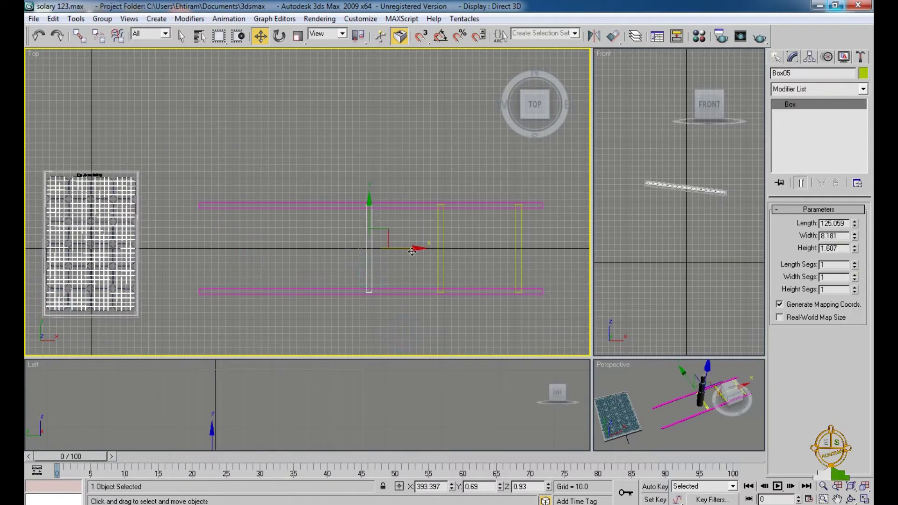
{"action": "mouse_move", "coordinate": [410, 251]}
{"action": "left_mouse_down", "text": "shift"}
{"action": "mouse_move", "coordinate": [322, 254]}
{"action": "mouse_move", "coordinate": [333, 261]}
{"action": "mouse_move", "coordinate": [248, 250]}
{"action": "left_mouse_up", "text": "shift"}
{"action": "left_click", "coordinate": [435, 313]}
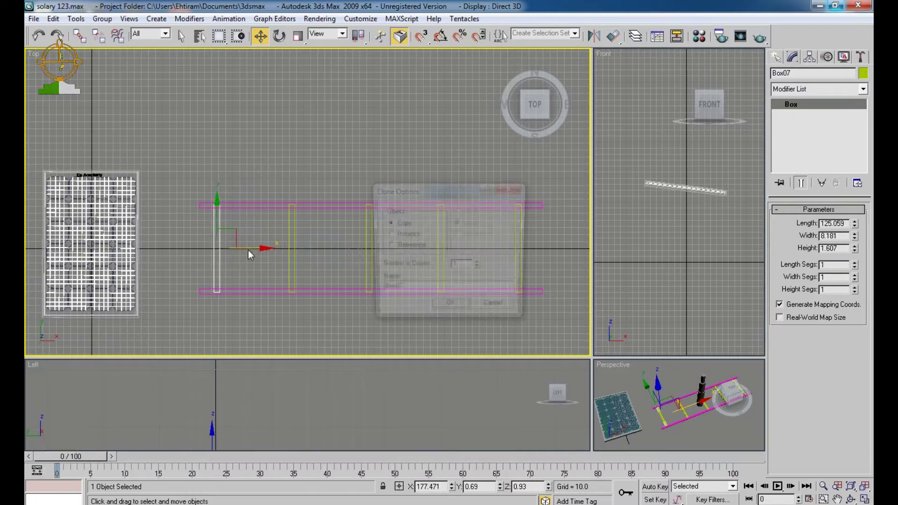
{"action": "left_click", "coordinate": [451, 310]}
Move the crossbar farthest from the solar panel about 3 units along X, closer to the rail ends
{"action": "left_click", "coordinate": [514, 256]}
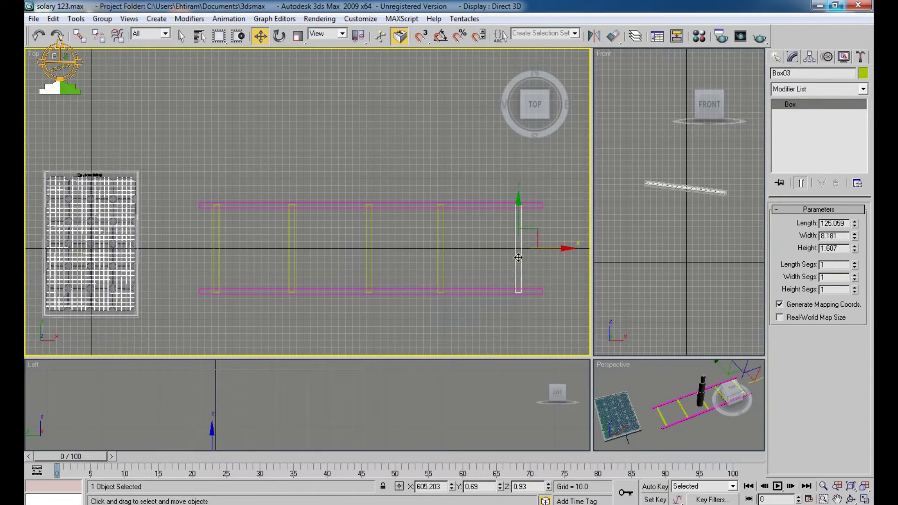
{"action": "middle_click_drag", "start_coordinate": [566, 254], "coordinate": [498, 268]}
{"action": "left_click_drag", "start_coordinate": [492, 263], "coordinate": [494, 263]}
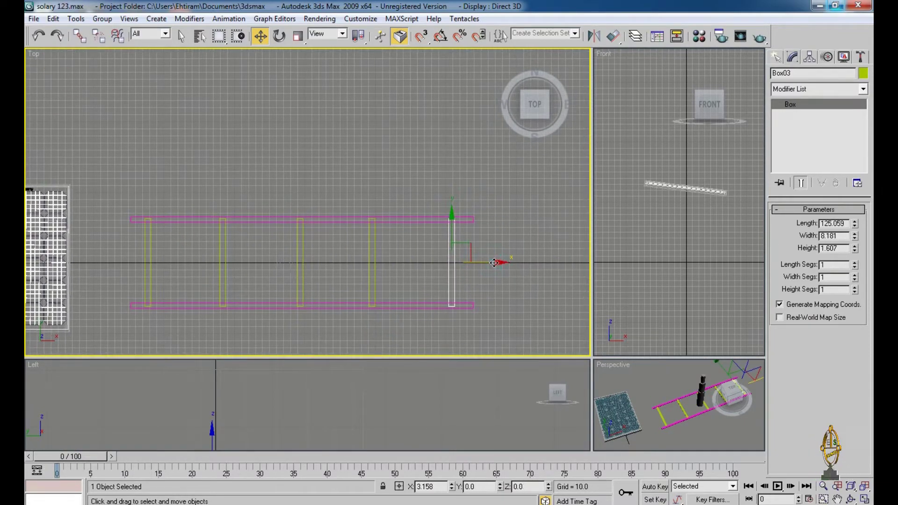
Select the three pole cylinders and move them about 23 units in X and 15 in Y onto the middle crossbar
{"action": "left_click", "coordinate": [299, 271]}
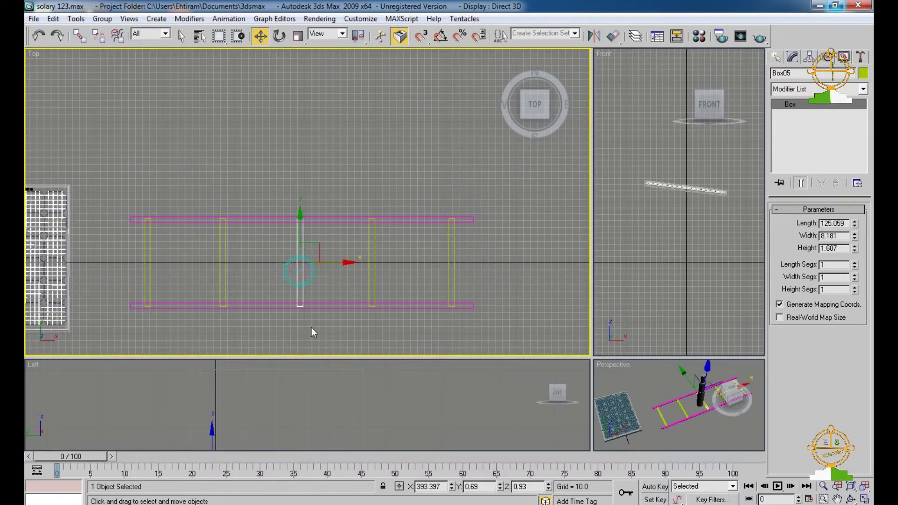
{"action": "mouse_move", "coordinate": [313, 321]}
{"action": "middle_mouse_down"}
{"action": "mouse_move", "coordinate": [311, 305]}
{"action": "mouse_move", "coordinate": [322, 306]}
{"action": "mouse_move", "coordinate": [319, 318]}
{"action": "middle_mouse_up"}
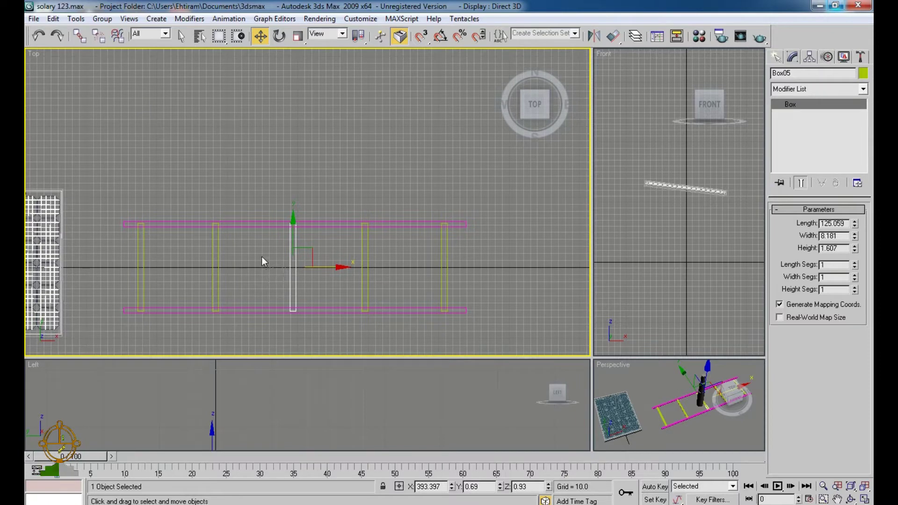
{"action": "left_click_drag", "start_coordinate": [288, 296], "coordinate": [286, 296]}
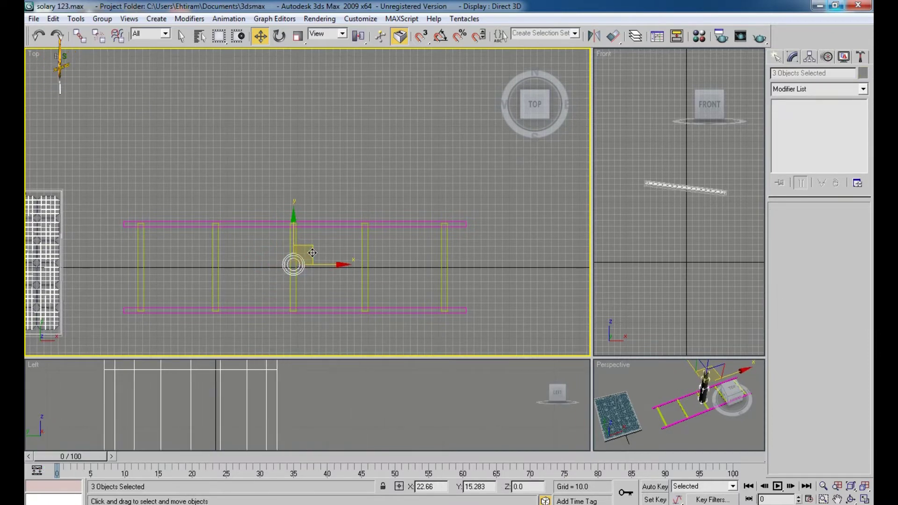
Widen the middle crossbar to 36.507 so it forms a plate broader than the pole
{"action": "left_click", "coordinate": [291, 292]}
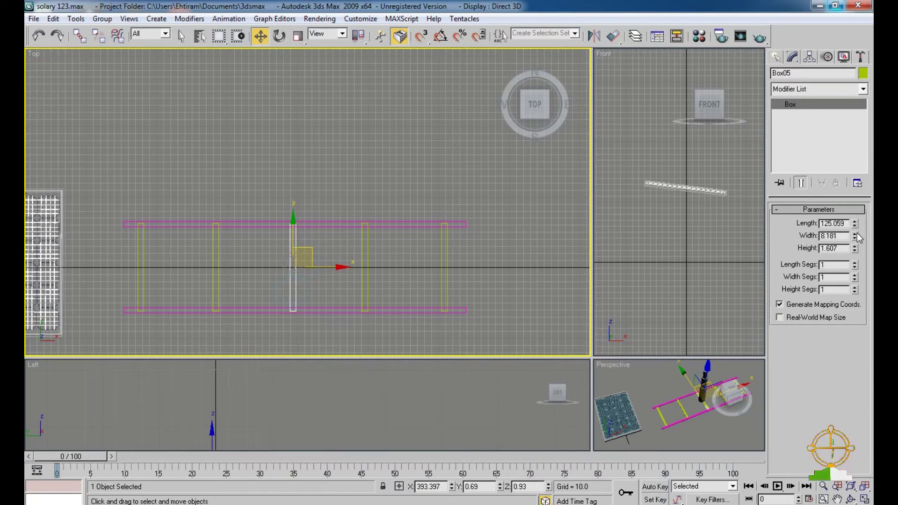
{"action": "left_click_drag", "start_coordinate": [854, 235], "coordinate": [871, 96]}
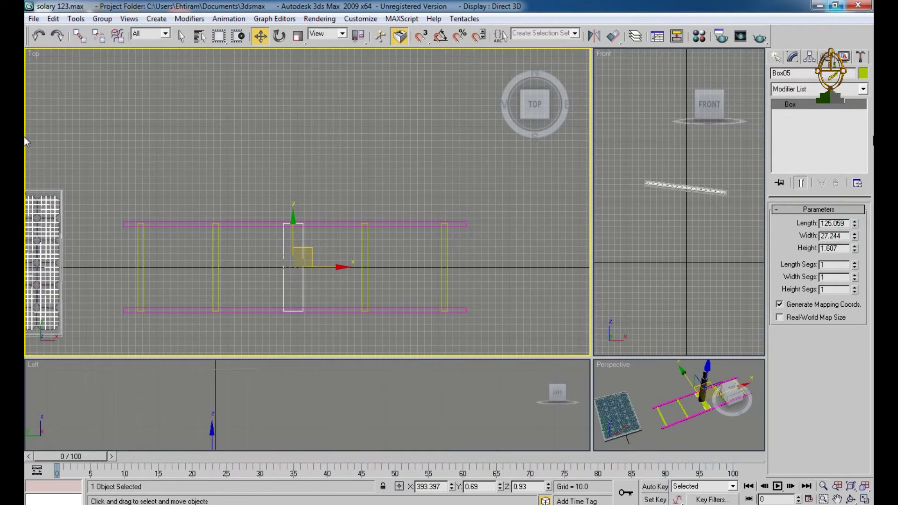
{"action": "left_click_drag", "start_coordinate": [856, 235], "coordinate": [863, 213]}
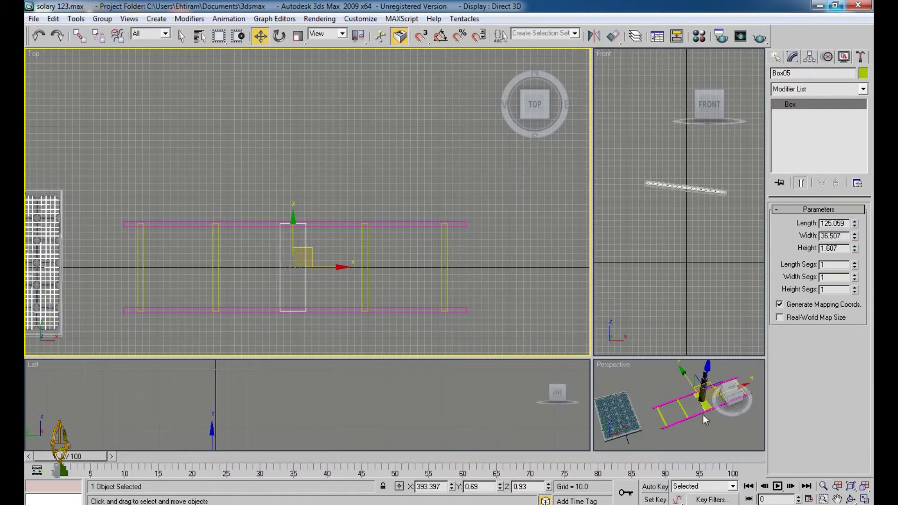
{"action": "scroll", "coordinate": [677, 414], "scroll_direction": "up", "scroll_amount": 5}
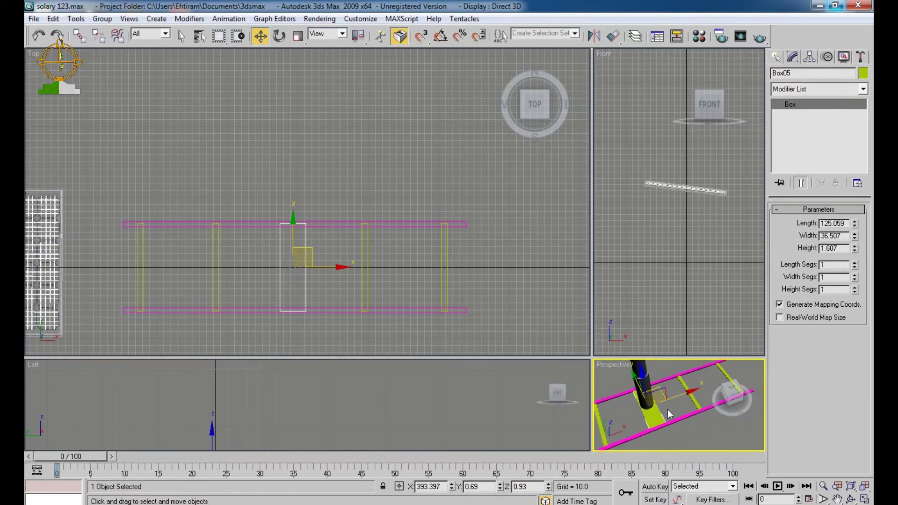
{"action": "scroll", "coordinate": [668, 404], "scroll_direction": "up", "scroll_amount": 5}
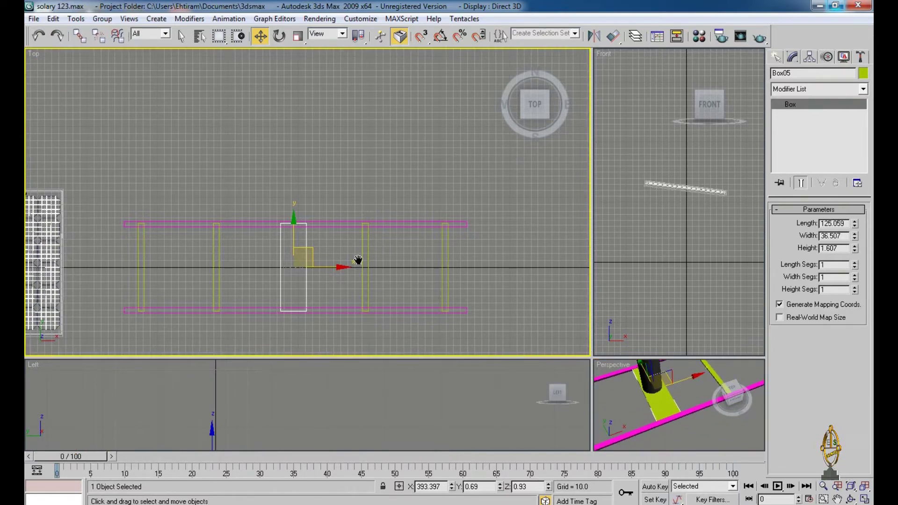
Select the two rails and five crossbars together and raise them to the top of the pole
{"action": "scroll", "coordinate": [361, 260], "scroll_direction": "down", "scroll_amount": 3}
{"action": "left_click_drag", "start_coordinate": [435, 189], "coordinate": [309, 308]}
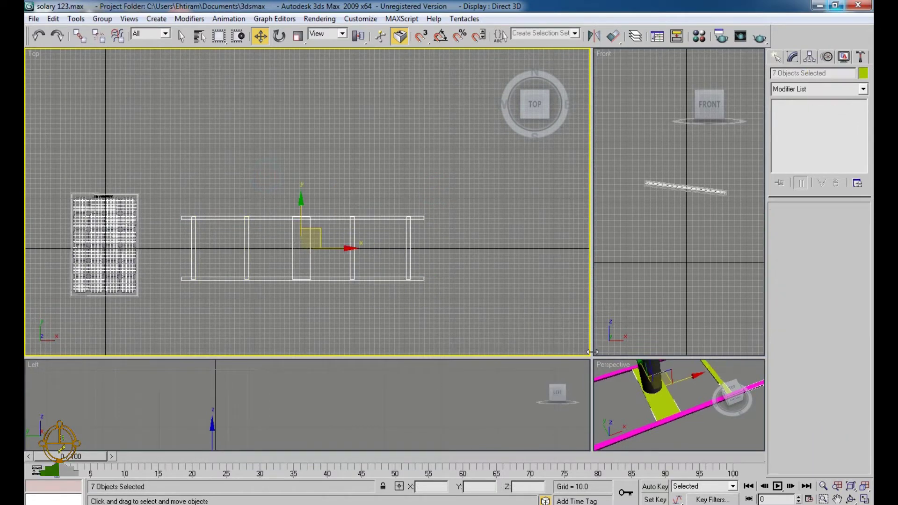
{"action": "left_click_drag", "start_coordinate": [592, 352], "coordinate": [223, 171]}
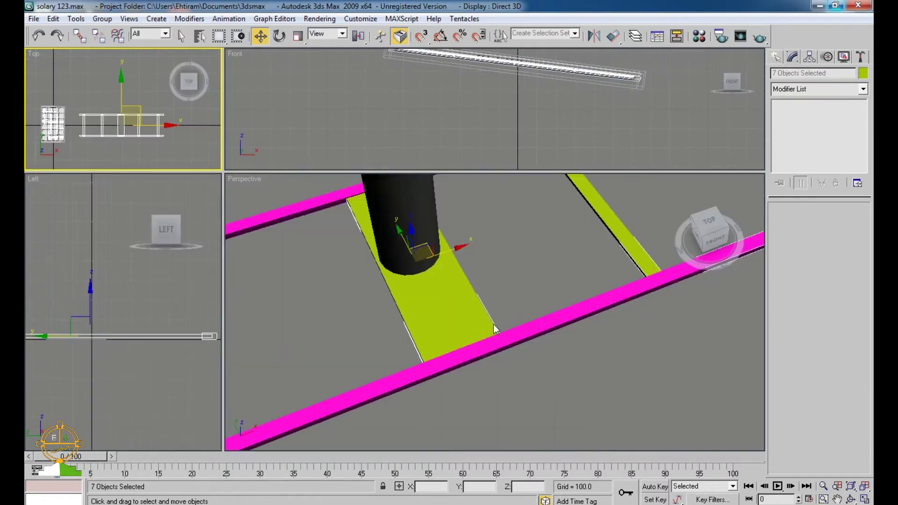
{"action": "scroll", "coordinate": [493, 324], "scroll_direction": "down", "scroll_amount": 10}
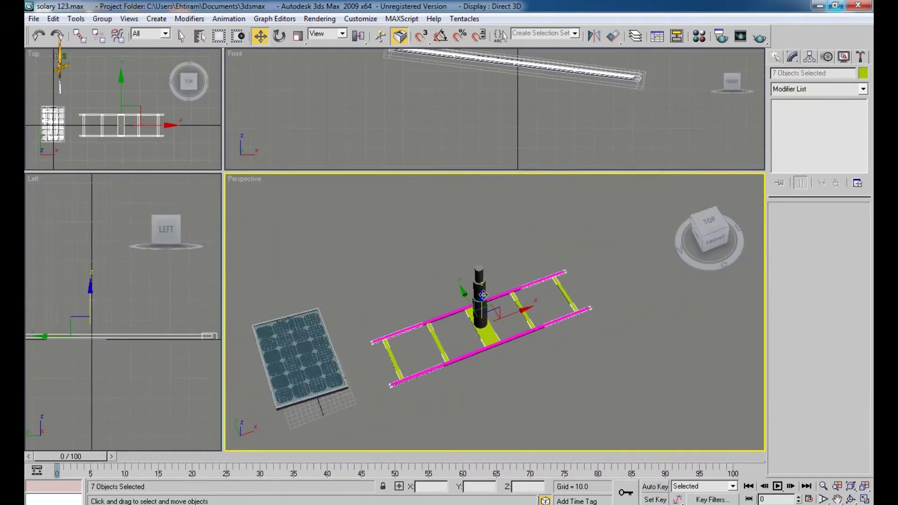
{"action": "left_click_drag", "start_coordinate": [483, 295], "coordinate": [470, 244]}
{"action": "middle_click_drag", "start_coordinate": [463, 318], "coordinate": [254, 220], "text": "alt"}
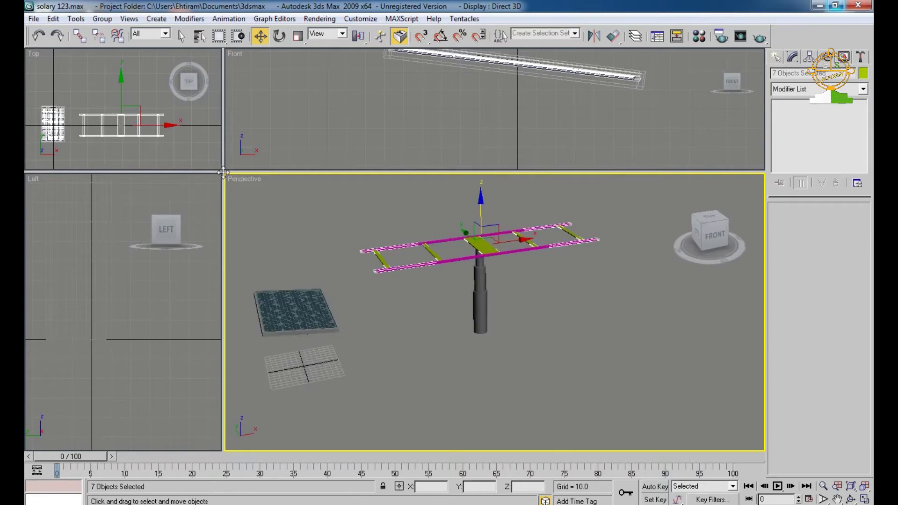
In the Left view, shift the rail frame slightly sideways toward the pole's axis and lower it about 6 units toward the pole top
{"action": "left_click_drag", "start_coordinate": [223, 173], "coordinate": [555, 166]}
{"action": "right_click", "coordinate": [386, 342]}
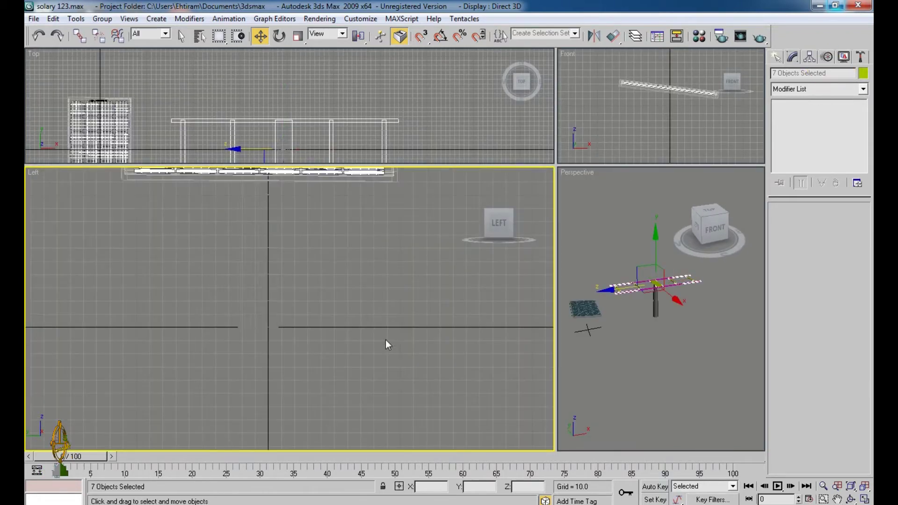
{"action": "scroll", "coordinate": [385, 340], "scroll_direction": "down", "scroll_amount": 2}
{"action": "middle_click_drag", "start_coordinate": [378, 286], "coordinate": [389, 376]}
{"action": "scroll", "coordinate": [303, 310], "scroll_direction": "up", "scroll_amount": 2}
{"action": "middle_click_drag", "start_coordinate": [309, 290], "coordinate": [324, 366]}
{"action": "scroll", "coordinate": [324, 366], "scroll_direction": "up", "scroll_amount": 1}
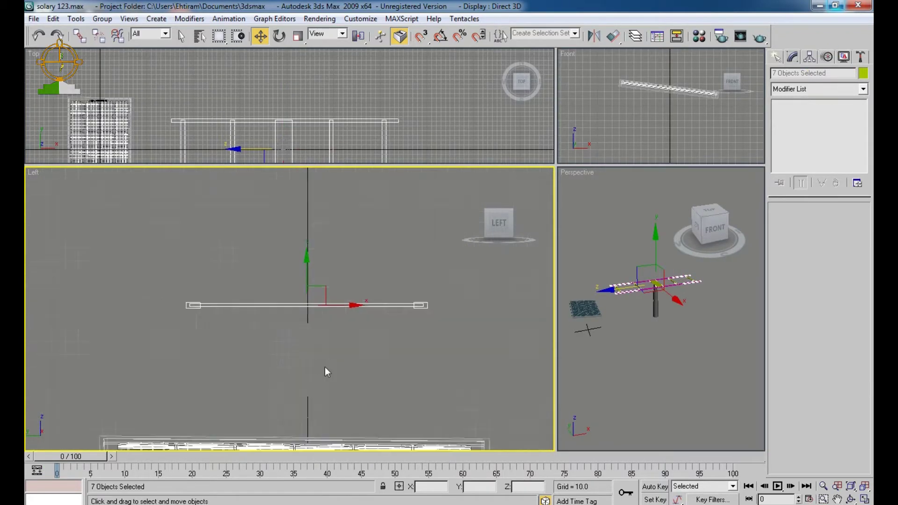
{"action": "scroll", "coordinate": [322, 299], "scroll_direction": "up", "scroll_amount": 2}
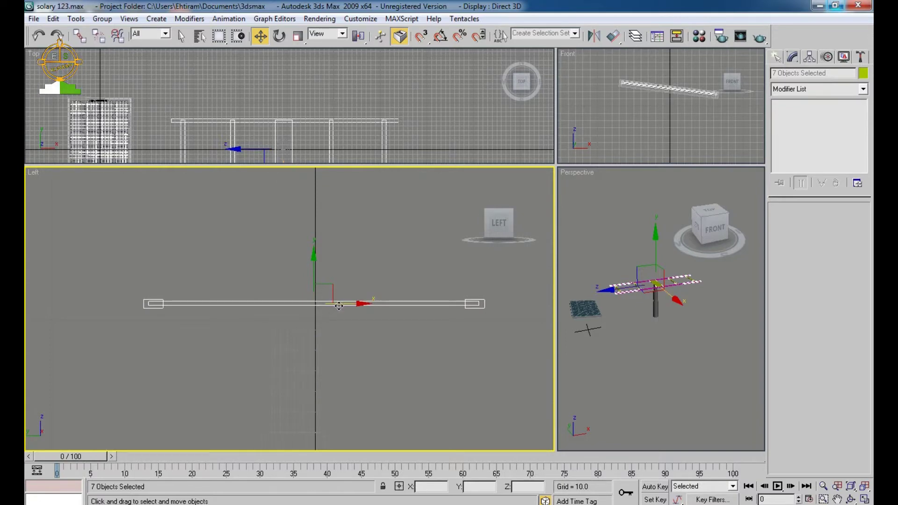
{"action": "left_click_drag", "start_coordinate": [340, 304], "coordinate": [336, 303]}
{"action": "left_click_drag", "start_coordinate": [307, 270], "coordinate": [312, 285]}
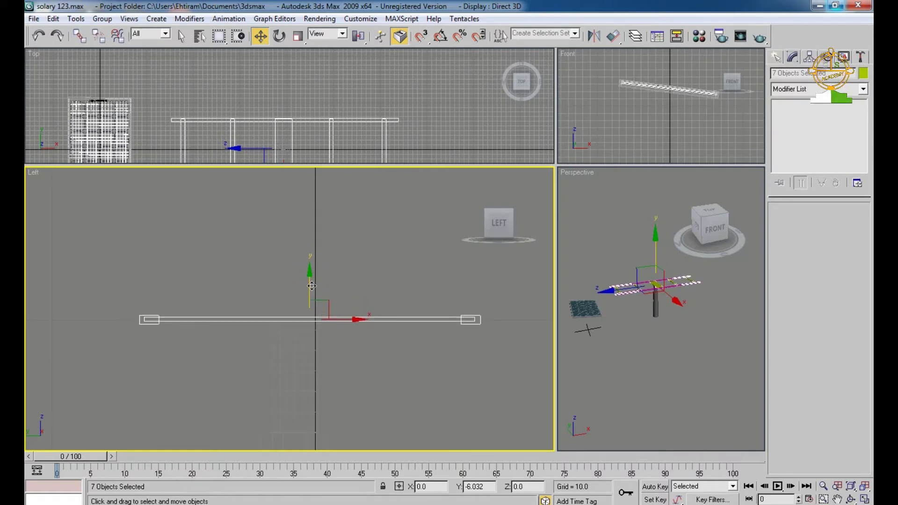
Convert the topmost pole cylinder to an editable mesh and enter vertex editing
{"action": "left_click", "coordinate": [297, 332]}
{"action": "middle_click_drag", "start_coordinate": [327, 375], "coordinate": [326, 370]}
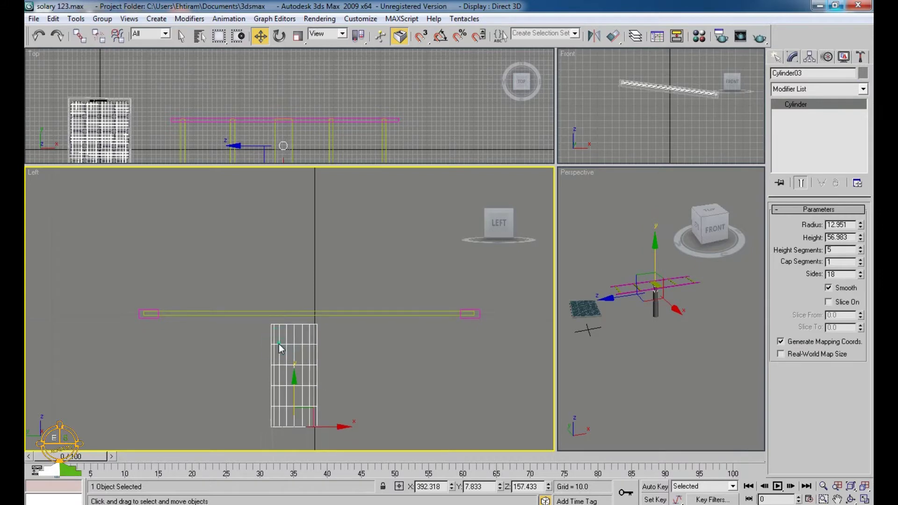
{"action": "right_click", "coordinate": [279, 344]}
{"action": "left_click", "coordinate": [383, 442]}
{"action": "left_click", "coordinate": [788, 225]}
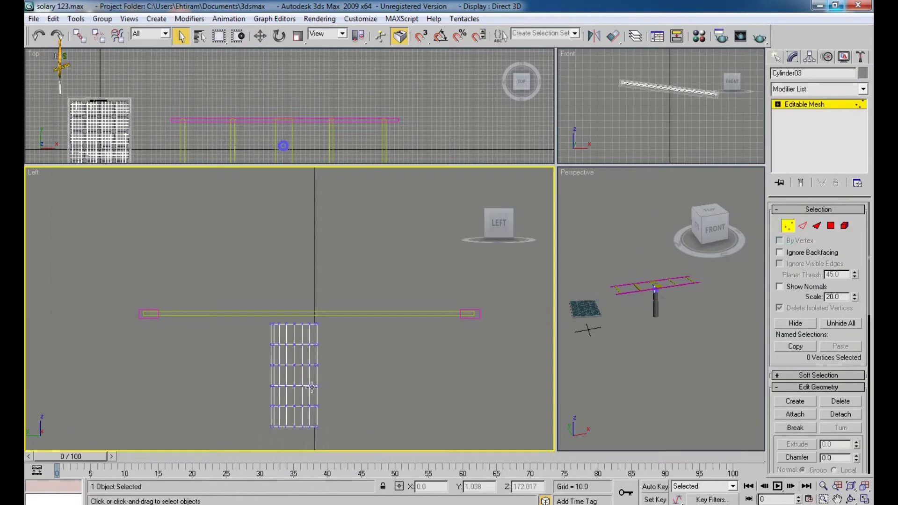
Select the top ring of vertices on the upper cylinder and scale it inward to taper the tip
{"action": "middle_click_drag", "start_coordinate": [336, 343], "coordinate": [341, 320]}
{"action": "left_click", "coordinate": [337, 294]}
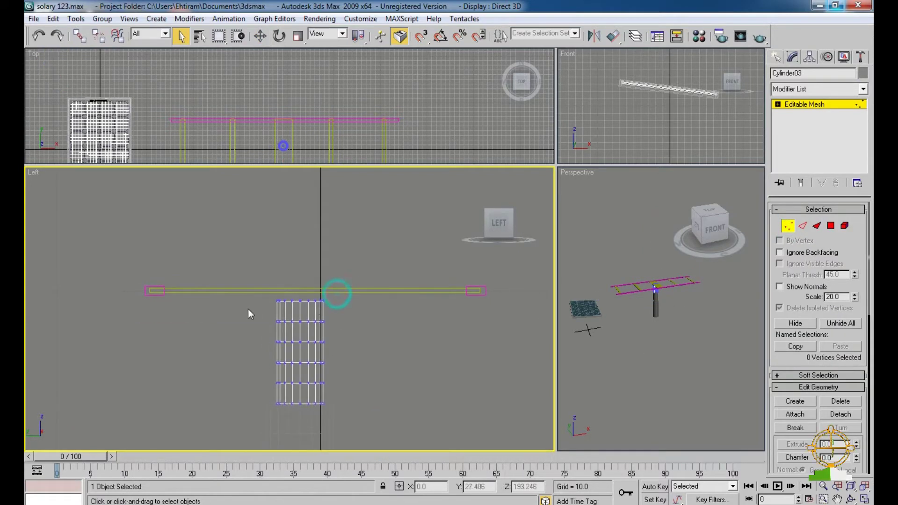
{"action": "left_click_drag", "start_coordinate": [342, 277], "coordinate": [241, 313]}
{"action": "key", "text": "r"}
{"action": "middle_click_drag", "start_coordinate": [310, 313], "coordinate": [279, 344]}
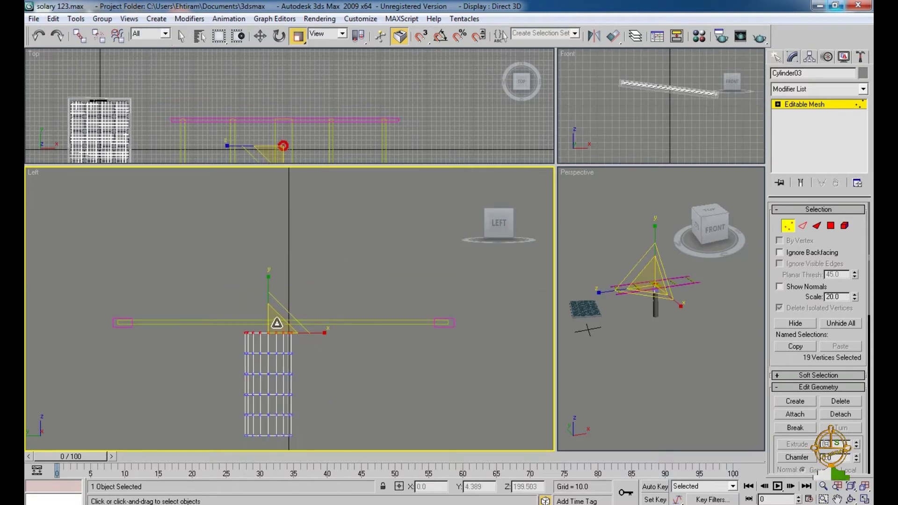
{"action": "left_click_drag", "start_coordinate": [276, 324], "coordinate": [284, 383]}
Scale the second vertex ring inward and the third ring to 94% to round the cylinder's taper
{"action": "left_click_drag", "start_coordinate": [299, 347], "coordinate": [221, 360]}
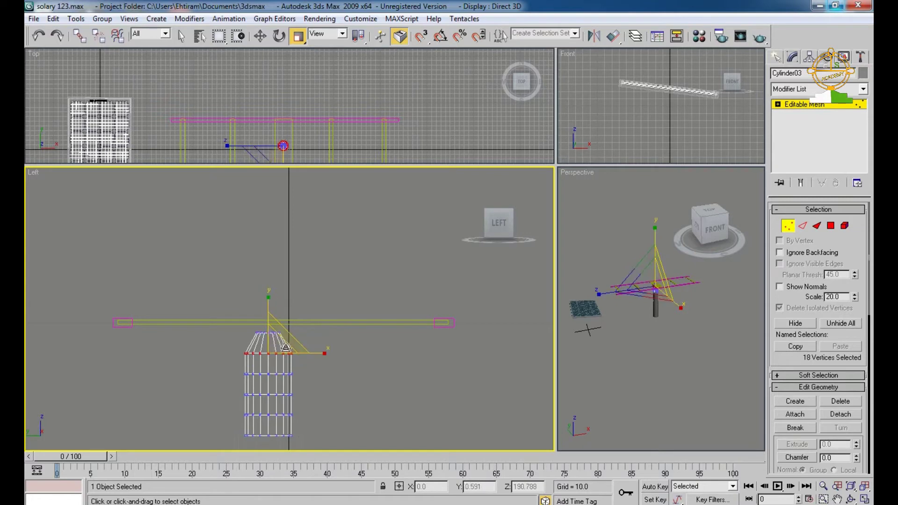
{"action": "left_click_drag", "start_coordinate": [277, 347], "coordinate": [286, 375]}
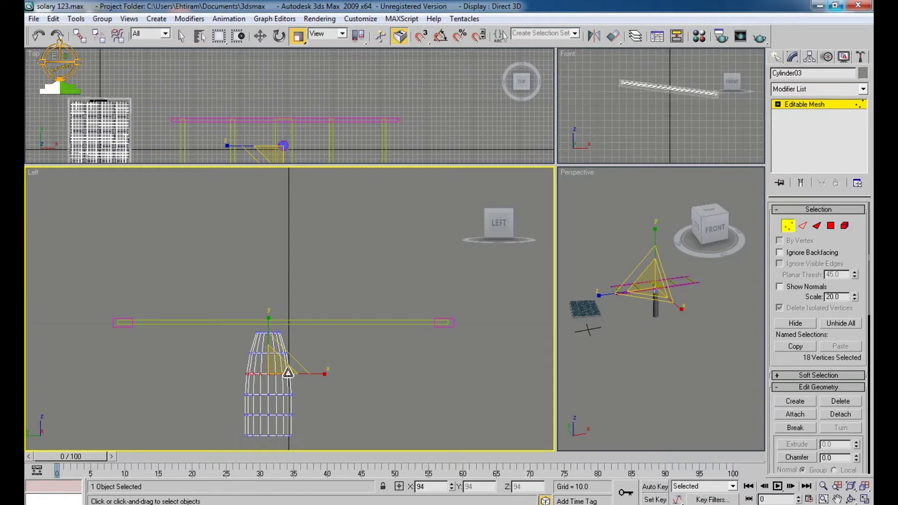
{"action": "left_click", "coordinate": [304, 401]}
{"action": "middle_click_drag", "start_coordinate": [318, 402], "coordinate": [315, 328]}
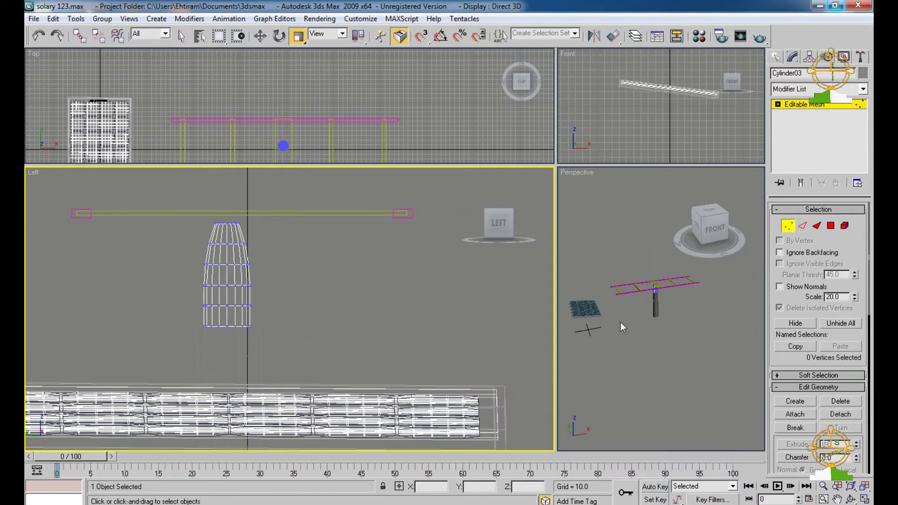
Scale the cylinder's top vertex ring further inward so the pole ends in a narrower tip beneath the frame
{"action": "middle_click_drag", "start_coordinate": [634, 316], "coordinate": [662, 334]}
{"action": "scroll", "coordinate": [643, 365], "scroll_direction": "up", "scroll_amount": 5}
{"action": "scroll", "coordinate": [644, 351], "scroll_direction": "down", "scroll_amount": 5}
{"action": "scroll", "coordinate": [657, 329], "scroll_direction": "up", "scroll_amount": 5}
{"action": "scroll", "coordinate": [664, 328], "scroll_direction": "up", "scroll_amount": 3}
{"action": "scroll", "coordinate": [662, 329], "scroll_direction": "down", "scroll_amount": 3}
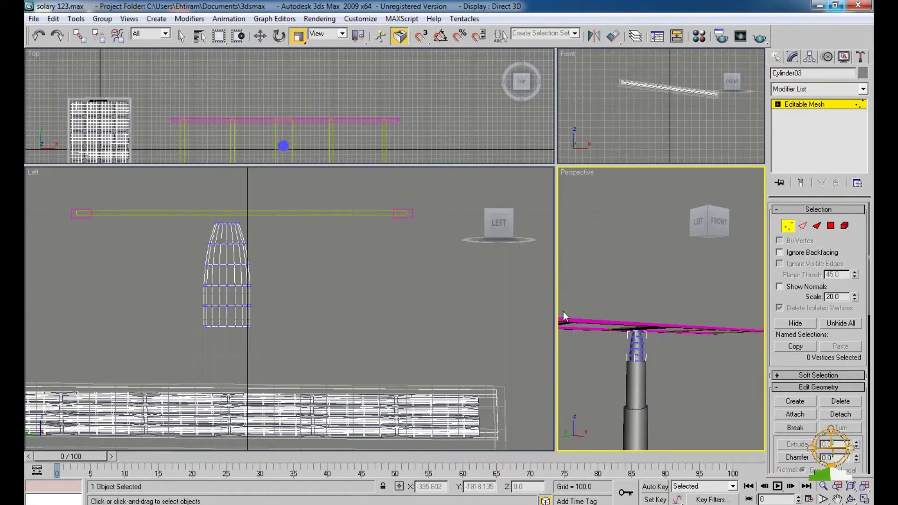
{"action": "middle_click_drag", "start_coordinate": [311, 269], "coordinate": [329, 311]}
{"action": "scroll", "coordinate": [327, 311], "scroll_direction": "up", "scroll_amount": 2}
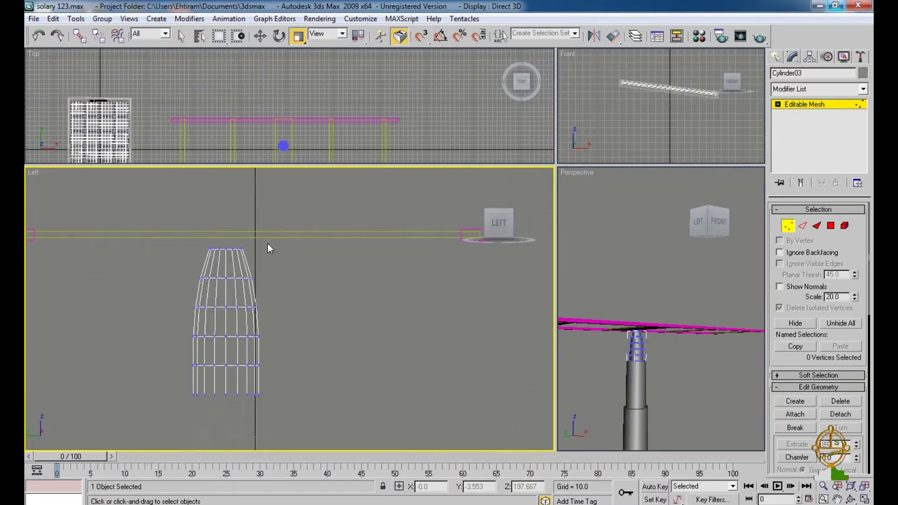
{"action": "left_click_drag", "start_coordinate": [263, 245], "coordinate": [233, 286]}
{"action": "left_click", "coordinate": [283, 261]}
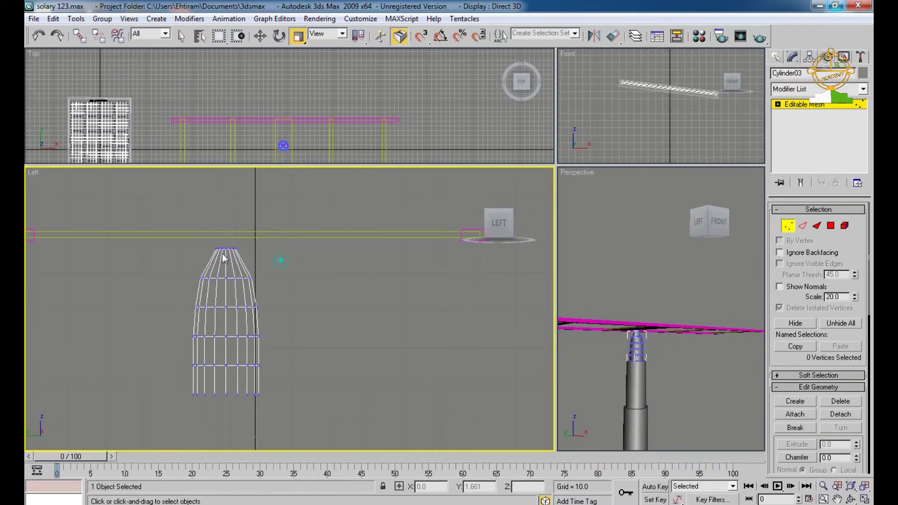
{"action": "left_click_drag", "start_coordinate": [246, 246], "coordinate": [197, 260]}
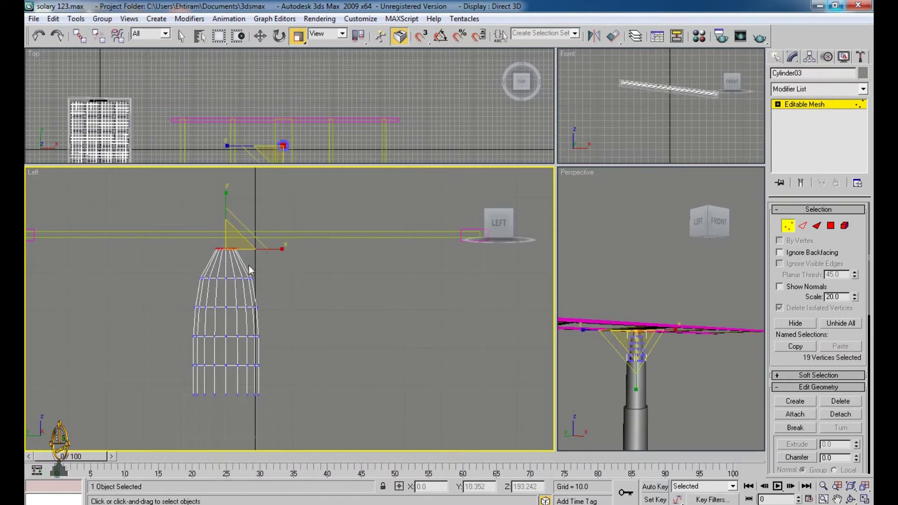
{"action": "left_click", "coordinate": [284, 276]}
Scale the second vertex ring to 82% to smooth the taper, and leave vertex editing
{"action": "middle_click_drag", "start_coordinate": [250, 275], "coordinate": [251, 292]}
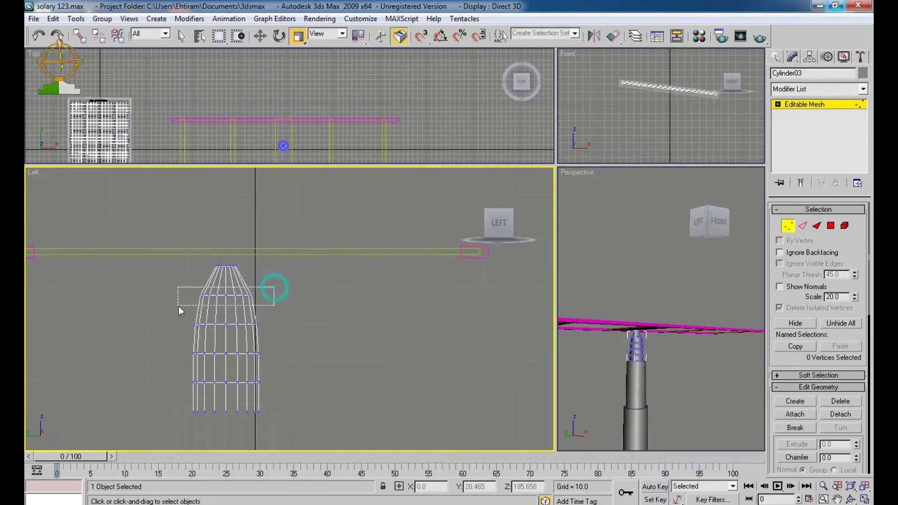
{"action": "left_click_drag", "start_coordinate": [178, 306], "coordinate": [178, 306]}
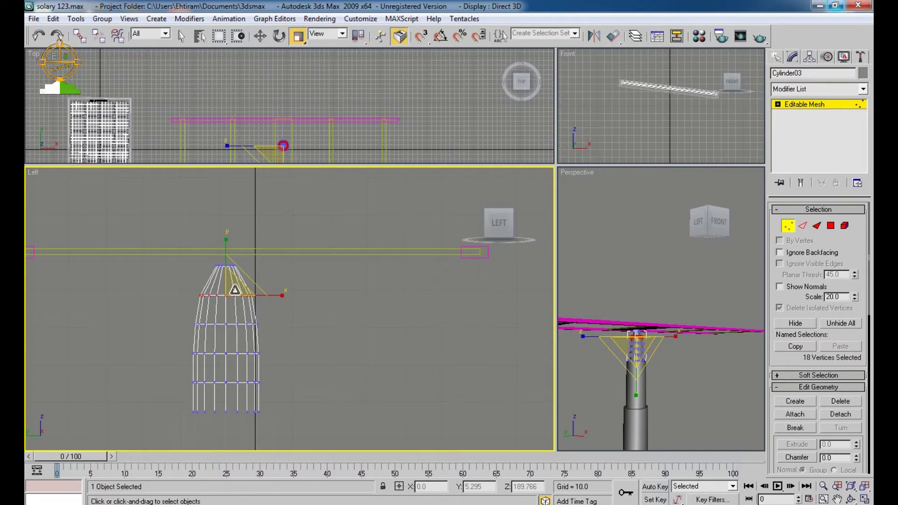
{"action": "left_click_drag", "start_coordinate": [234, 290], "coordinate": [236, 303]}
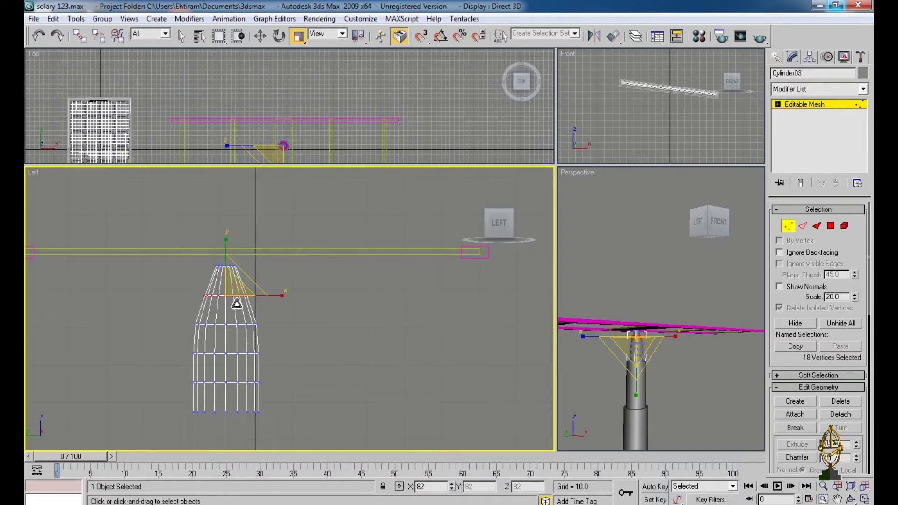
{"action": "left_click", "coordinate": [323, 325]}
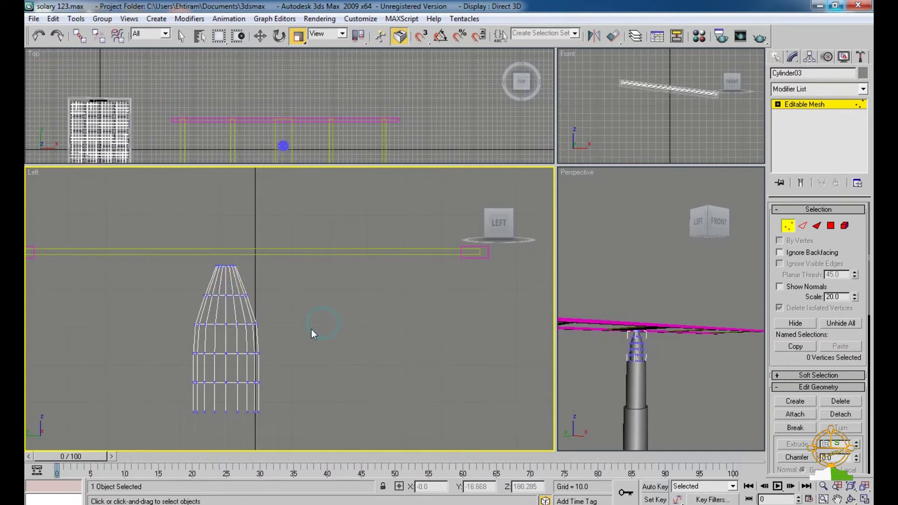
{"action": "scroll", "coordinate": [427, 320], "scroll_direction": "down", "scroll_amount": 3}
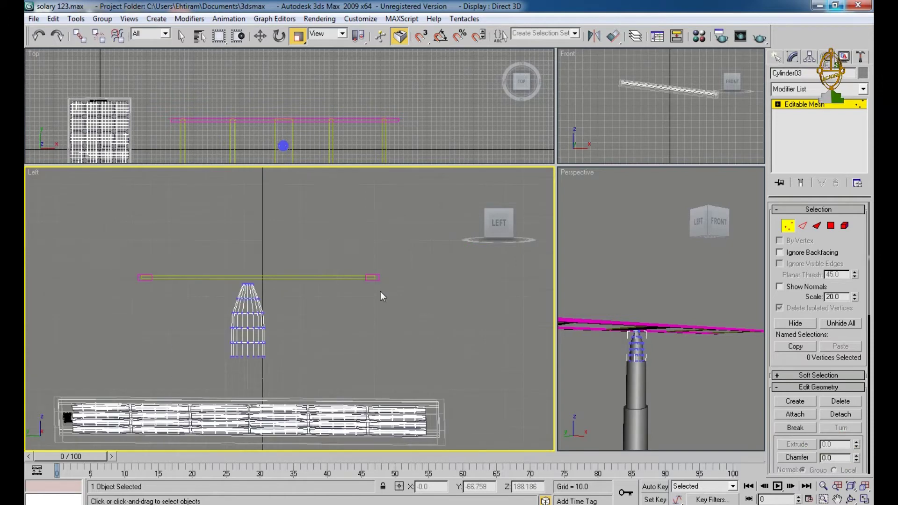
{"action": "left_click", "coordinate": [787, 225]}
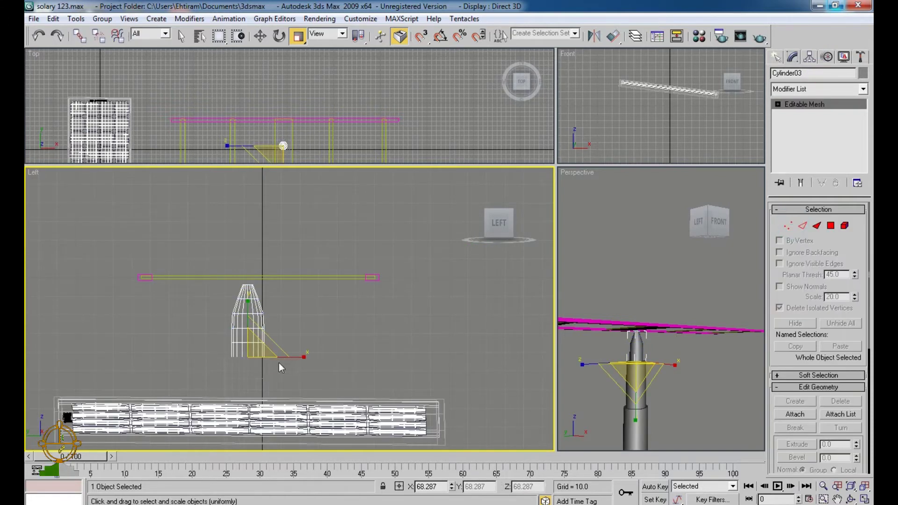
Select the pole's three stacked cylinders and group them under the default name
{"action": "left_click", "coordinate": [334, 337]}
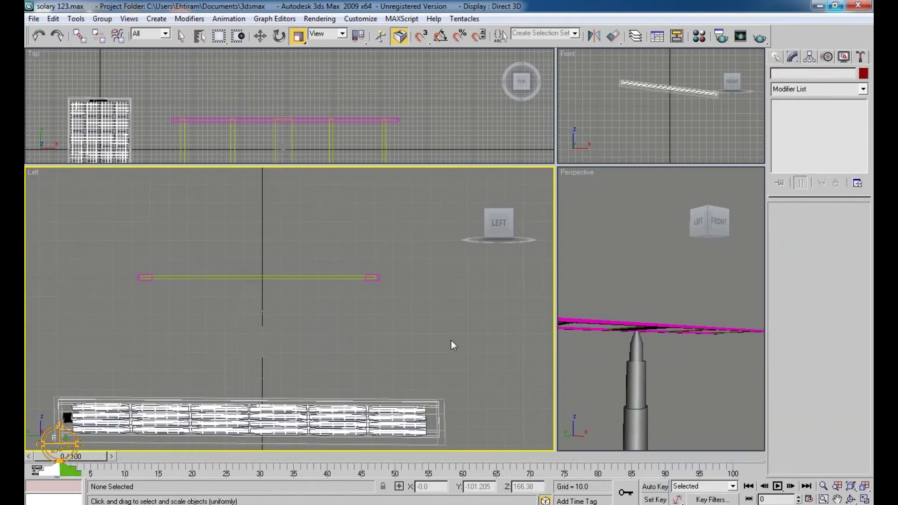
{"action": "middle_click_drag", "start_coordinate": [450, 340], "coordinate": [449, 309]}
{"action": "scroll", "coordinate": [645, 349], "scroll_direction": "down", "scroll_amount": 3}
{"action": "left_click_drag", "start_coordinate": [675, 333], "coordinate": [598, 424]}
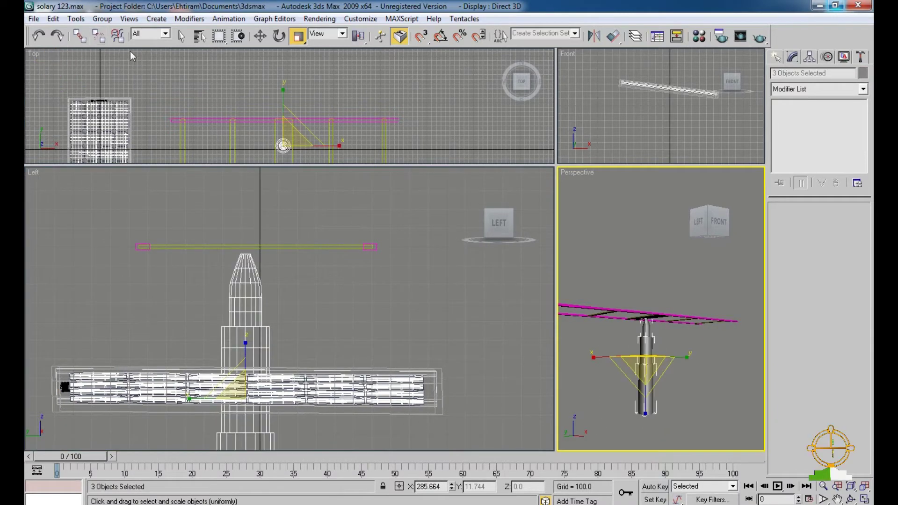
{"action": "left_click", "coordinate": [102, 18]}
{"action": "left_click", "coordinate": [119, 31]}
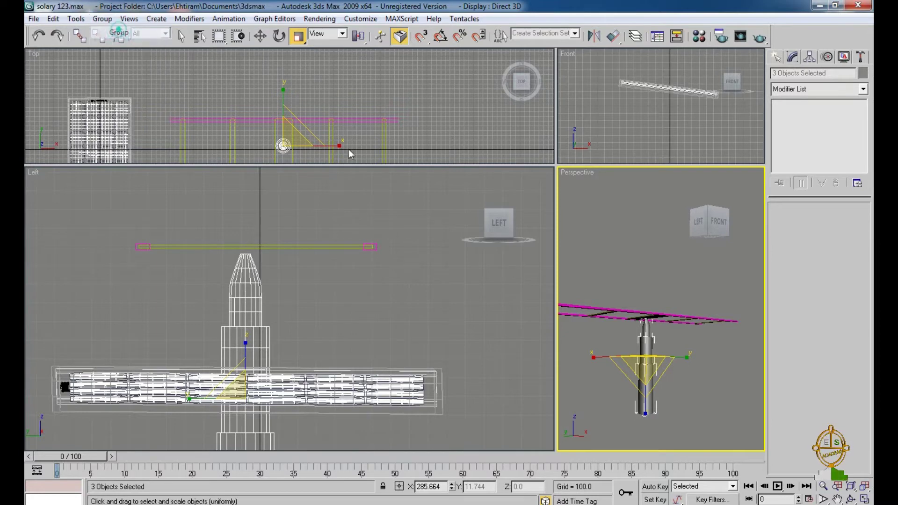
{"action": "left_click", "coordinate": [463, 279]}
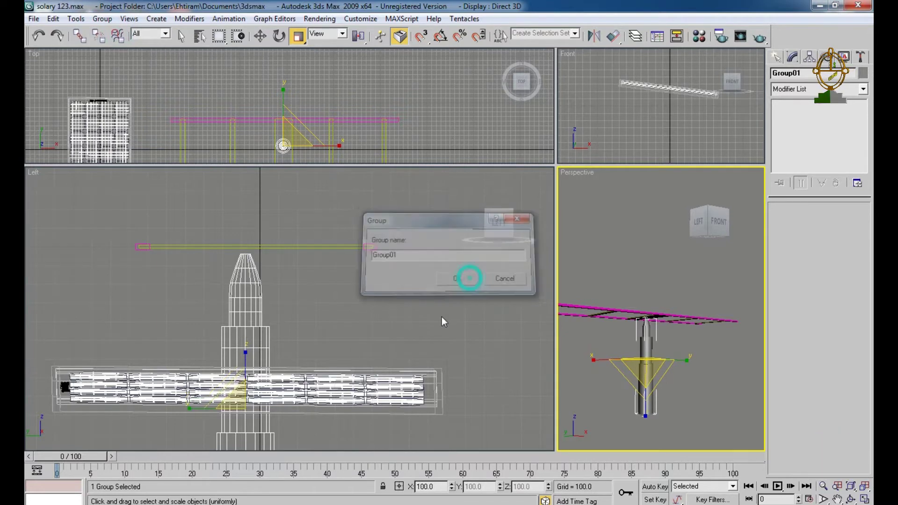
Select all rails and crossbars of the ladder-like frame in the Left view and group them under the default name
{"action": "scroll", "coordinate": [387, 298], "scroll_direction": "down", "scroll_amount": 2}
{"action": "left_click_drag", "start_coordinate": [394, 237], "coordinate": [299, 291]}
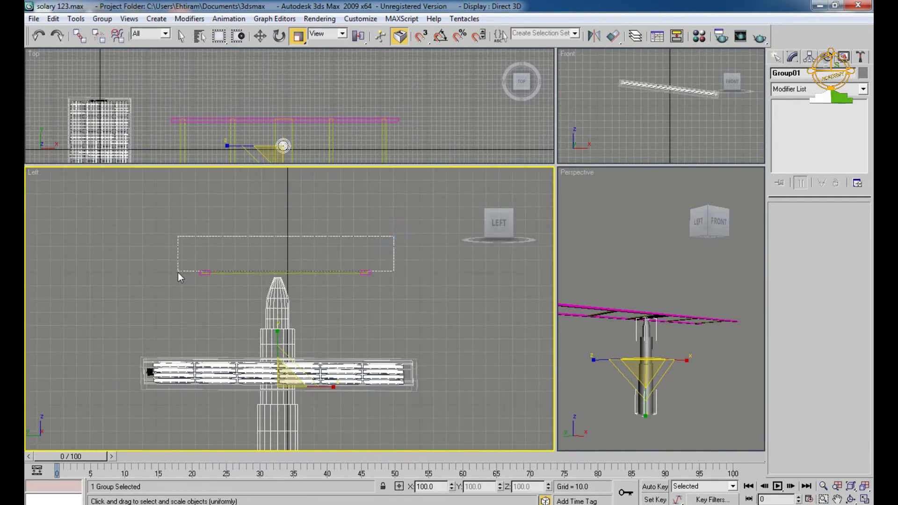
{"action": "left_click_drag", "start_coordinate": [178, 273], "coordinate": [178, 276]}
{"action": "left_click", "coordinate": [102, 18]}
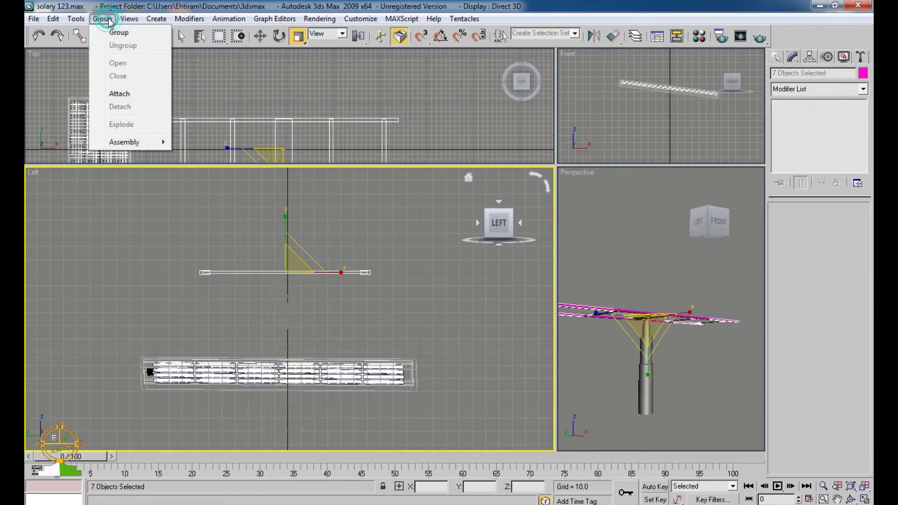
{"action": "left_click", "coordinate": [126, 35]}
{"action": "left_click", "coordinate": [458, 279]}
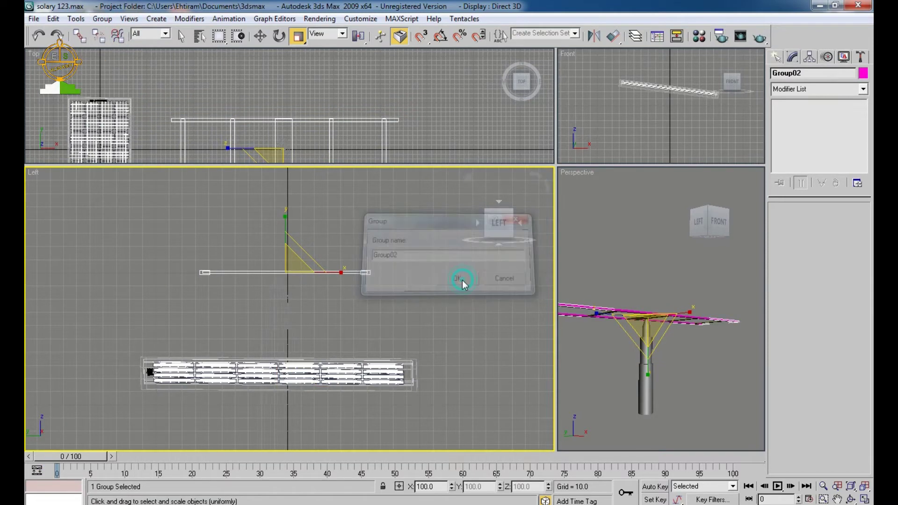
Change the frame group's object color to the dark gray shade ACI#250
{"action": "left_click", "coordinate": [863, 74]}
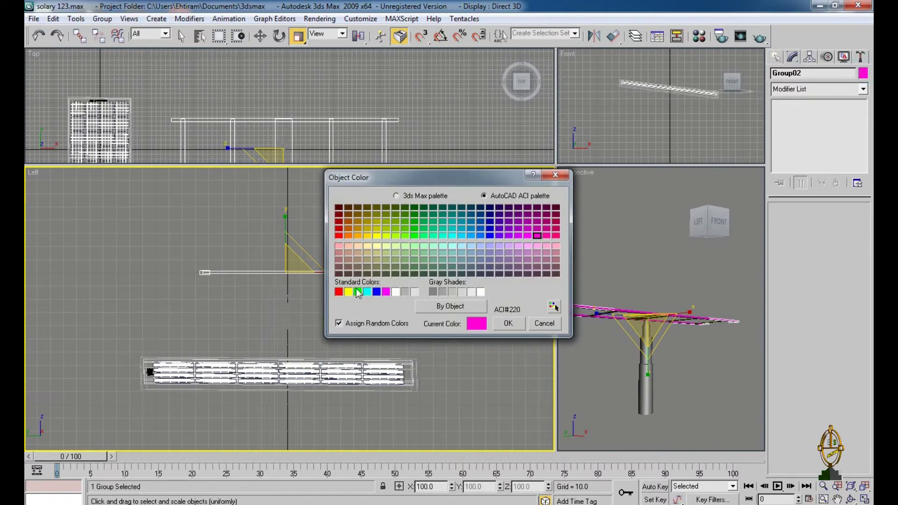
{"action": "left_click", "coordinate": [433, 293]}
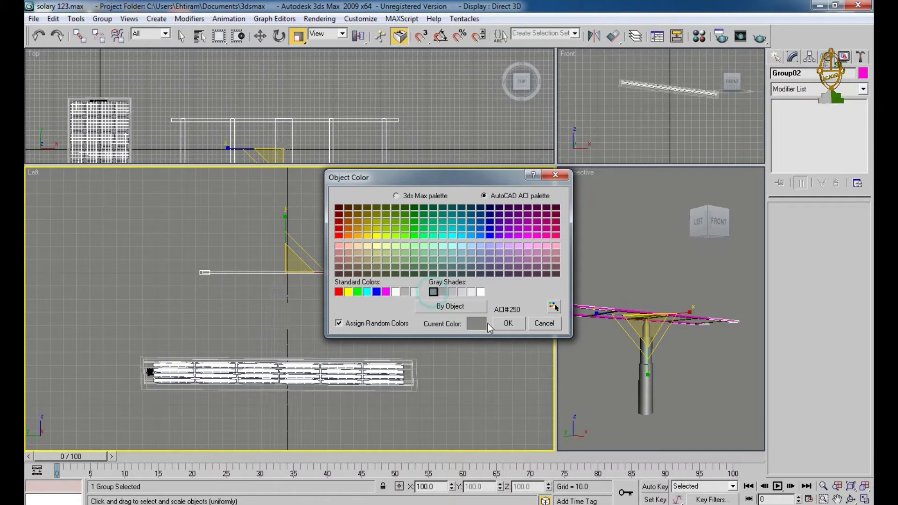
{"action": "left_click", "coordinate": [505, 323]}
Rotate the frame group about 25° in the Left view and move it down onto the pole's tip
{"action": "scroll", "coordinate": [416, 323], "scroll_direction": "down", "scroll_amount": 2}
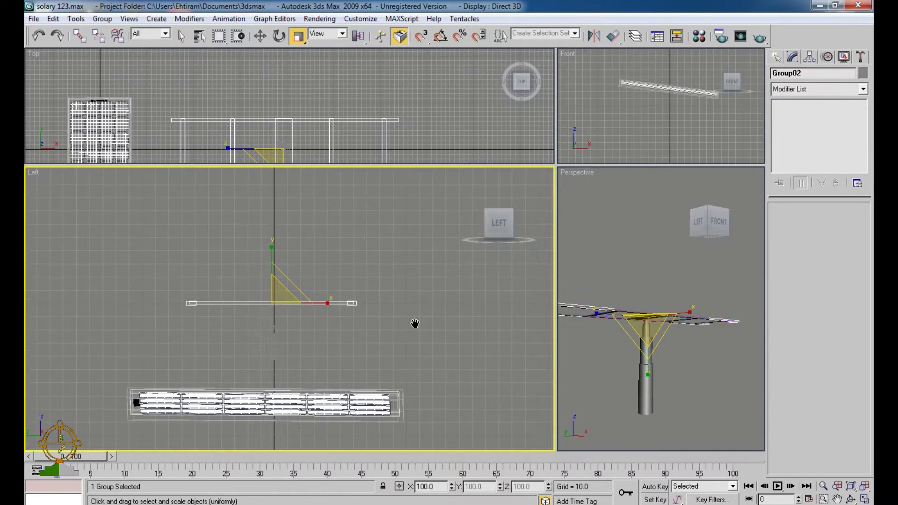
{"action": "scroll", "coordinate": [323, 323], "scroll_direction": "up", "scroll_amount": 5}
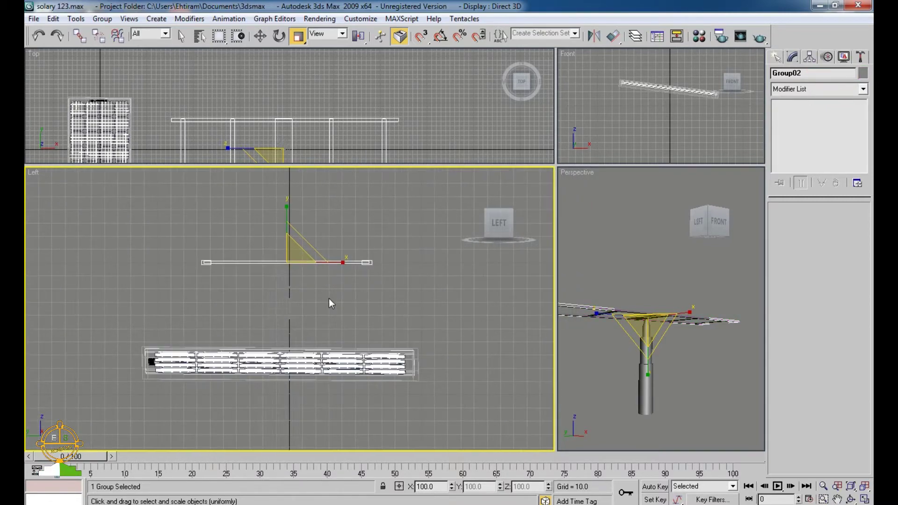
{"action": "key", "text": "e"}
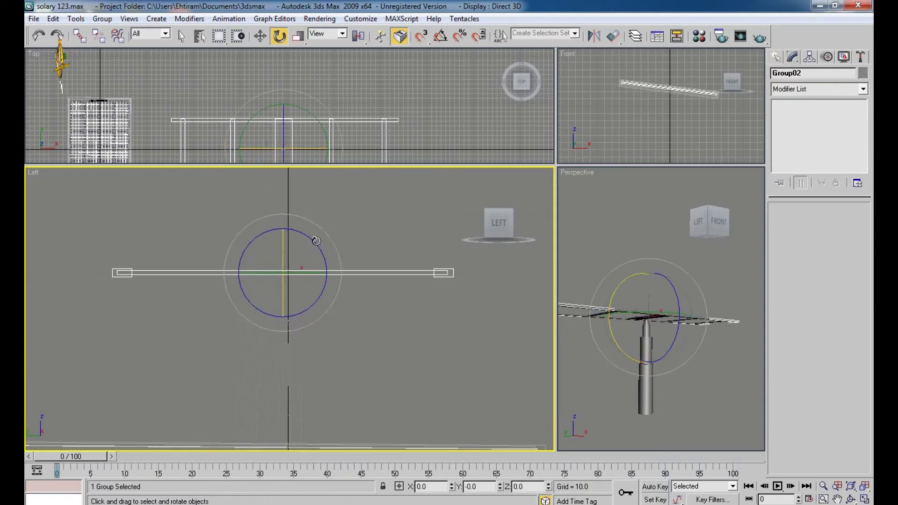
{"action": "left_click_drag", "start_coordinate": [327, 234], "coordinate": [341, 262]}
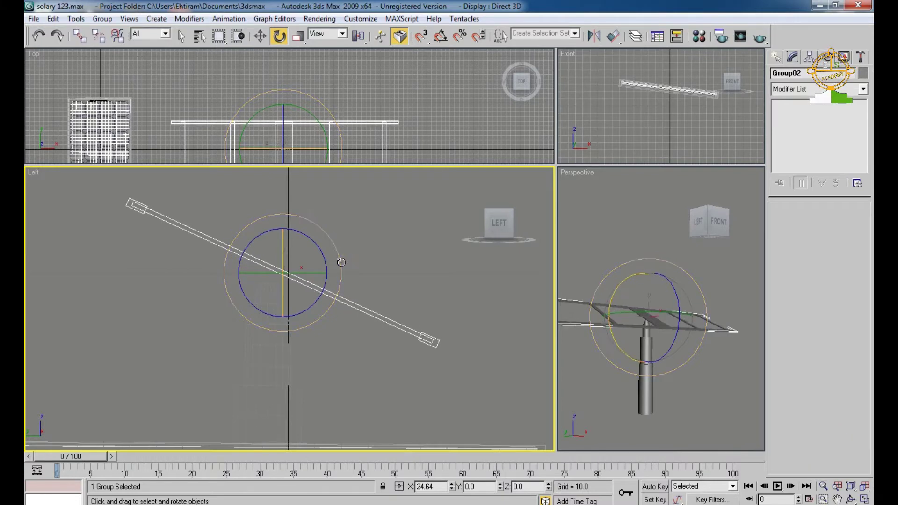
{"action": "key", "text": "w"}
{"action": "left_click_drag", "start_coordinate": [302, 257], "coordinate": [293, 265]}
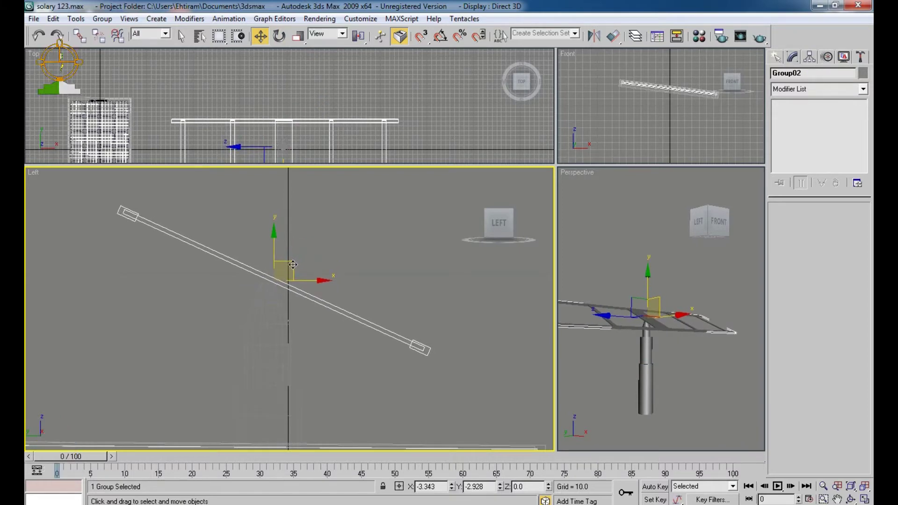
Select the pole group beneath the frame and ungroup it
{"action": "scroll", "coordinate": [280, 292], "scroll_direction": "up", "scroll_amount": 5}
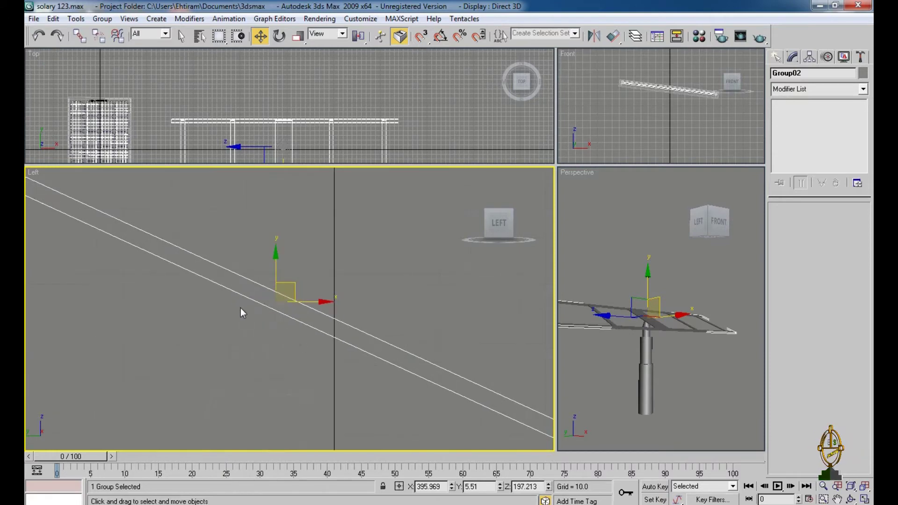
{"action": "left_click", "coordinate": [245, 374]}
{"action": "left_click", "coordinate": [102, 18]}
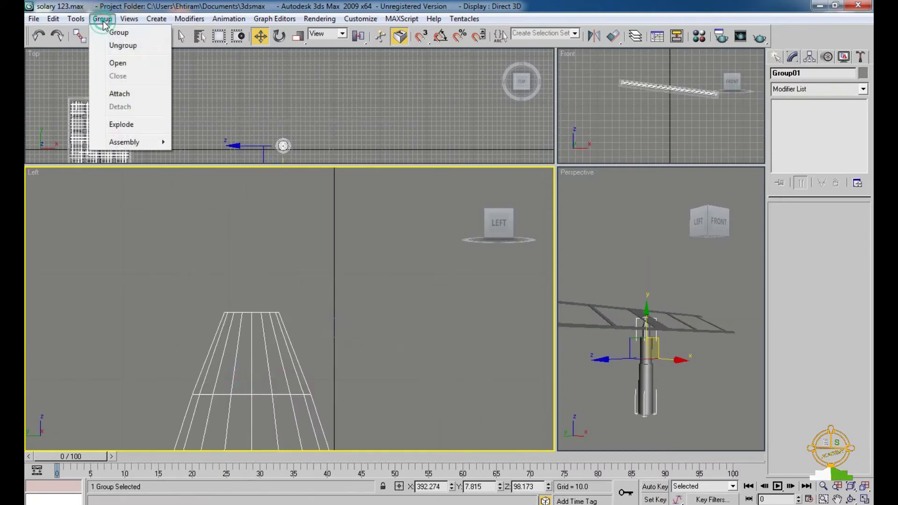
{"action": "left_click", "coordinate": [135, 45]}
Scale the upper cylinder's top vertex ring uniformly to 36% in the Top view, and leave vertex editing
{"action": "left_click", "coordinate": [253, 327]}
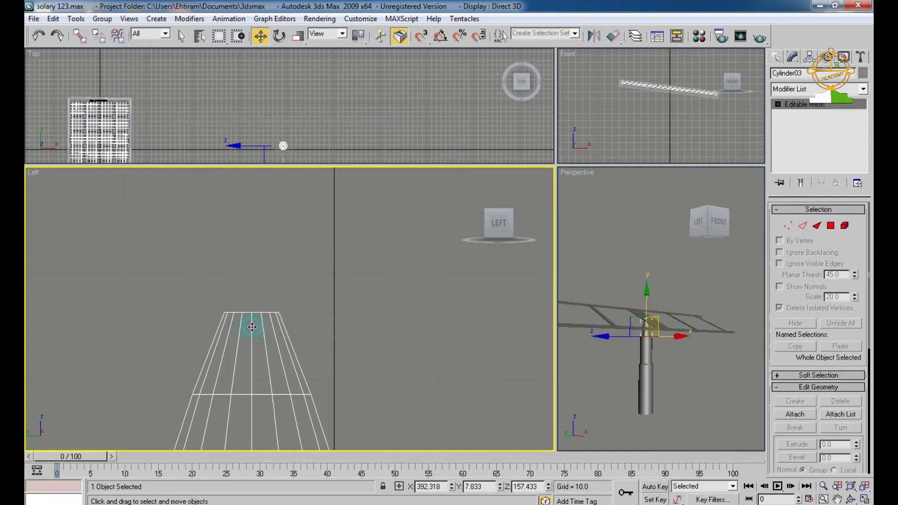
{"action": "left_click", "coordinate": [788, 225]}
{"action": "left_click_drag", "start_coordinate": [201, 300], "coordinate": [322, 330]}
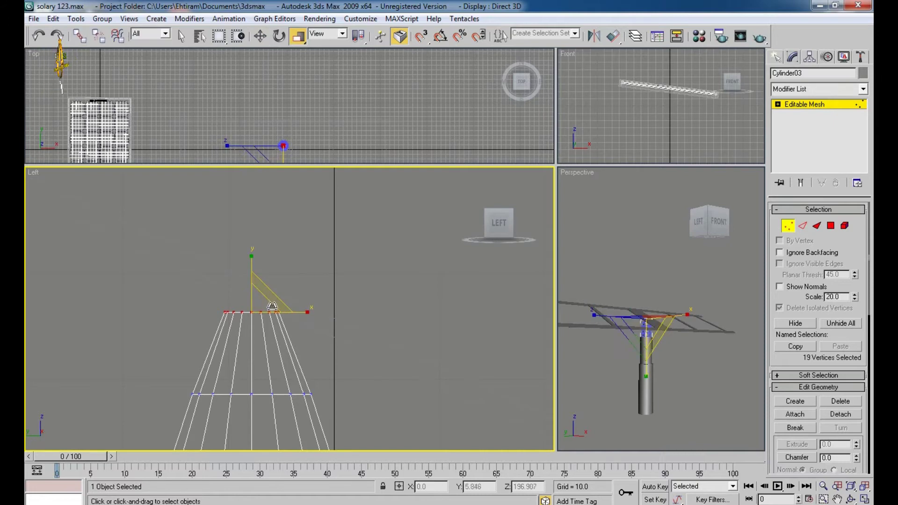
{"action": "middle_click_drag", "start_coordinate": [291, 128], "coordinate": [288, 119]}
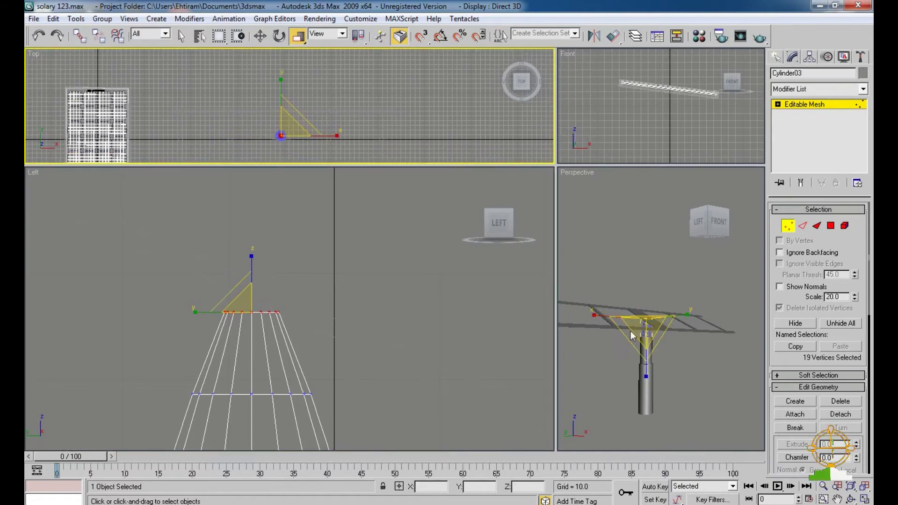
{"action": "scroll", "coordinate": [302, 142], "scroll_direction": "up", "scroll_amount": 3}
{"action": "middle_click_drag", "start_coordinate": [290, 159], "coordinate": [376, 182]}
{"action": "scroll", "coordinate": [325, 72], "scroll_direction": "up", "scroll_amount": 4}
{"action": "scroll", "coordinate": [348, 116], "scroll_direction": "up", "scroll_amount": 4}
{"action": "scroll", "coordinate": [347, 115], "scroll_direction": "up", "scroll_amount": 5}
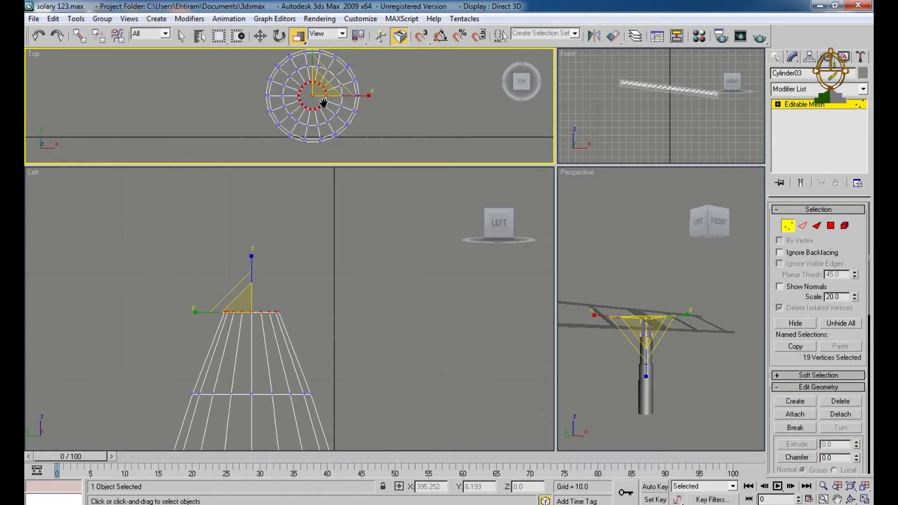
{"action": "left_click_drag", "start_coordinate": [330, 88], "coordinate": [327, 181]}
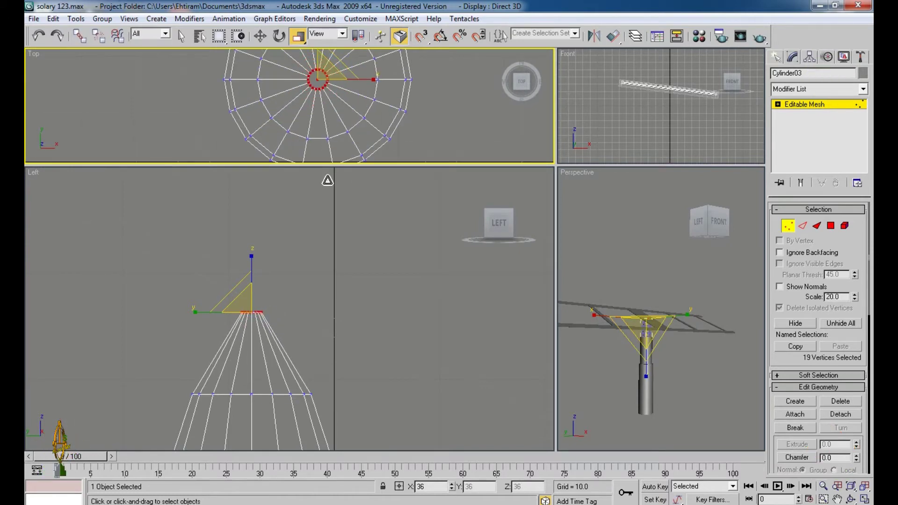
{"action": "left_click", "coordinate": [787, 226]}
Select the pole's three cylinders again, group them under the default name, and clear the selection
{"action": "middle_click_drag", "start_coordinate": [386, 325], "coordinate": [390, 352]}
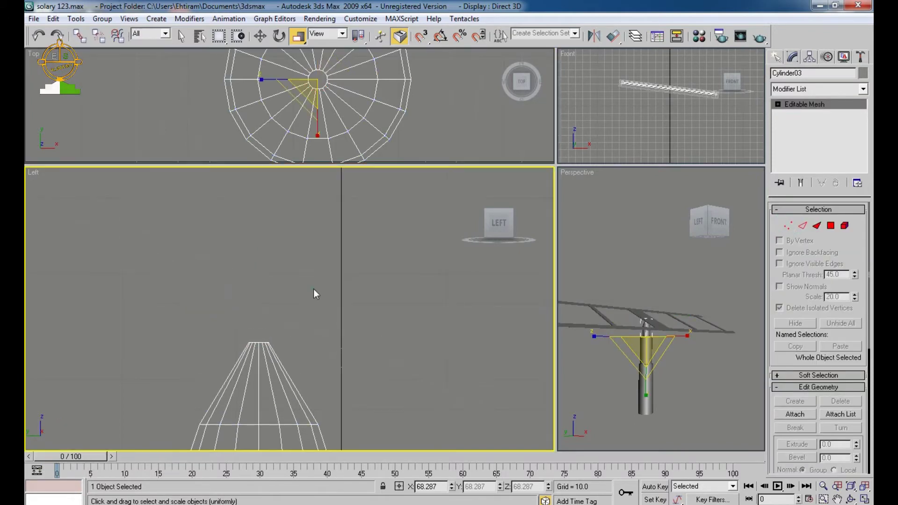
{"action": "left_click", "coordinate": [313, 289]}
{"action": "scroll", "coordinate": [312, 288], "scroll_direction": "down", "scroll_amount": 3}
{"action": "left_click_drag", "start_coordinate": [233, 268], "coordinate": [373, 351]}
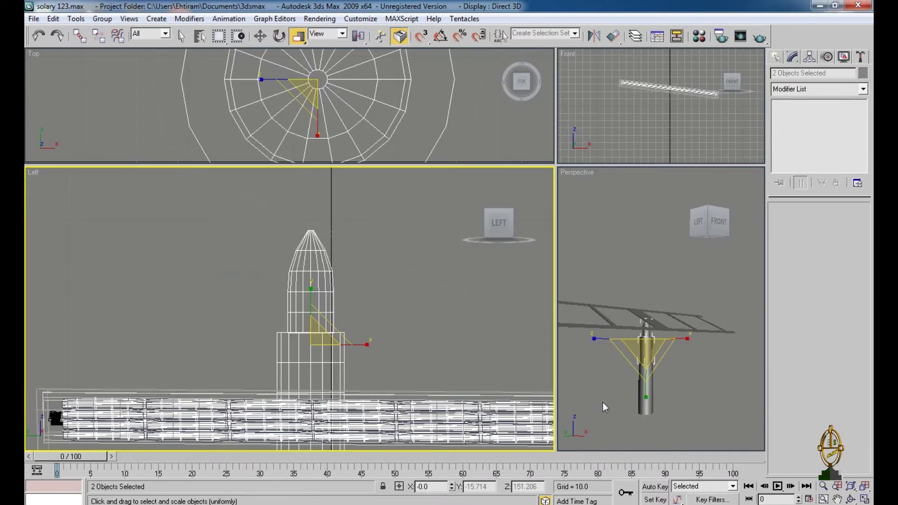
{"action": "left_click_drag", "start_coordinate": [683, 354], "coordinate": [602, 442], "text": "ctrl"}
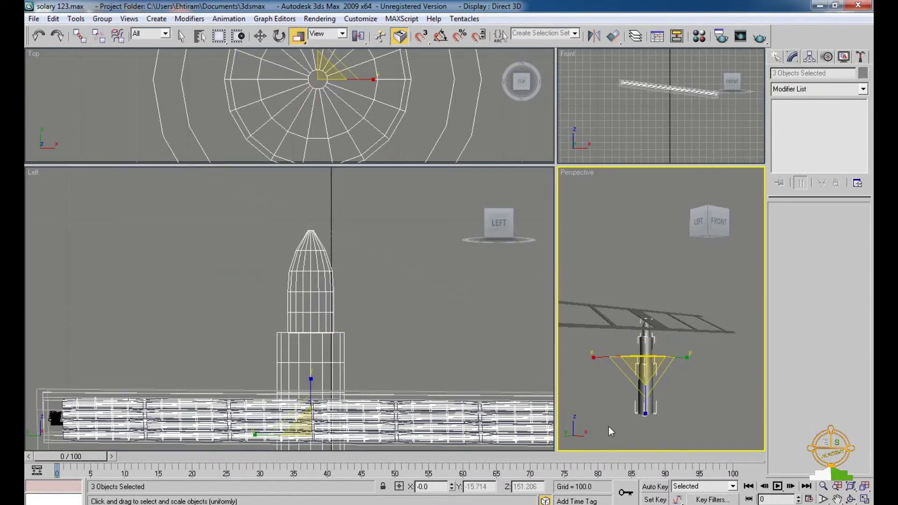
{"action": "left_click", "coordinate": [102, 19]}
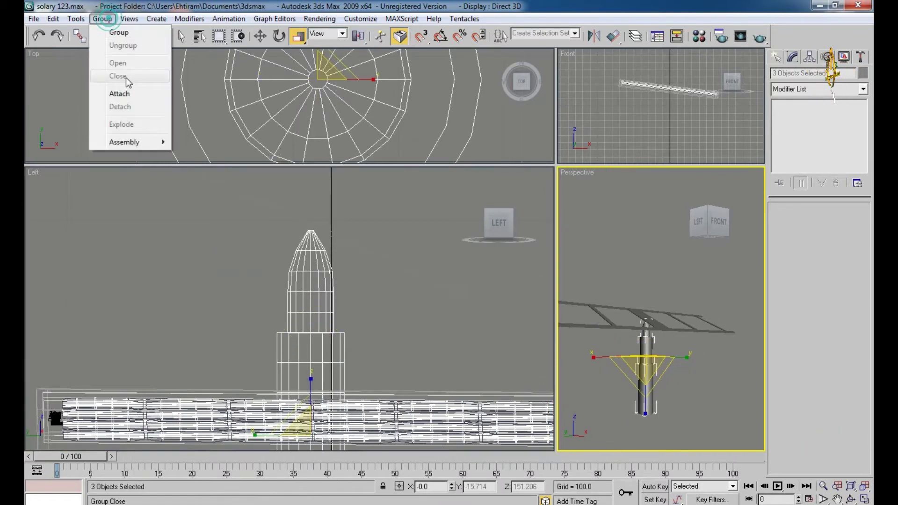
{"action": "left_click", "coordinate": [139, 33]}
{"action": "left_click", "coordinate": [465, 276]}
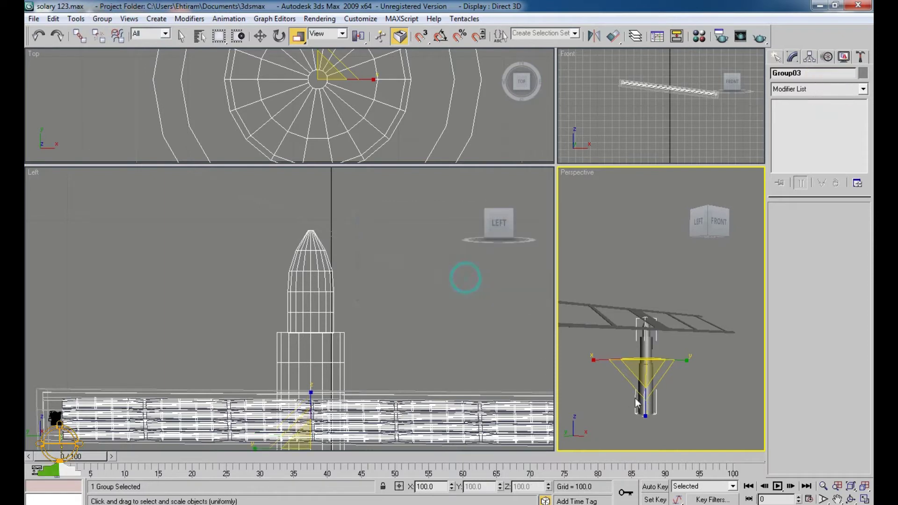
{"action": "left_click", "coordinate": [691, 395]}
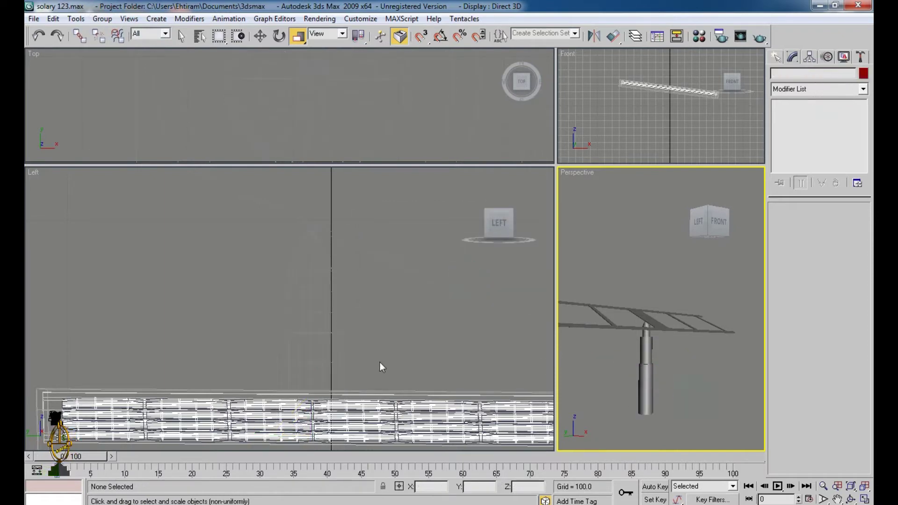
Change the frame group's object color to the gray shade ACI#251 and clear the selection
{"action": "left_click", "coordinate": [659, 332]}
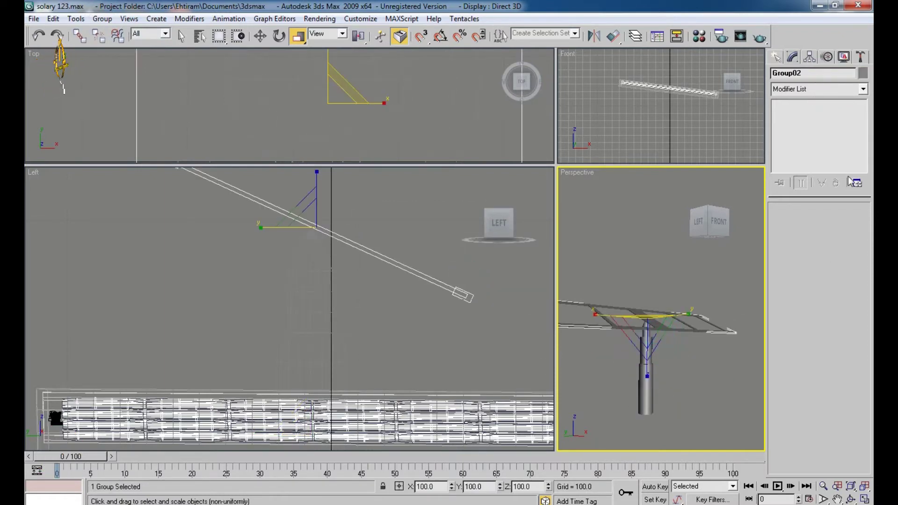
{"action": "left_click", "coordinate": [863, 74]}
{"action": "left_click", "coordinate": [441, 292]}
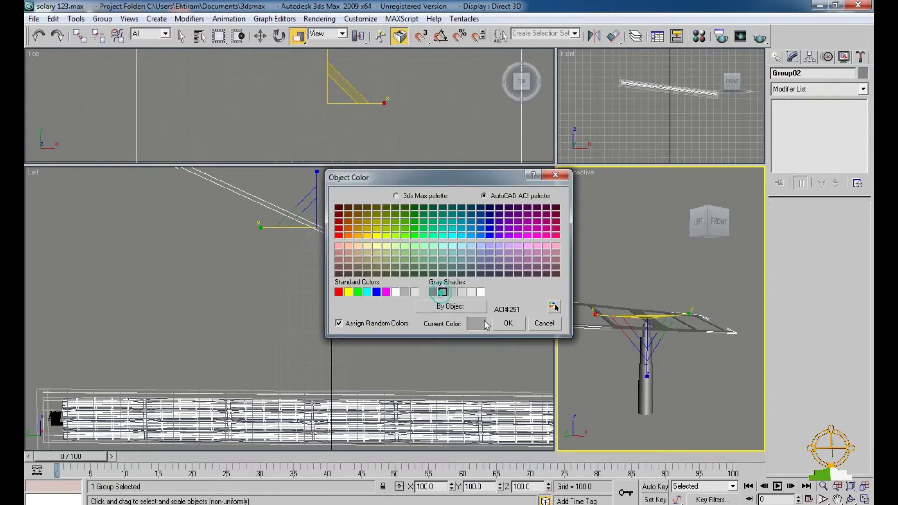
{"action": "left_click", "coordinate": [508, 324]}
{"action": "left_click", "coordinate": [709, 372]}
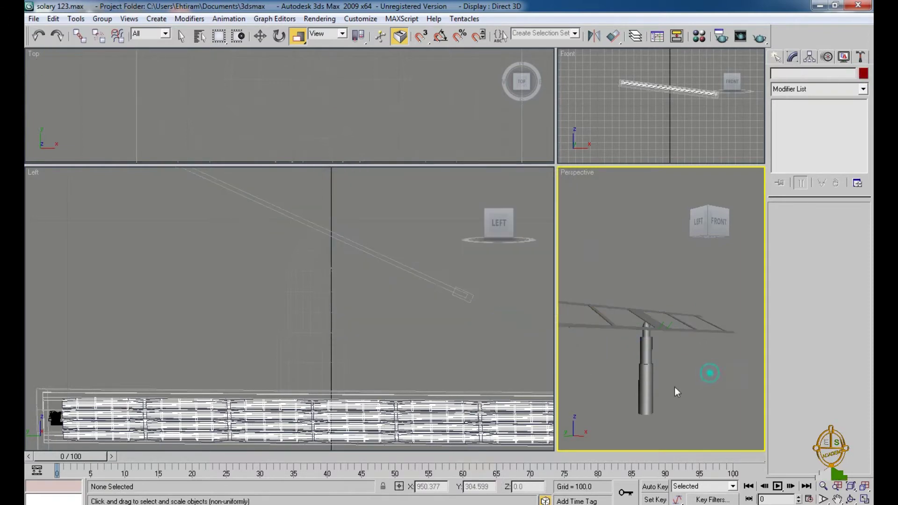
Move the tilted frame group slightly sideways in the Left view to center it on the pole's tip
{"action": "mouse_move", "coordinate": [644, 375]}
{"action": "middle_mouse_down", "text": "alt"}
{"action": "mouse_move", "coordinate": [644, 393]}
{"action": "mouse_move", "coordinate": [664, 394]}
{"action": "mouse_move", "coordinate": [710, 389]}
{"action": "mouse_move", "coordinate": [716, 373]}
{"action": "mouse_move", "coordinate": [650, 395]}
{"action": "mouse_move", "coordinate": [605, 341]}
{"action": "mouse_move", "coordinate": [611, 390]}
{"action": "mouse_move", "coordinate": [638, 382]}
{"action": "mouse_move", "coordinate": [631, 374]}
{"action": "middle_mouse_up", "text": "alt"}
{"action": "middle_click_drag", "start_coordinate": [419, 274], "coordinate": [406, 350]}
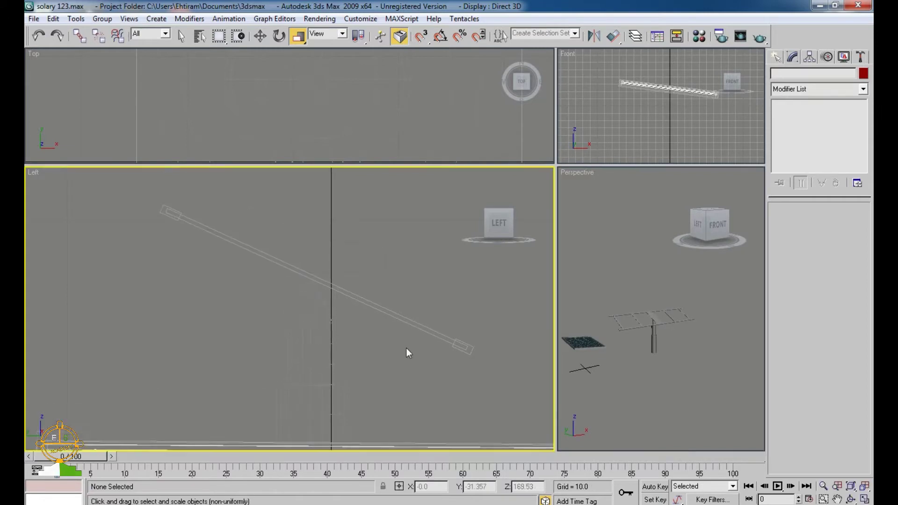
{"action": "left_click", "coordinate": [330, 295]}
{"action": "key", "text": "w"}
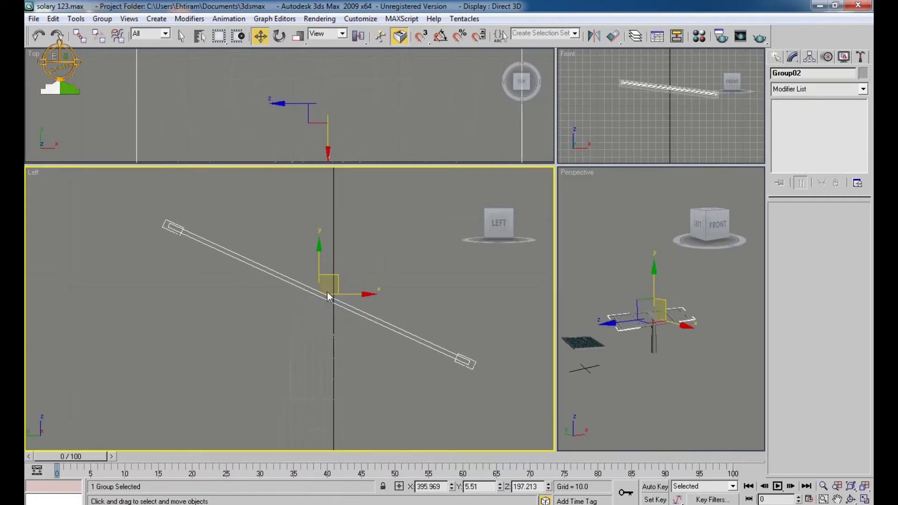
{"action": "left_click_drag", "start_coordinate": [338, 283], "coordinate": [332, 283]}
{"action": "scroll", "coordinate": [378, 319], "scroll_direction": "down", "scroll_amount": 3}
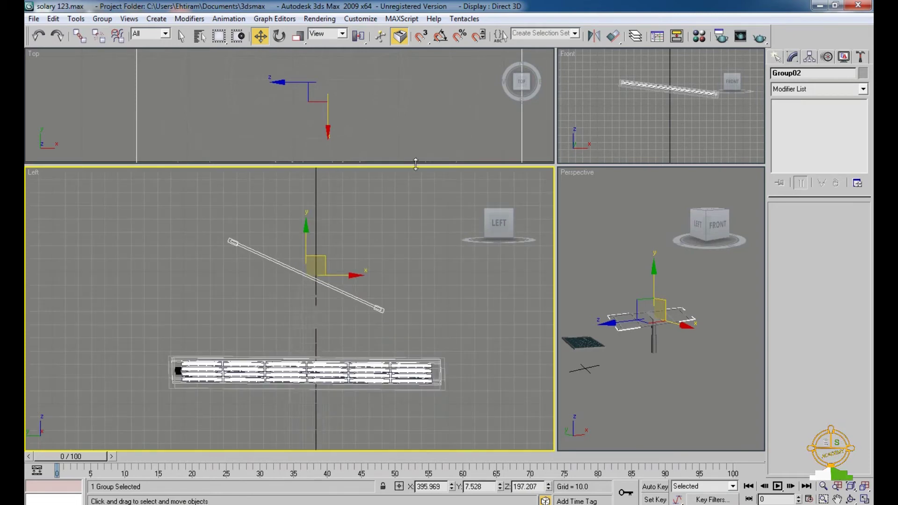
Enlarge the Front view, select the whole solar panel, and rotate it until it lies level
{"action": "left_click_drag", "start_coordinate": [557, 165], "coordinate": [233, 357]}
{"action": "middle_click_drag", "start_coordinate": [576, 184], "coordinate": [508, 208]}
{"action": "left_click_drag", "start_coordinate": [611, 130], "coordinate": [216, 227]}
{"action": "middle_click_drag", "start_coordinate": [407, 232], "coordinate": [410, 301]}
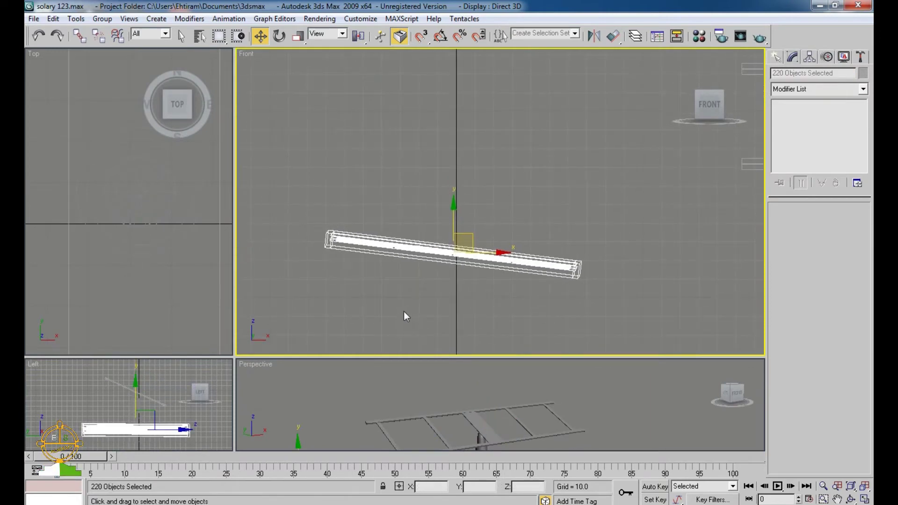
{"action": "key", "text": "e"}
{"action": "mouse_move", "coordinate": [401, 222]}
{"action": "left_mouse_down"}
{"action": "mouse_move", "coordinate": [397, 230]}
{"action": "mouse_move", "coordinate": [409, 235]}
{"action": "left_mouse_up"}
Rotate the solar panel about -0.45° around X in the Left view to level it in that direction
{"action": "scroll", "coordinate": [137, 406], "scroll_direction": "up", "scroll_amount": 2}
{"action": "mouse_move", "coordinate": [138, 440]}
{"action": "middle_mouse_down"}
{"action": "mouse_move", "coordinate": [136, 397]}
{"action": "mouse_move", "coordinate": [138, 448]}
{"action": "middle_mouse_up"}
{"action": "left_click_drag", "start_coordinate": [86, 394], "coordinate": [91, 397]}
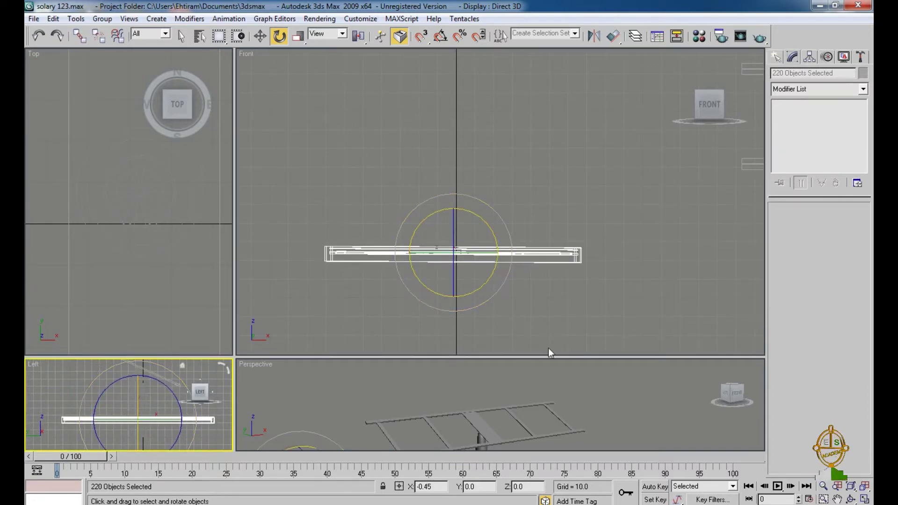
Select the pole and frame groups in an enlarged Left view and move them sideways, clear of the solar panel
{"action": "left_click", "coordinate": [425, 347]}
{"action": "left_click_drag", "start_coordinate": [234, 356], "coordinate": [334, 60]}
{"action": "middle_click_drag", "start_coordinate": [422, 305], "coordinate": [522, 297]}
{"action": "middle_click_drag", "start_coordinate": [243, 286], "coordinate": [246, 304]}
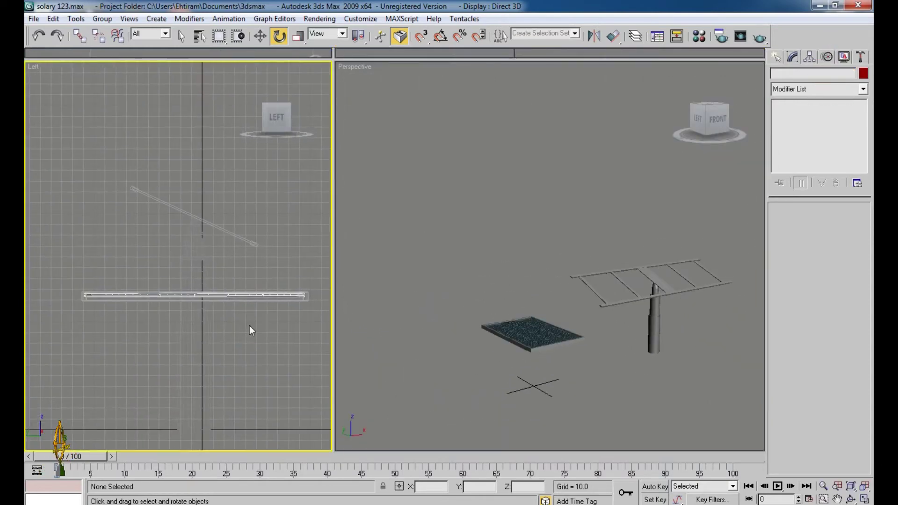
{"action": "left_click_drag", "start_coordinate": [251, 184], "coordinate": [170, 257]}
{"action": "scroll", "coordinate": [189, 274], "scroll_direction": "down", "scroll_amount": 3}
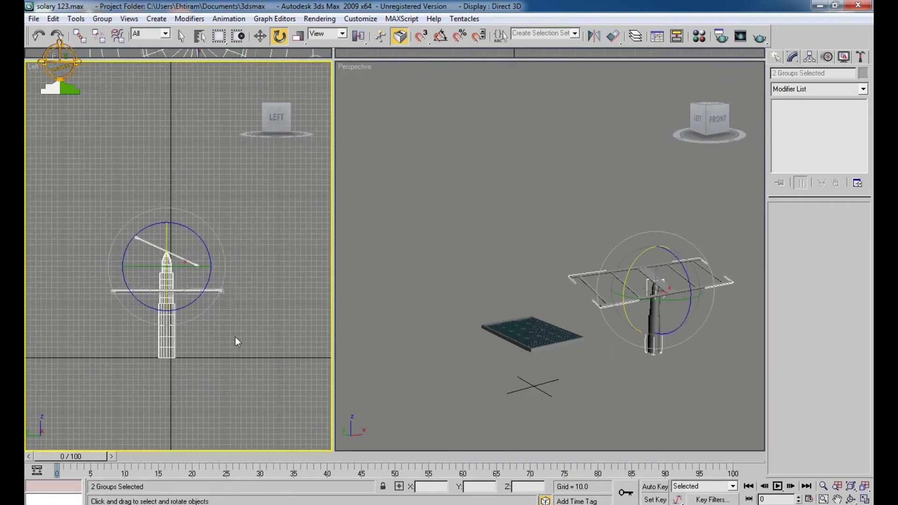
{"action": "scroll", "coordinate": [229, 338], "scroll_direction": "down", "scroll_amount": 2}
{"action": "key", "text": "w"}
{"action": "middle_click_drag", "start_coordinate": [212, 323], "coordinate": [209, 343]}
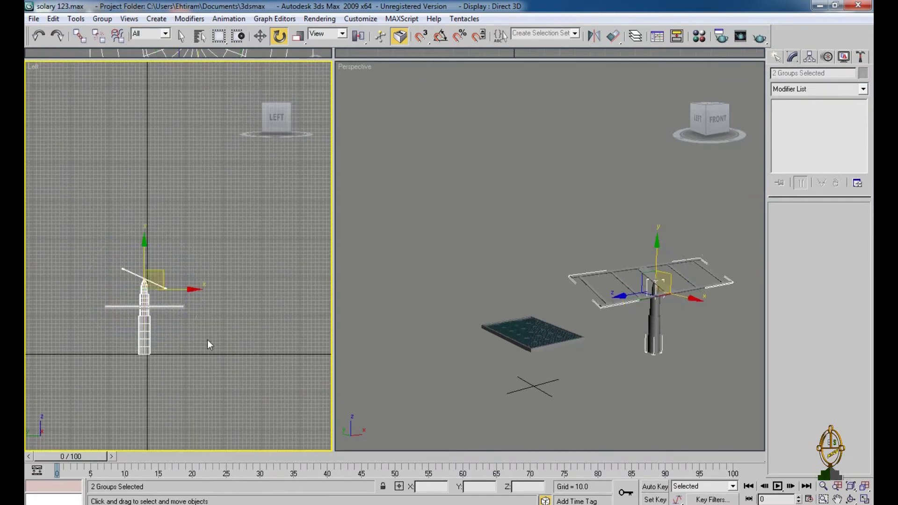
{"action": "left_click_drag", "start_coordinate": [187, 290], "coordinate": [265, 290]}
Select all of the solar panel's objects and combine them into one group, keeping the default name
{"action": "left_click_drag", "start_coordinate": [191, 292], "coordinate": [81, 337]}
{"action": "left_click", "coordinate": [101, 18]}
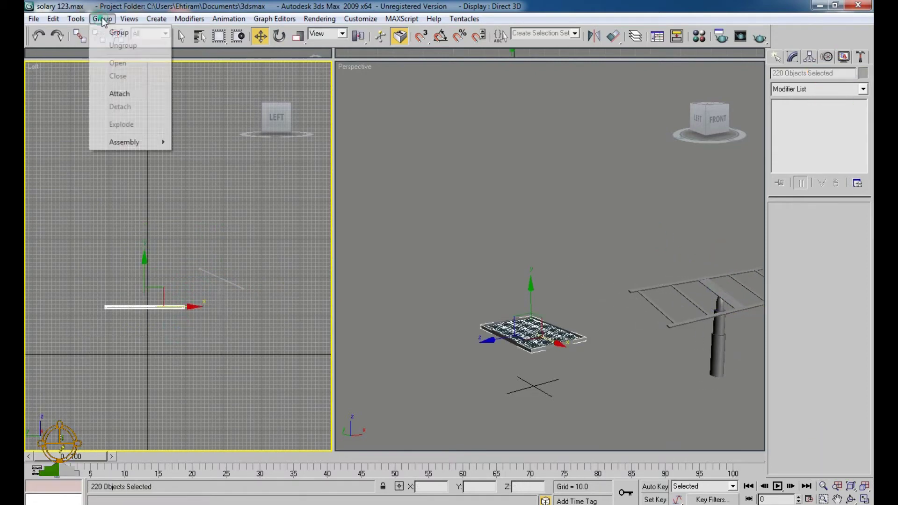
{"action": "left_click", "coordinate": [135, 32]}
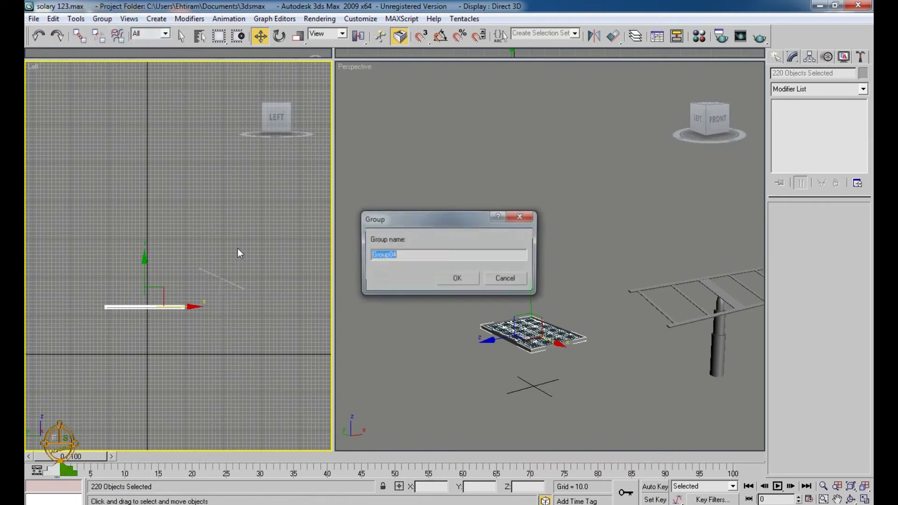
{"action": "left_click", "coordinate": [459, 281]}
Move the solar panel group up and across in the Left view so it lies above the tilted frame
{"action": "middle_click_drag", "start_coordinate": [195, 347], "coordinate": [196, 282]}
{"action": "scroll", "coordinate": [206, 373], "scroll_direction": "up", "scroll_amount": 5}
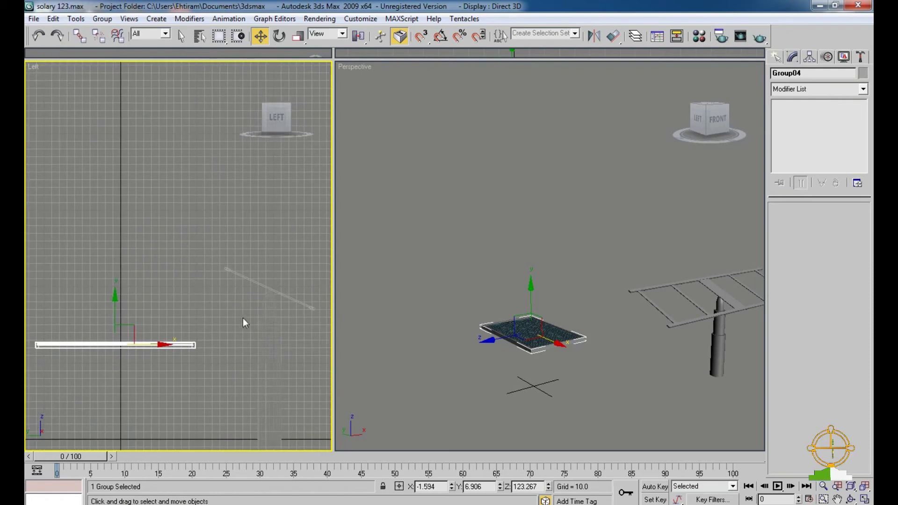
{"action": "middle_click_drag", "start_coordinate": [244, 321], "coordinate": [227, 313]}
{"action": "left_click_drag", "start_coordinate": [116, 321], "coordinate": [275, 238]}
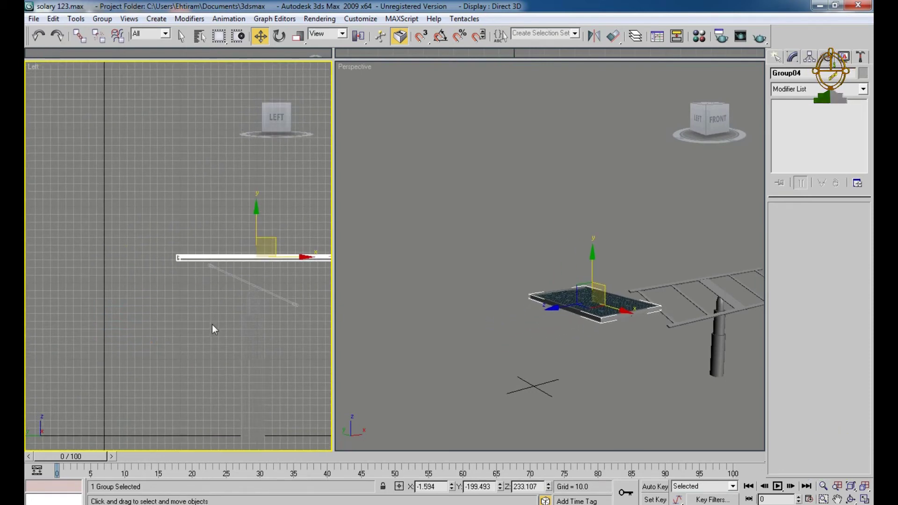
Rotate the solar panel group about 26° around X to match the frame's tilt and lower it close to the frame
{"action": "middle_click_drag", "start_coordinate": [211, 324], "coordinate": [136, 329]}
{"action": "scroll", "coordinate": [136, 329], "scroll_direction": "up", "scroll_amount": 2}
{"action": "middle_click_drag", "start_coordinate": [220, 310], "coordinate": [198, 369]}
{"action": "key", "text": "e"}
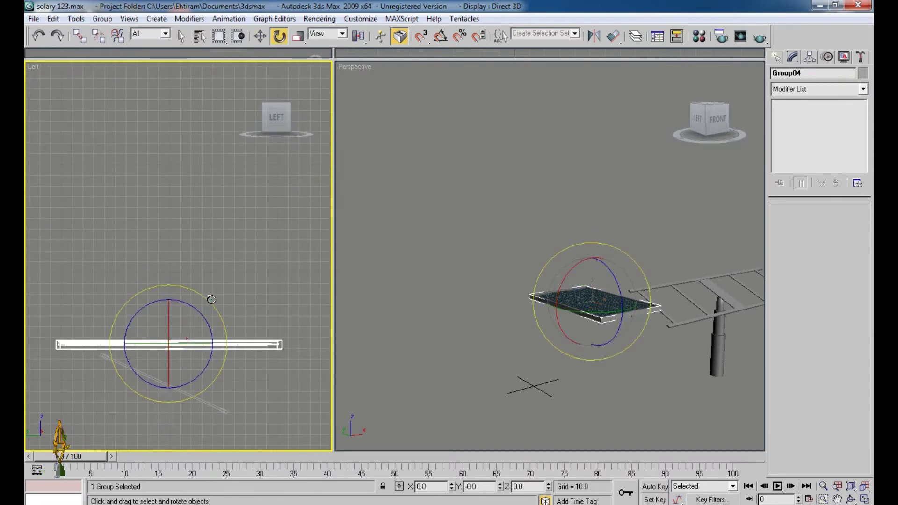
{"action": "left_click_drag", "start_coordinate": [211, 299], "coordinate": [193, 358]}
{"action": "key", "text": "w"}
{"action": "middle_click_drag", "start_coordinate": [261, 298], "coordinate": [249, 271]}
{"action": "scroll", "coordinate": [265, 271], "scroll_direction": "up", "scroll_amount": 3}
{"action": "scroll", "coordinate": [249, 271], "scroll_direction": "down", "scroll_amount": 3}
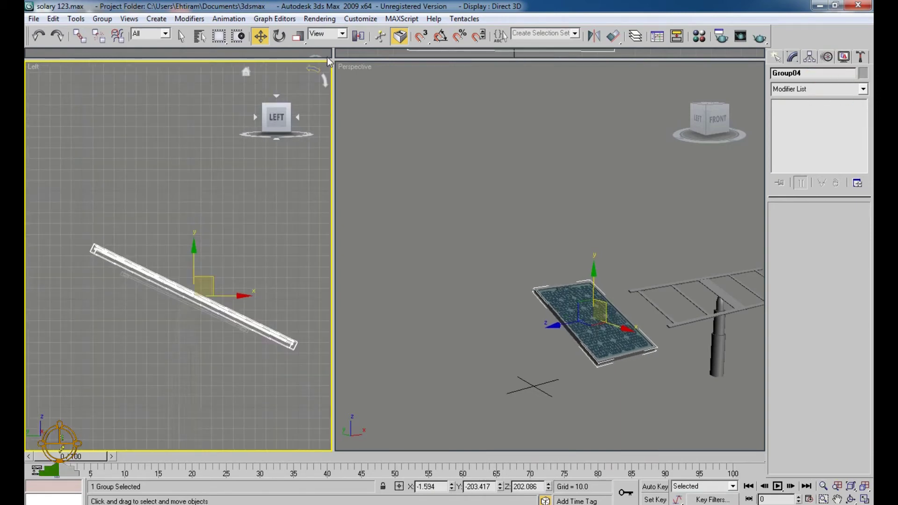
Fine-tune the panel's tilt by about -1.1° around X in an enlarged Left view and lower it slightly toward the frame
{"action": "left_click_drag", "start_coordinate": [332, 60], "coordinate": [556, 252]}
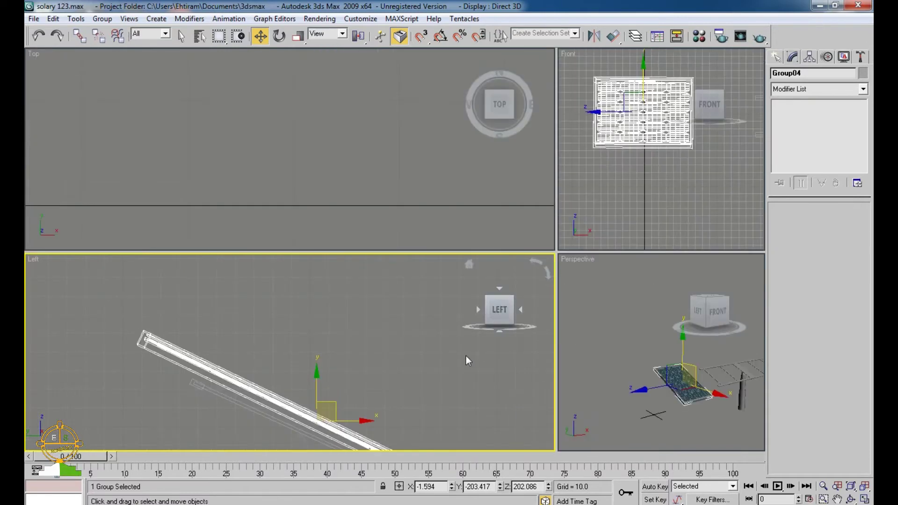
{"action": "middle_click_drag", "start_coordinate": [466, 355], "coordinate": [379, 310]}
{"action": "scroll", "coordinate": [367, 320], "scroll_direction": "up", "scroll_amount": 3}
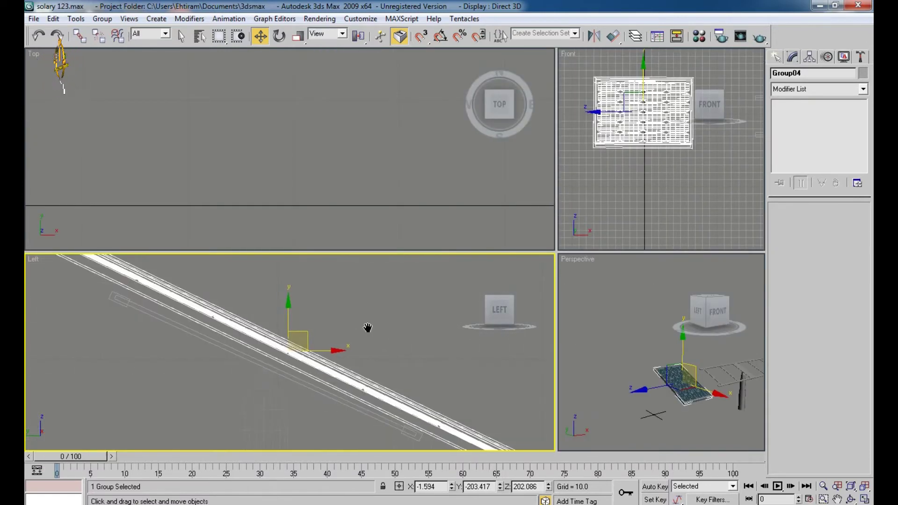
{"action": "key", "text": "e"}
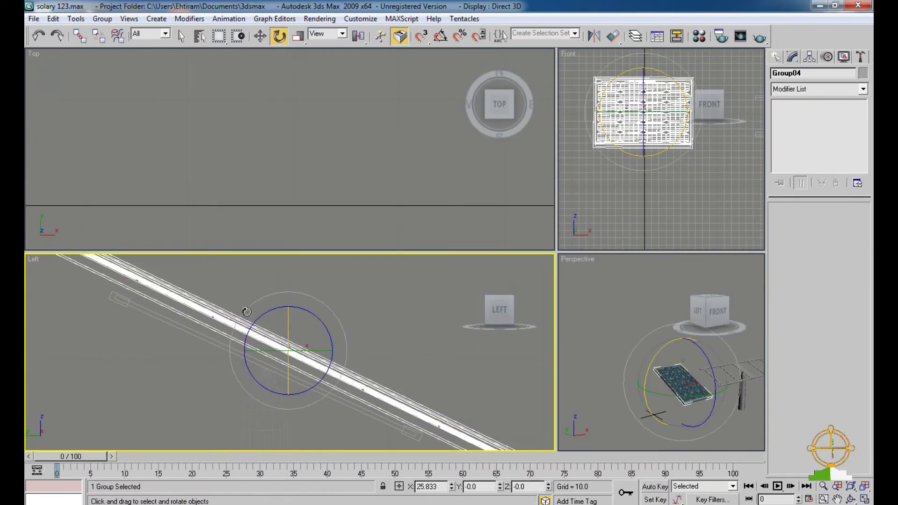
{"action": "left_click_drag", "start_coordinate": [249, 315], "coordinate": [250, 317]}
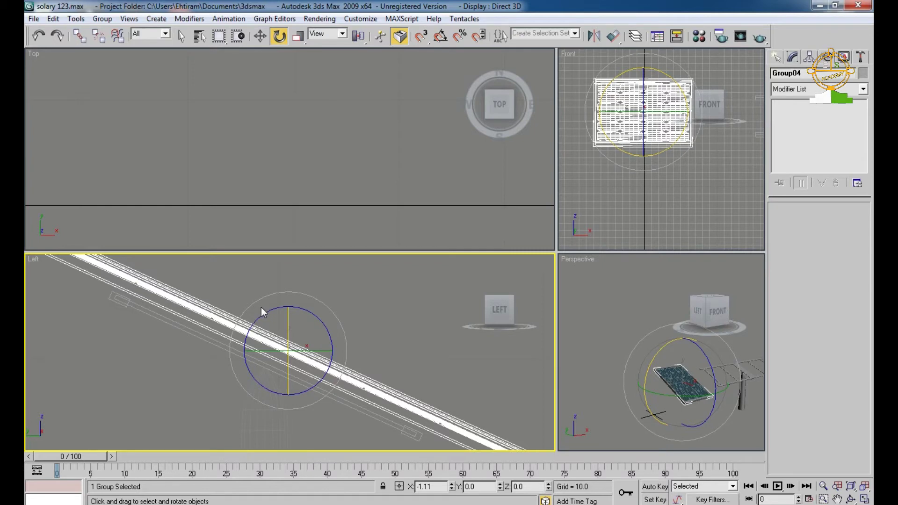
{"action": "key", "text": "w"}
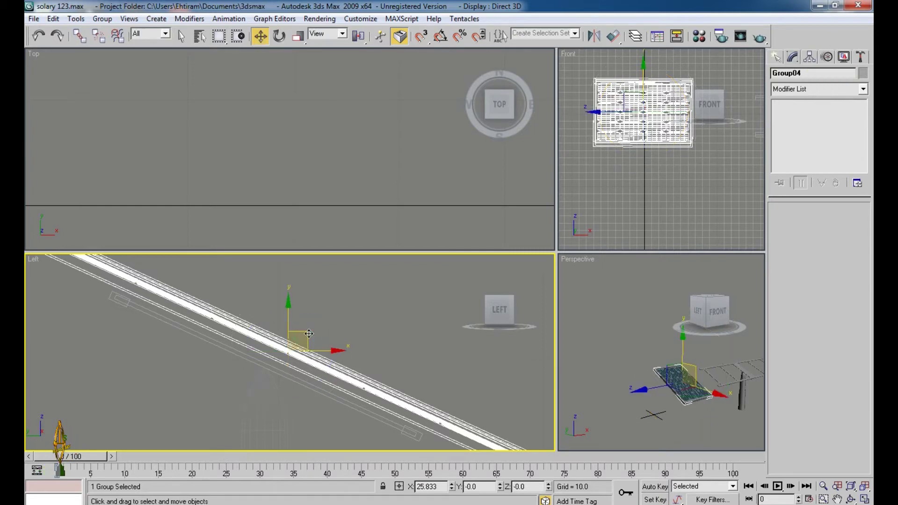
{"action": "left_click_drag", "start_coordinate": [309, 334], "coordinate": [309, 336]}
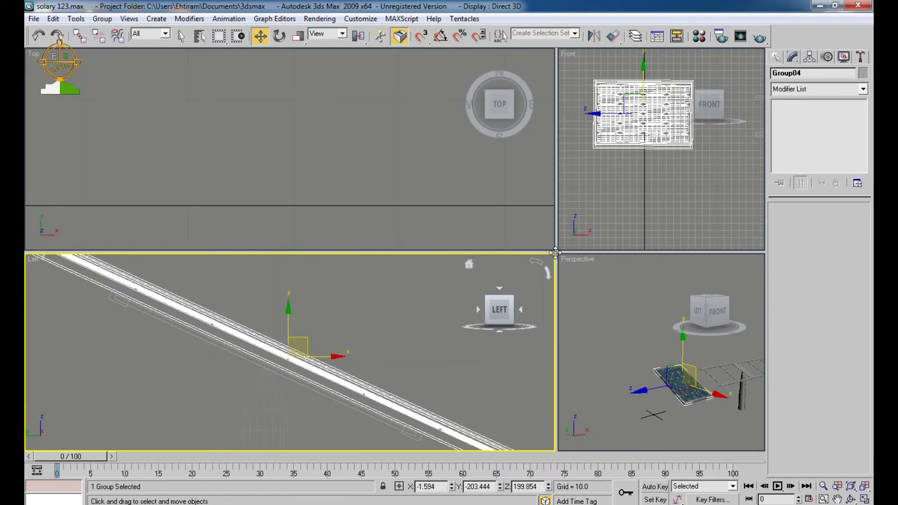
Move the solar panel along X in an enlarged Top view onto the near end of the frame, at about X 227.3
{"action": "left_click_drag", "start_coordinate": [555, 253], "coordinate": [537, 357]}
{"action": "scroll", "coordinate": [385, 276], "scroll_direction": "down", "scroll_amount": 8}
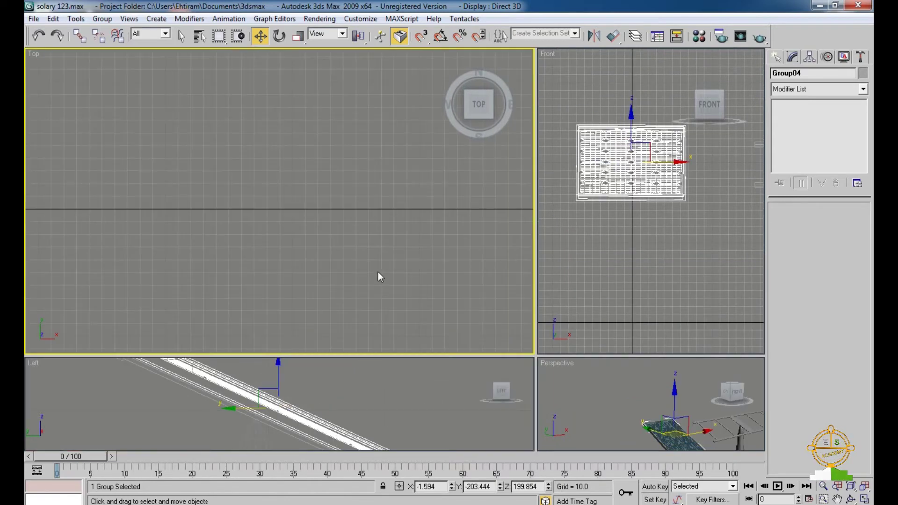
{"action": "scroll", "coordinate": [378, 271], "scroll_direction": "down", "scroll_amount": 4}
{"action": "middle_click_drag", "start_coordinate": [312, 301], "coordinate": [395, 183]}
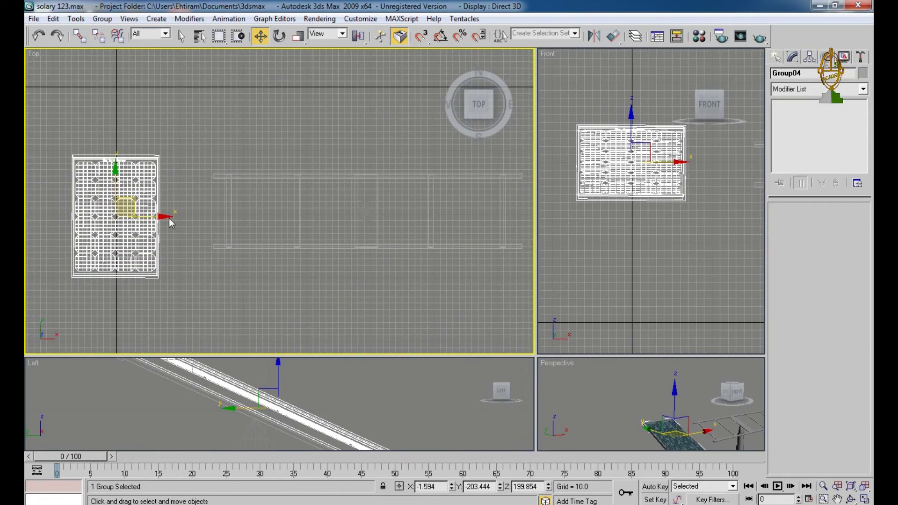
{"action": "left_click_drag", "start_coordinate": [169, 222], "coordinate": [307, 246]}
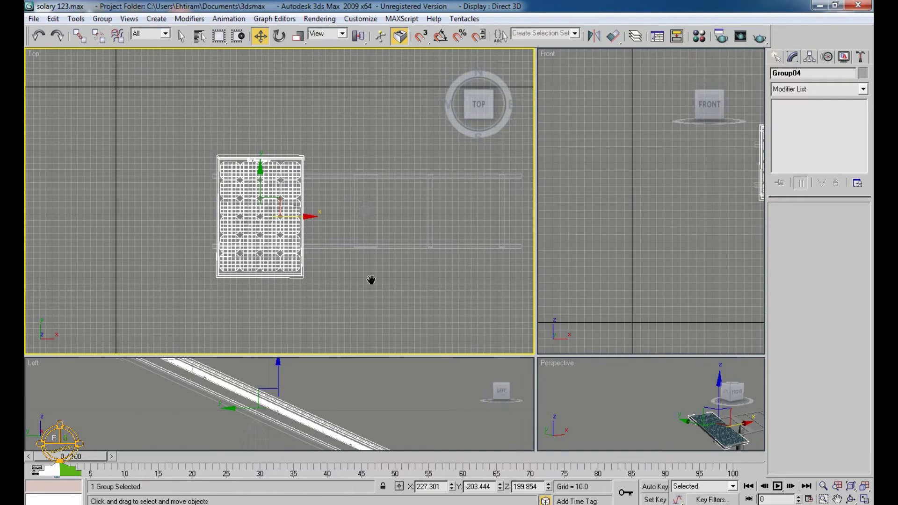
Clone the panel as one copy at the middle of the frame and move the original about 17.8 units closer to it
{"action": "middle_click_drag", "start_coordinate": [374, 276], "coordinate": [347, 288]}
{"action": "mouse_move", "coordinate": [268, 228]}
{"action": "left_mouse_down", "text": "shift"}
{"action": "mouse_move", "coordinate": [383, 239]}
{"action": "mouse_move", "coordinate": [374, 245]}
{"action": "left_mouse_up", "text": "shift"}
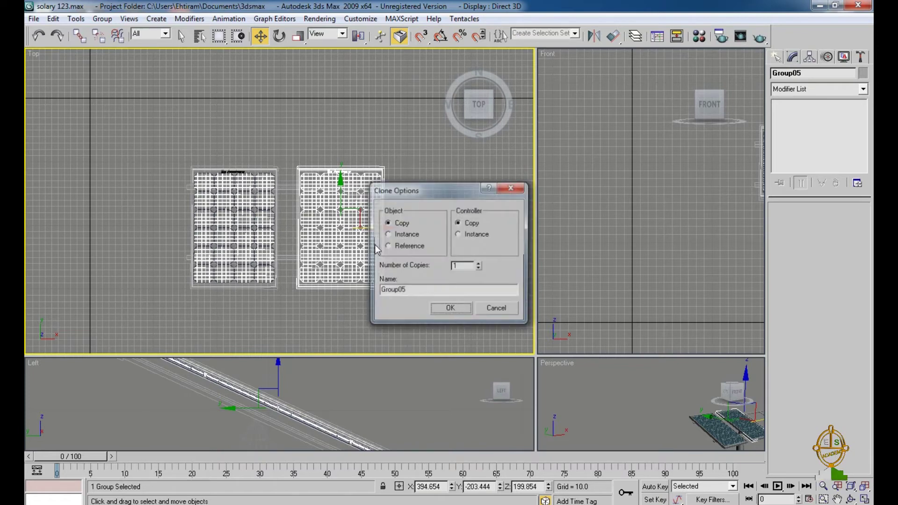
{"action": "left_click", "coordinate": [463, 309]}
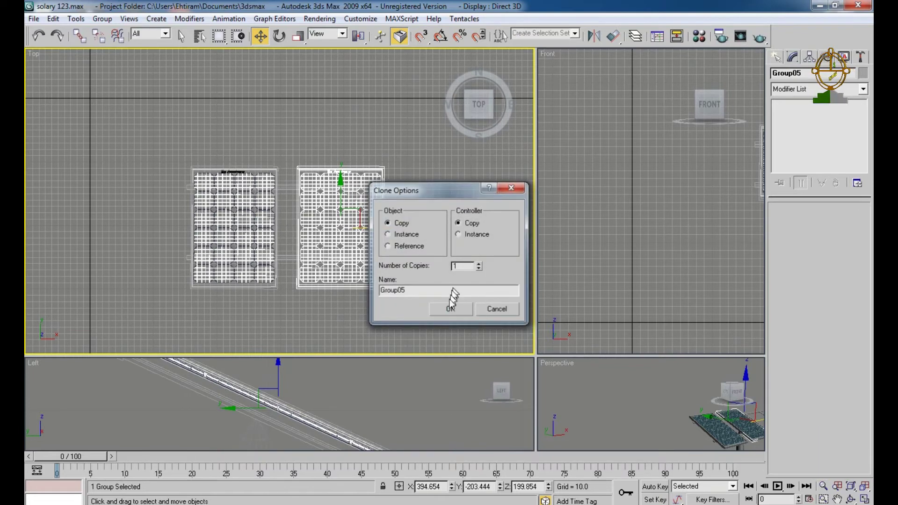
{"action": "left_click", "coordinate": [449, 308]}
{"action": "left_click", "coordinate": [213, 216]}
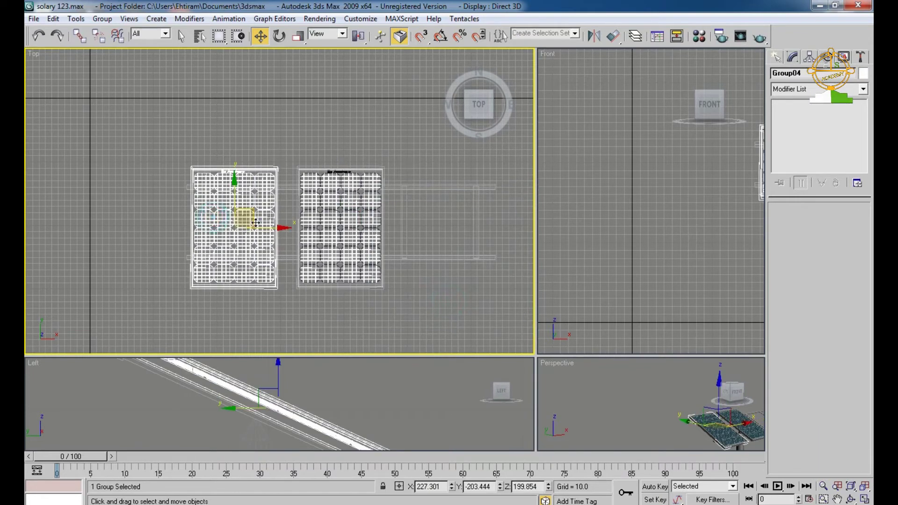
{"action": "left_click_drag", "start_coordinate": [262, 230], "coordinate": [273, 231]}
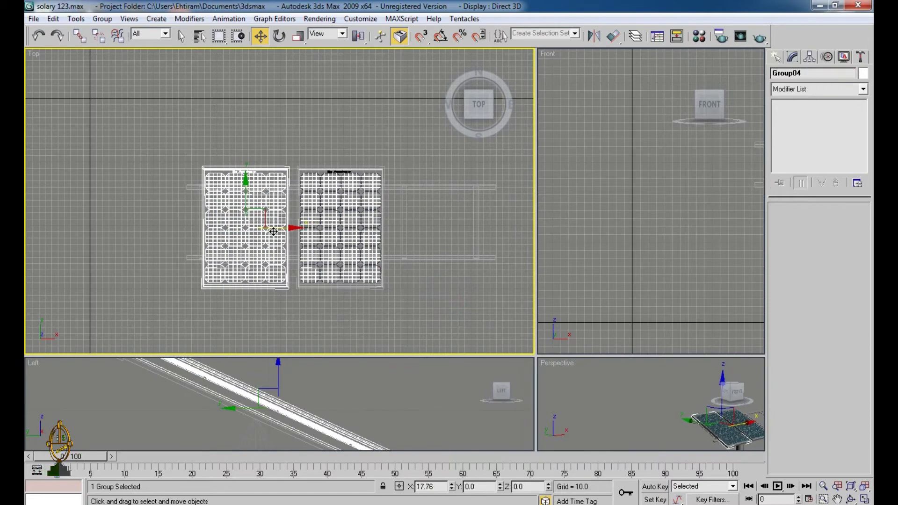
Clone the middle panel as one copy onto the frame's far end and shift the first panel to about X 240.5
{"action": "left_click", "coordinate": [380, 231]}
{"action": "left_click_drag", "start_coordinate": [381, 229], "coordinate": [477, 252], "text": "shift"}
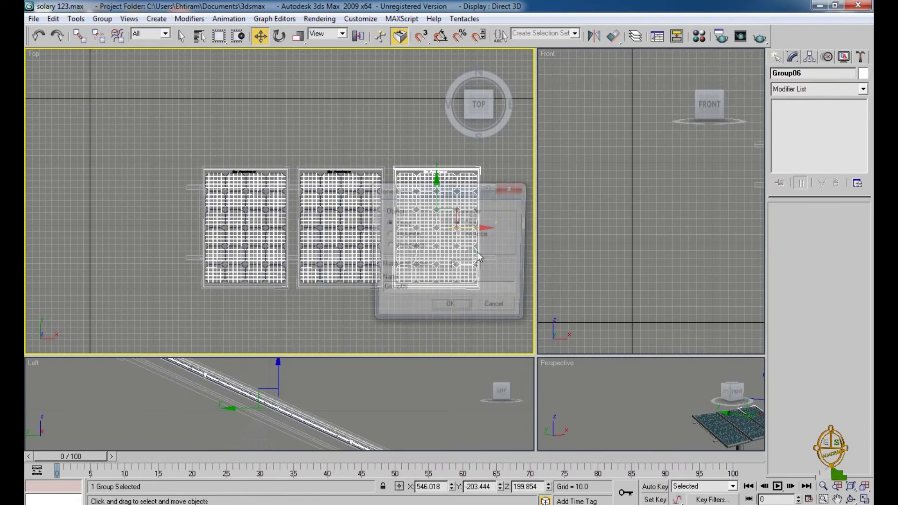
{"action": "left_click", "coordinate": [451, 309]}
{"action": "left_click", "coordinate": [244, 225]}
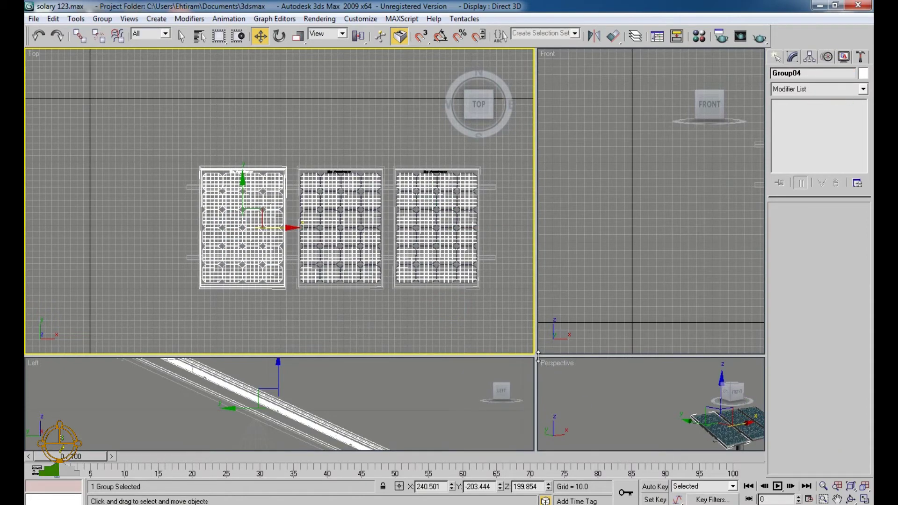
Enlarge the Perspective view, select the pole group, ungroup it, and clear the selection
{"action": "left_click_drag", "start_coordinate": [537, 356], "coordinate": [92, 95]}
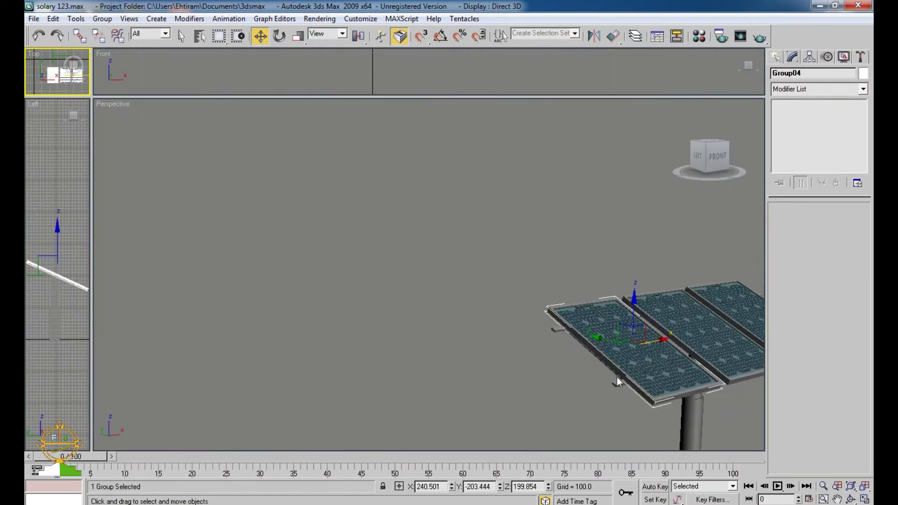
{"action": "middle_click_drag", "start_coordinate": [616, 377], "coordinate": [492, 288]}
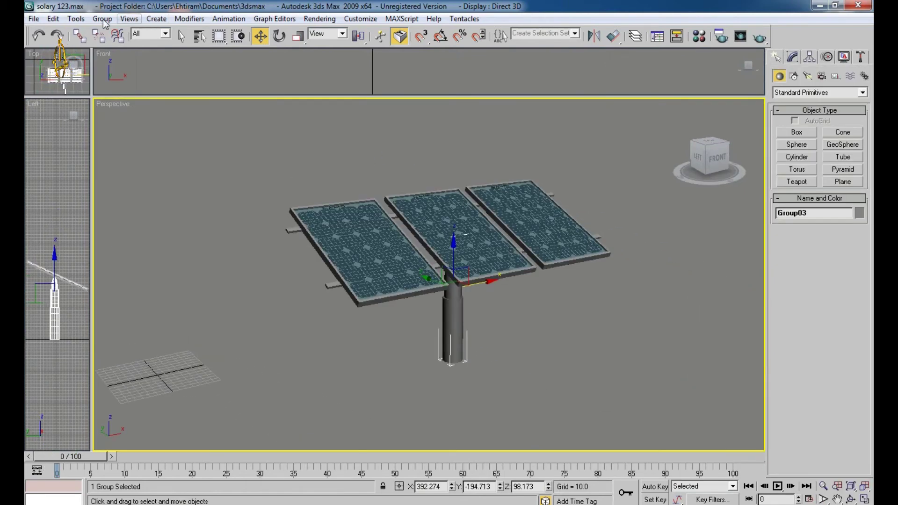
{"action": "left_click", "coordinate": [103, 19]}
{"action": "left_click", "coordinate": [120, 46]}
{"action": "left_click", "coordinate": [569, 368]}
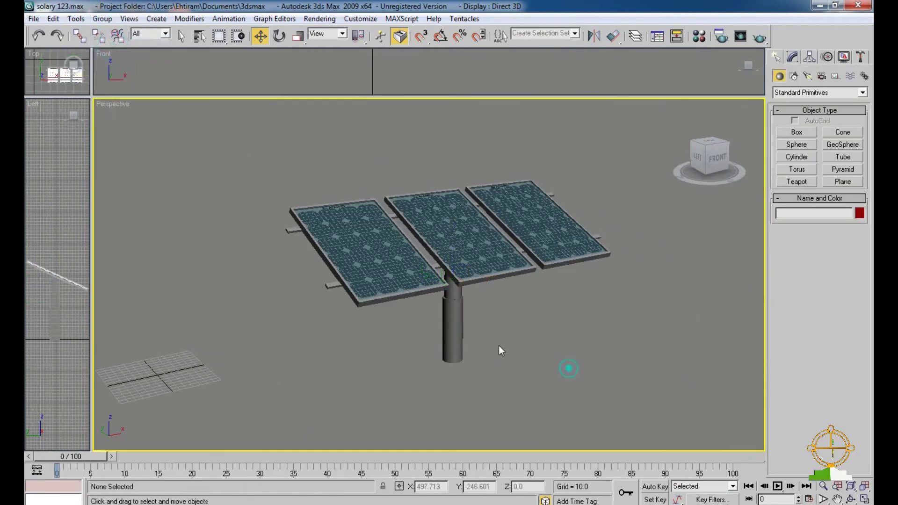
Set the pole's lowest cylinder height to 143.711, move the cylinder down to lengthen the pole, and deselect it
{"action": "left_click", "coordinate": [453, 330]}
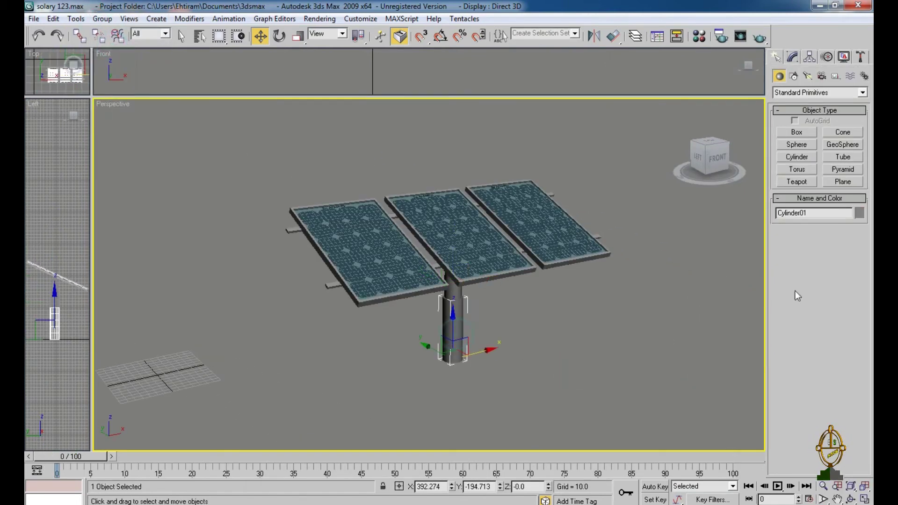
{"action": "left_click", "coordinate": [793, 57]}
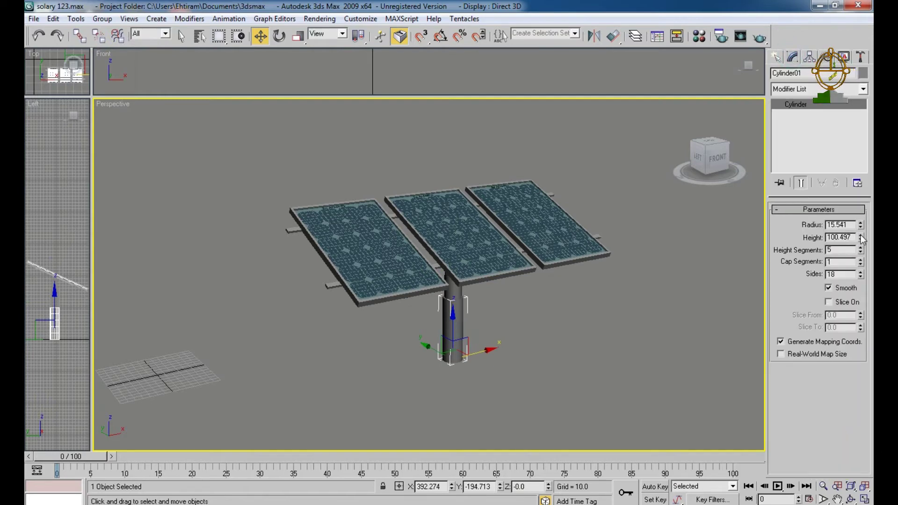
{"action": "left_click_drag", "start_coordinate": [861, 238], "coordinate": [864, 211]}
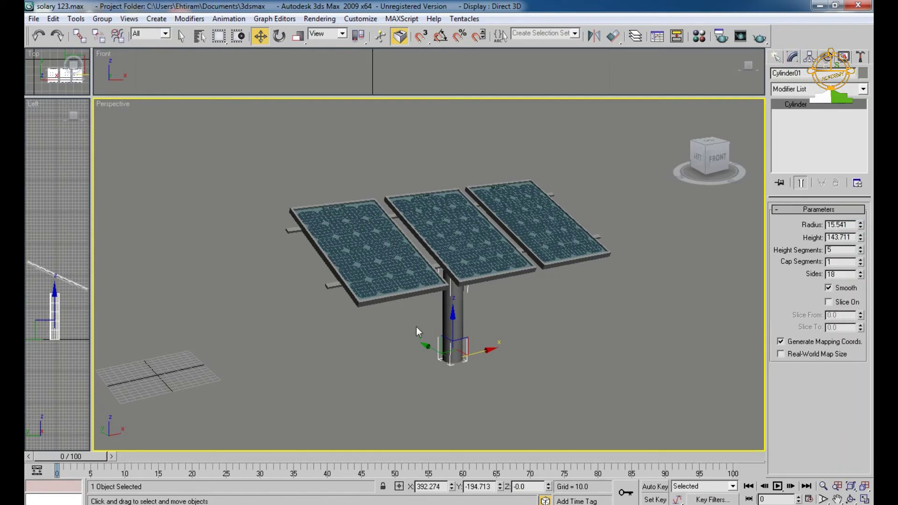
{"action": "left_click_drag", "start_coordinate": [461, 312], "coordinate": [467, 333]}
{"action": "left_click", "coordinate": [563, 329]}
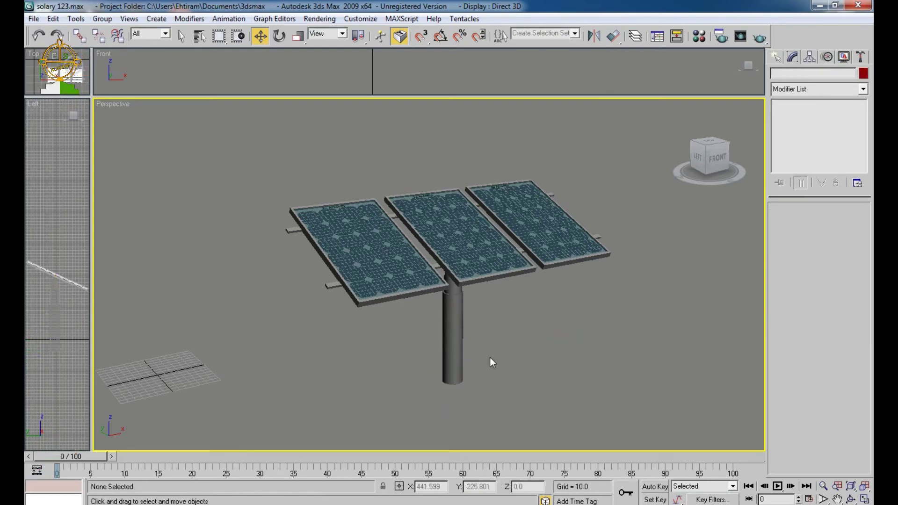
Render the Perspective view from a slightly higher angle to check the three-panel array, and close the render
{"action": "middle_click_drag", "start_coordinate": [489, 358], "coordinate": [461, 337], "text": "alt"}
{"action": "key", "text": "shift+q"}
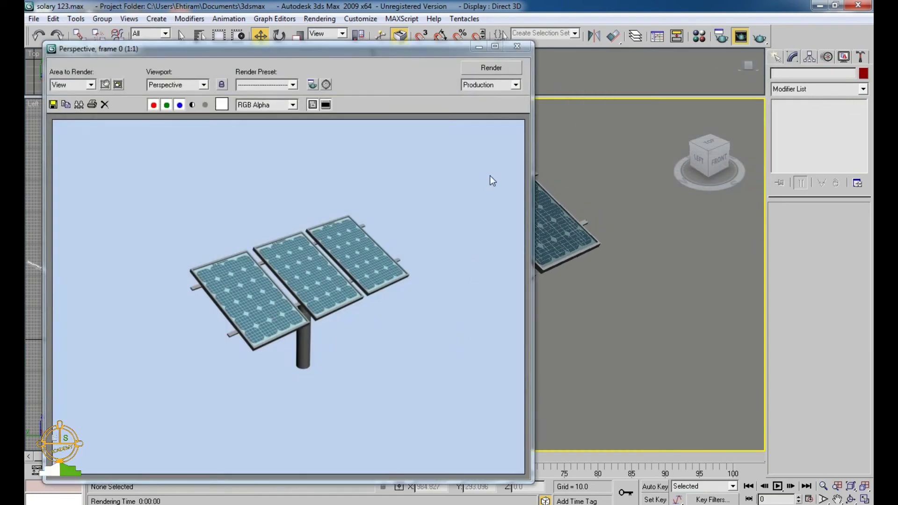
{"action": "left_click", "coordinate": [516, 47]}
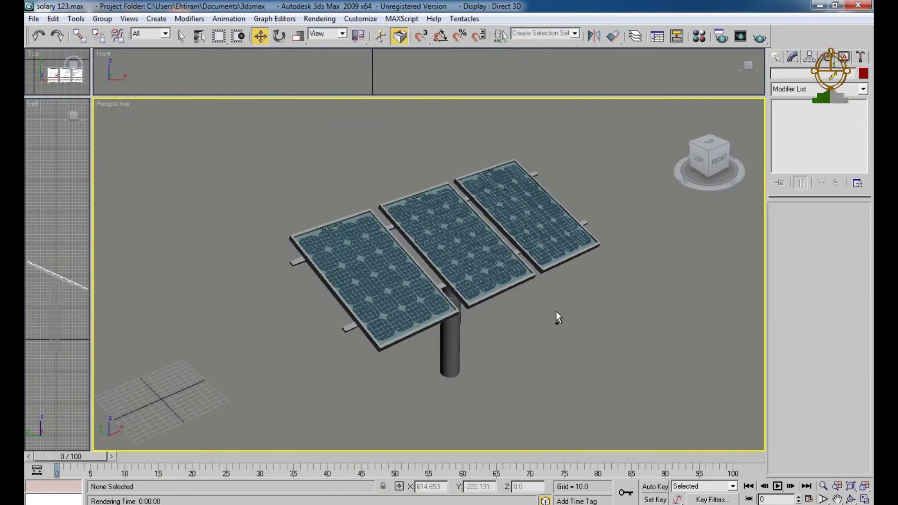
Create a ground plane about 3090 long and 4953 wide around the panels in an enlarged Top view
{"action": "left_click_drag", "start_coordinate": [92, 97], "coordinate": [717, 405]}
{"action": "scroll", "coordinate": [501, 299], "scroll_direction": "down", "scroll_amount": 4}
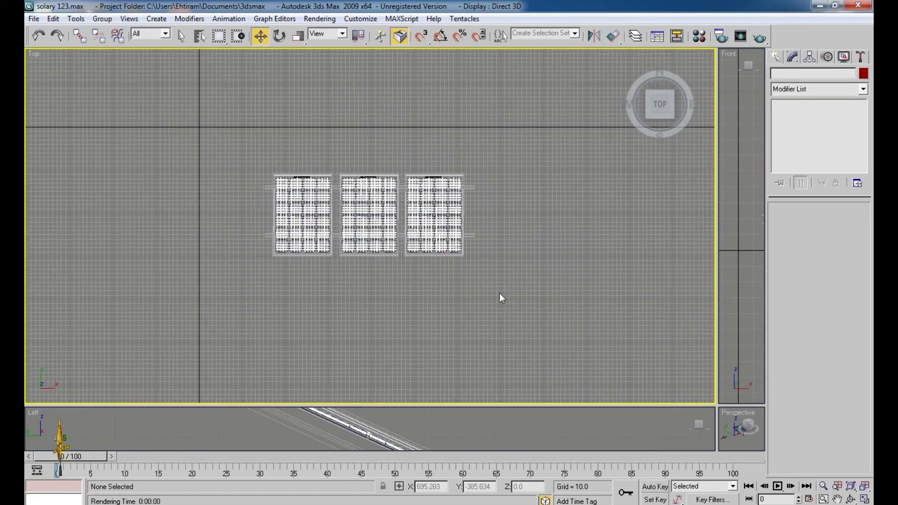
{"action": "left_click", "coordinate": [775, 58]}
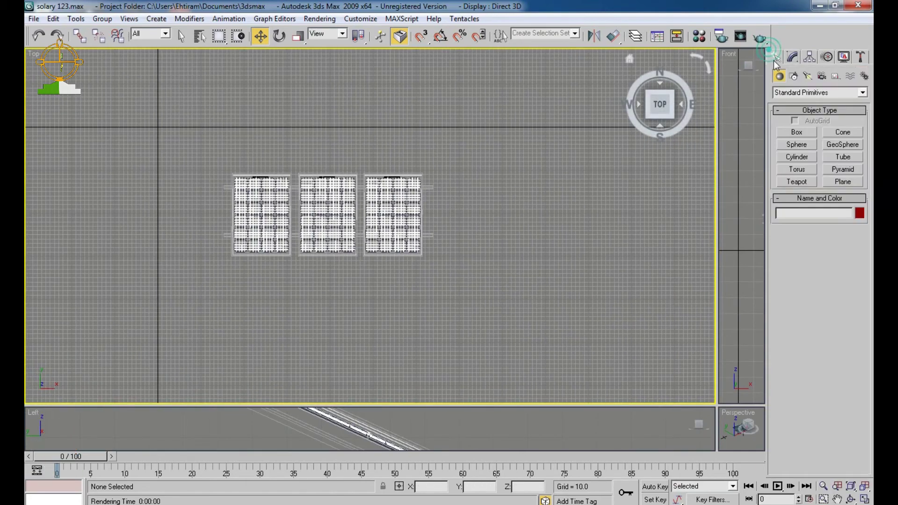
{"action": "left_click", "coordinate": [850, 182]}
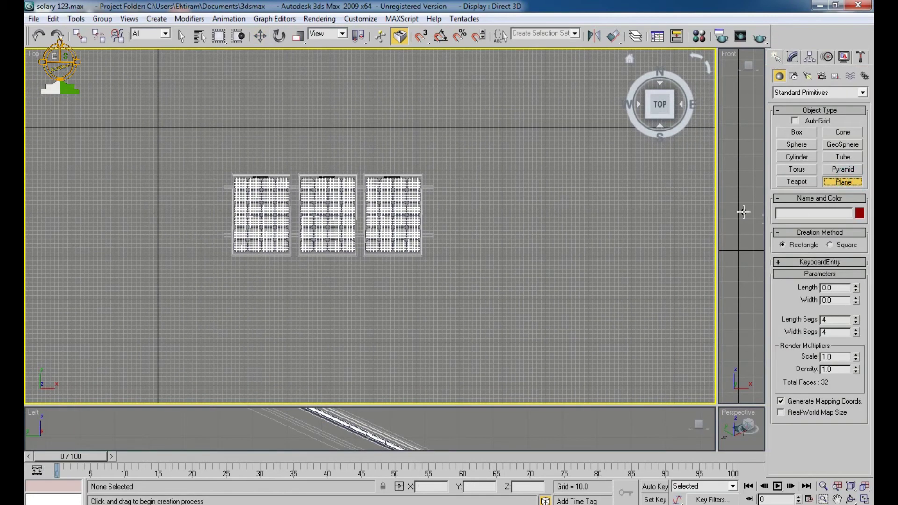
{"action": "scroll", "coordinate": [501, 266], "scroll_direction": "down", "scroll_amount": 2}
{"action": "scroll", "coordinate": [500, 267], "scroll_direction": "down", "scroll_amount": 3}
{"action": "middle_click_drag", "start_coordinate": [507, 258], "coordinate": [379, 286]}
{"action": "middle_click_drag", "start_coordinate": [288, 206], "coordinate": [291, 204]}
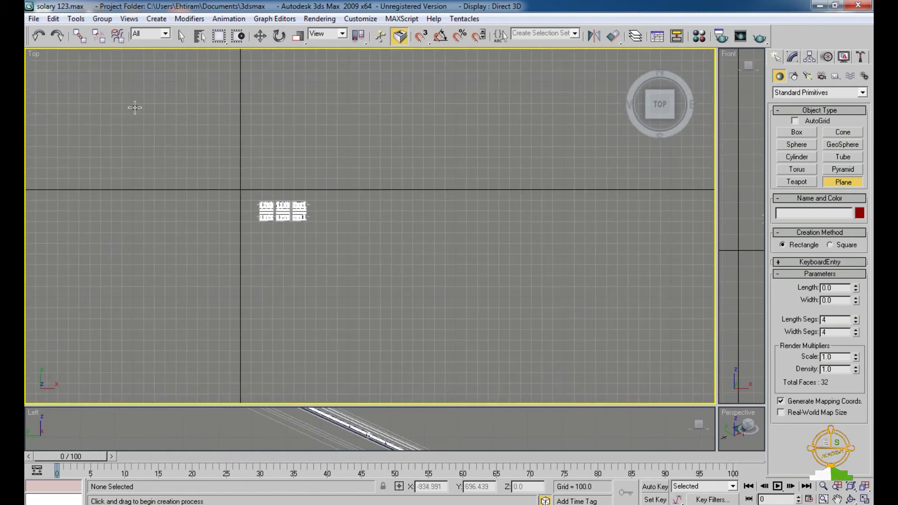
{"action": "left_click_drag", "start_coordinate": [46, 60], "coordinate": [578, 390]}
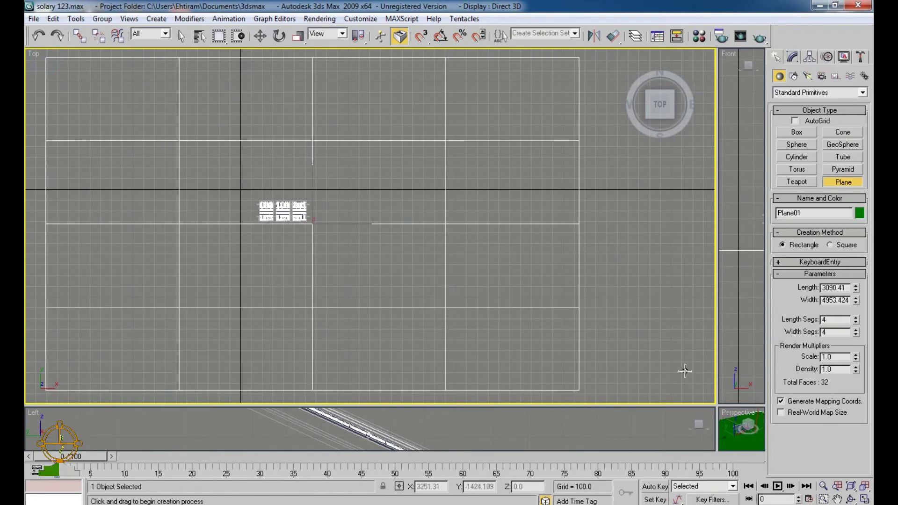
Enlarge the Perspective view, render it to check the panels above the green ground plane, and close the render
{"action": "left_click_drag", "start_coordinate": [718, 405], "coordinate": [85, 97]}
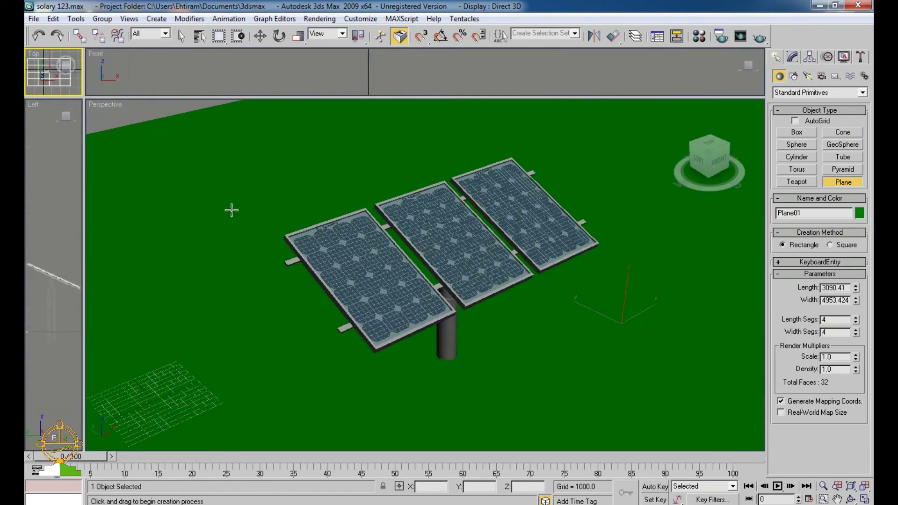
{"action": "middle_click_drag", "start_coordinate": [348, 299], "coordinate": [351, 313]}
{"action": "mouse_move", "coordinate": [487, 346]}
{"action": "middle_mouse_down"}
{"action": "mouse_move", "coordinate": [473, 319]}
{"action": "mouse_move", "coordinate": [487, 351]}
{"action": "middle_mouse_up"}
{"action": "key", "text": "shift+q"}
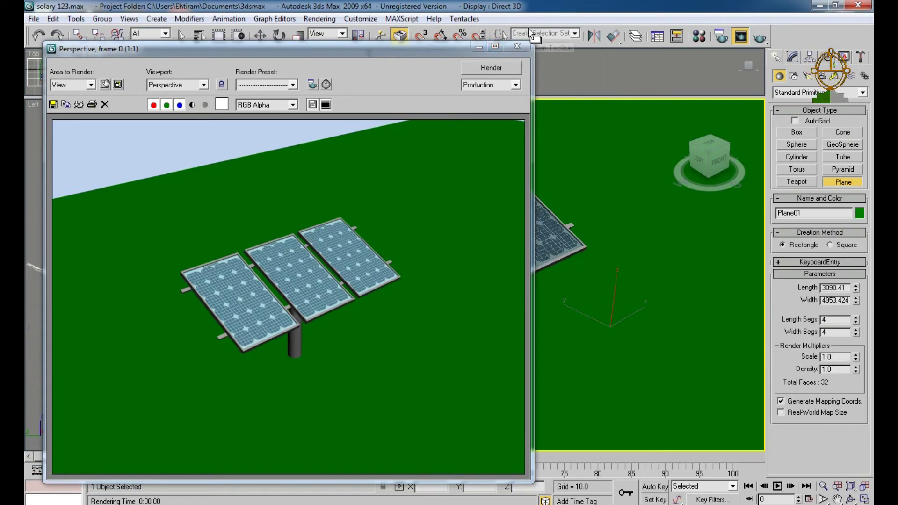
{"action": "left_click", "coordinate": [517, 46]}
Lower the ground plane to about Z -39.3, render the Perspective view from a higher angle, and close the render
{"action": "middle_click_drag", "start_coordinate": [521, 368], "coordinate": [491, 307]}
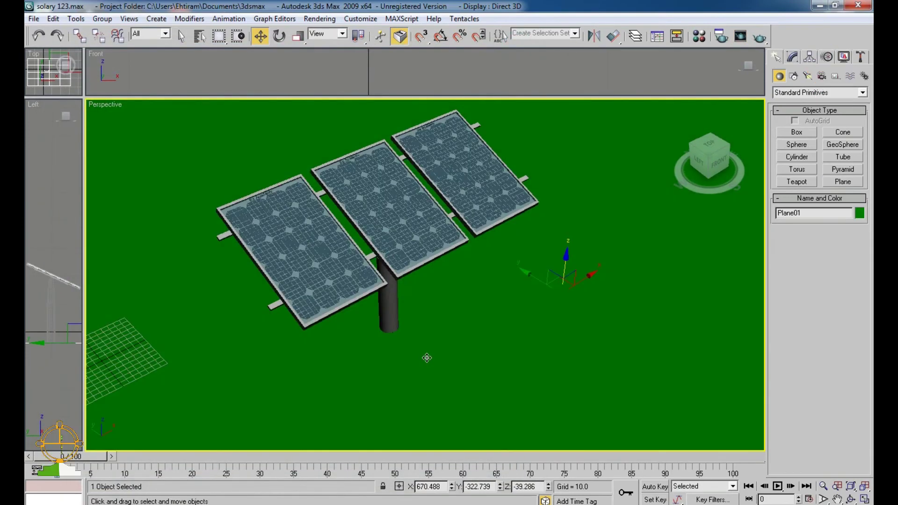
{"action": "middle_click_drag", "start_coordinate": [425, 357], "coordinate": [446, 342], "text": "alt"}
{"action": "middle_click_drag", "start_coordinate": [447, 342], "coordinate": [445, 370]}
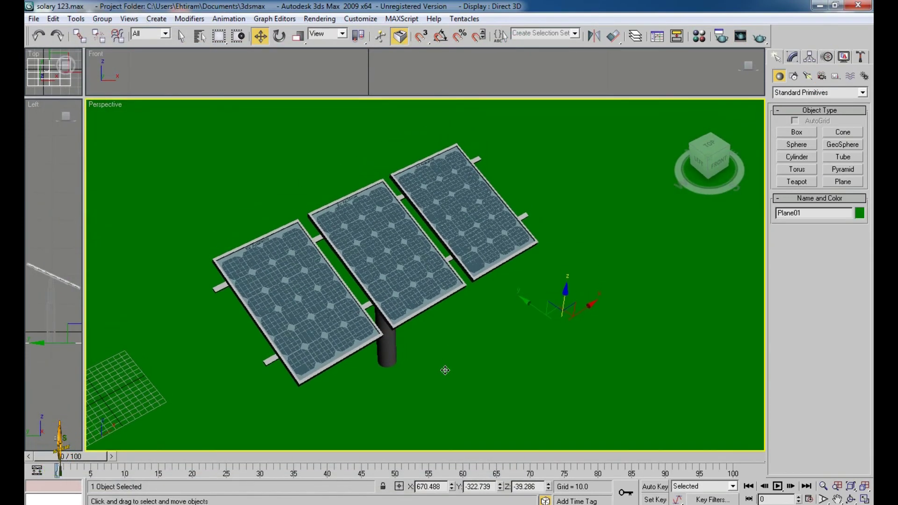
{"action": "key", "text": "shift+q"}
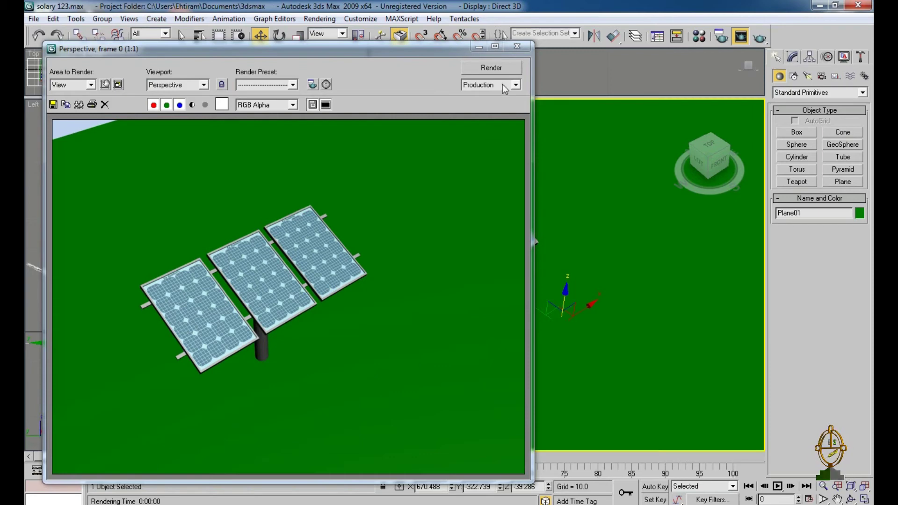
{"action": "left_click", "coordinate": [523, 46]}
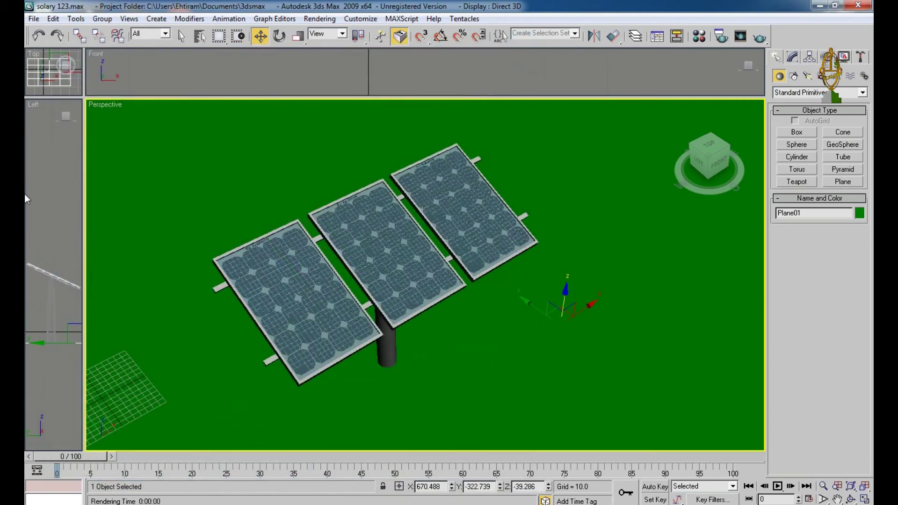
Enlarge the Top view, select the frame group behind the three panels, and ungroup it
{"action": "left_click_drag", "start_coordinate": [86, 97], "coordinate": [566, 189]}
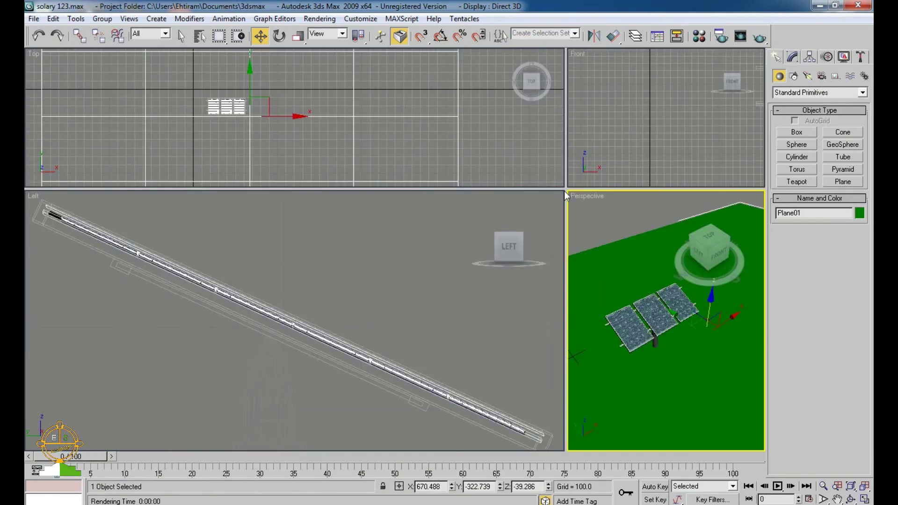
{"action": "left_click_drag", "start_coordinate": [566, 191], "coordinate": [642, 381]}
{"action": "scroll", "coordinate": [315, 248], "scroll_direction": "up", "scroll_amount": 5}
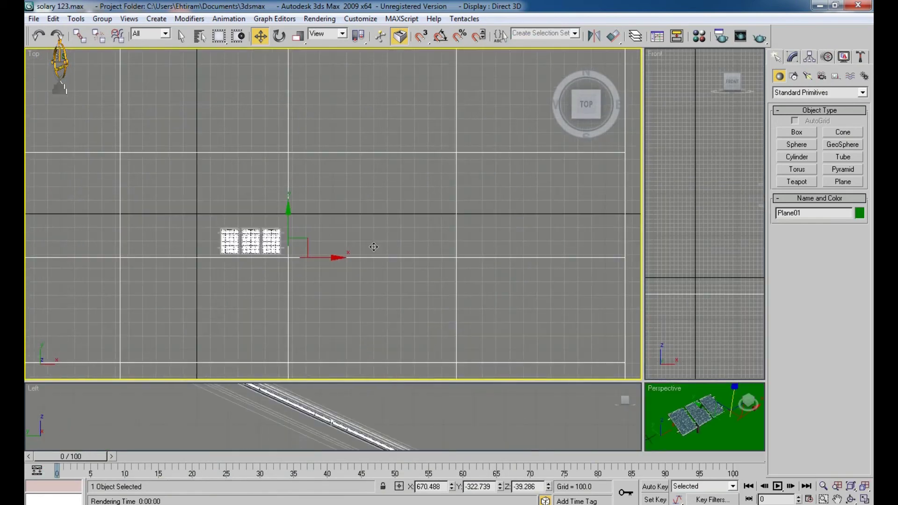
{"action": "middle_click_drag", "start_coordinate": [314, 248], "coordinate": [440, 208]}
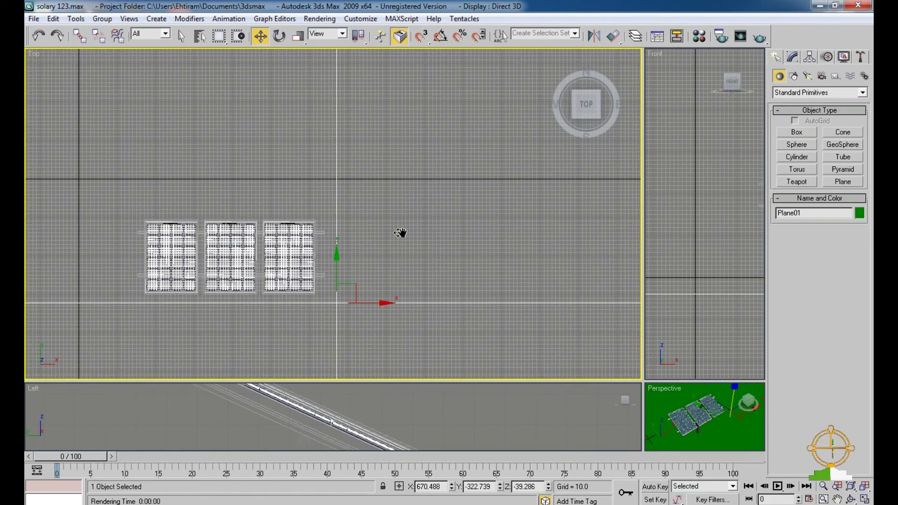
{"action": "scroll", "coordinate": [401, 232], "scroll_direction": "up", "scroll_amount": 2}
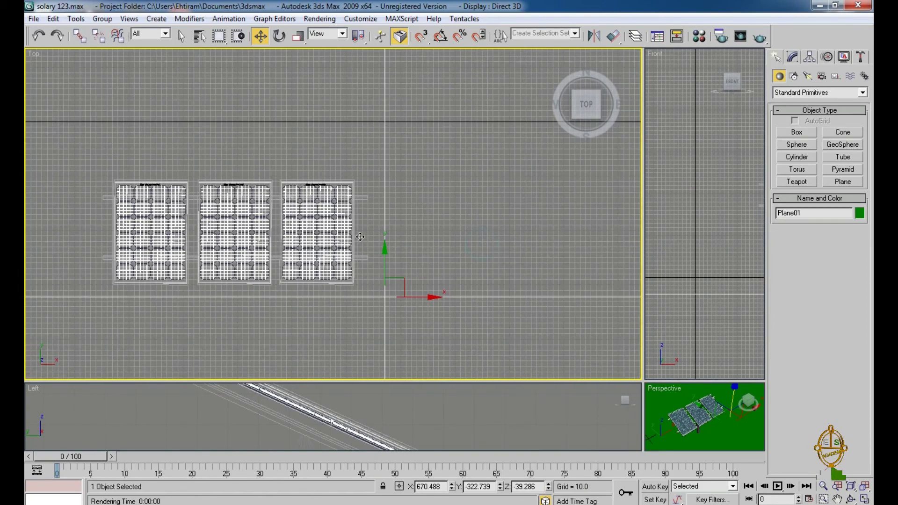
{"action": "left_click", "coordinate": [364, 198]}
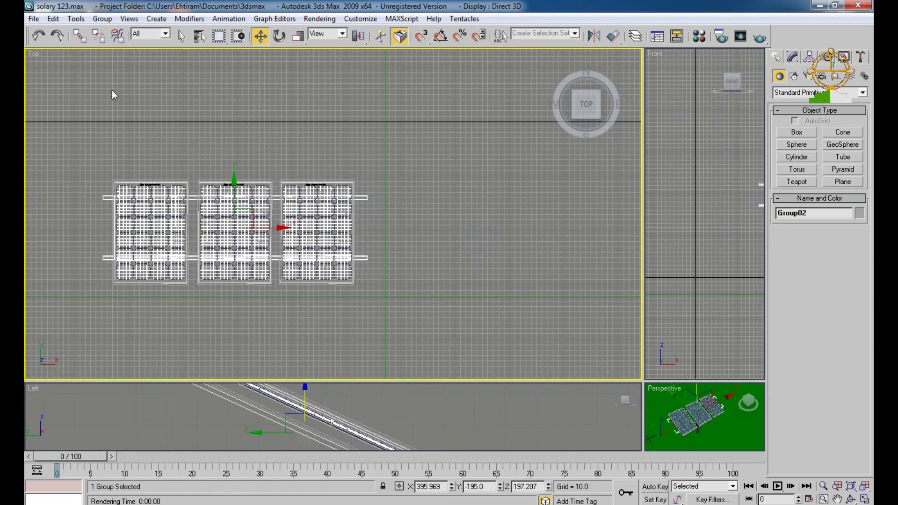
{"action": "left_click", "coordinate": [104, 19]}
{"action": "left_click", "coordinate": [119, 48]}
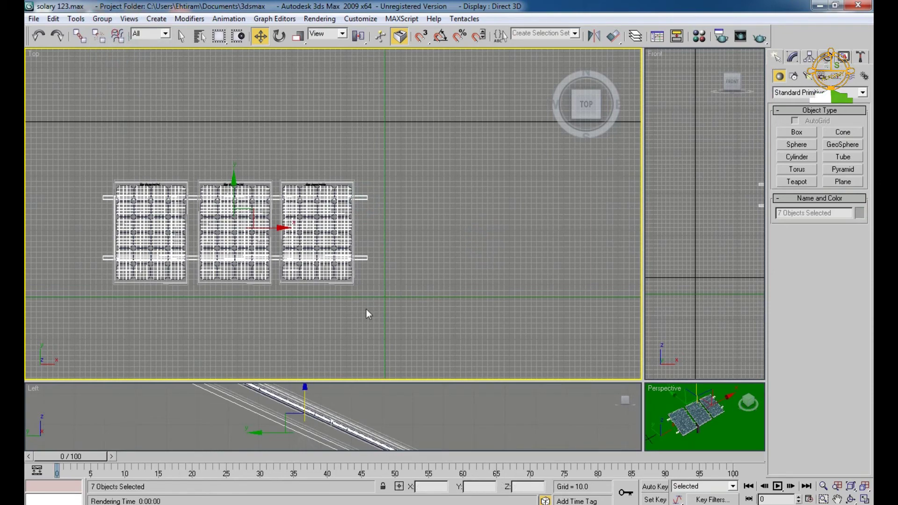
Shorten the rail near the panels' raised edge to a width of about 456.7 and shift it to about X 393.7
{"action": "left_click", "coordinate": [367, 201]}
{"action": "scroll", "coordinate": [360, 207], "scroll_direction": "up", "scroll_amount": 4}
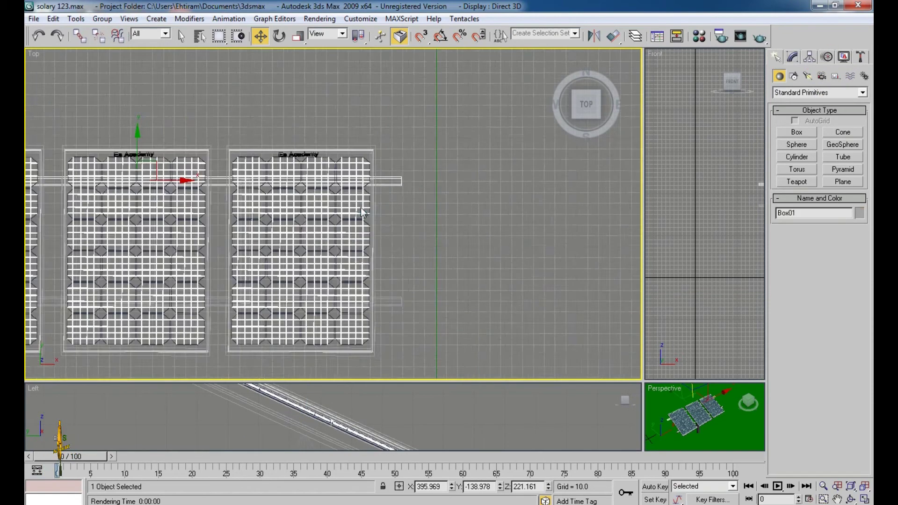
{"action": "scroll", "coordinate": [361, 206], "scroll_direction": "up", "scroll_amount": 2}
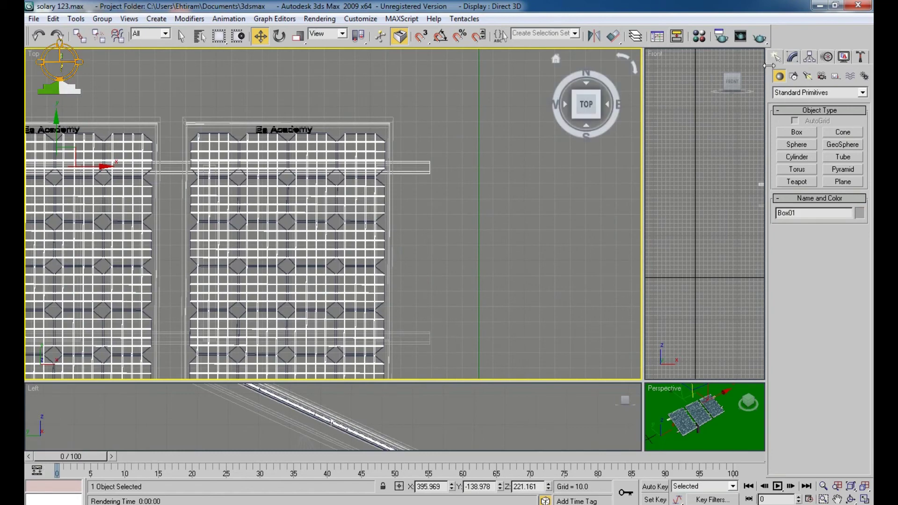
{"action": "left_click", "coordinate": [792, 58]}
{"action": "scroll", "coordinate": [517, 242], "scroll_direction": "down", "scroll_amount": 4}
{"action": "middle_click_drag", "start_coordinate": [582, 244], "coordinate": [670, 244]}
{"action": "left_click_drag", "start_coordinate": [856, 241], "coordinate": [855, 241]}
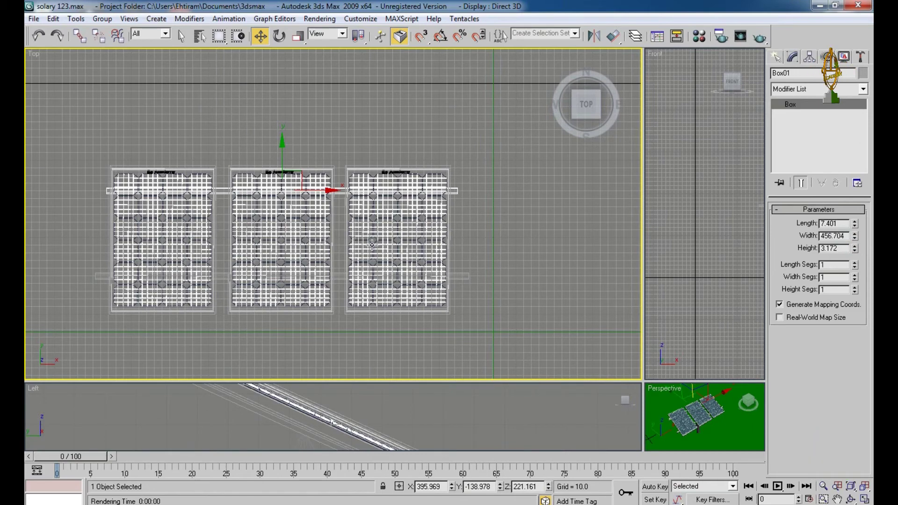
{"action": "middle_click_drag", "start_coordinate": [369, 249], "coordinate": [376, 280]}
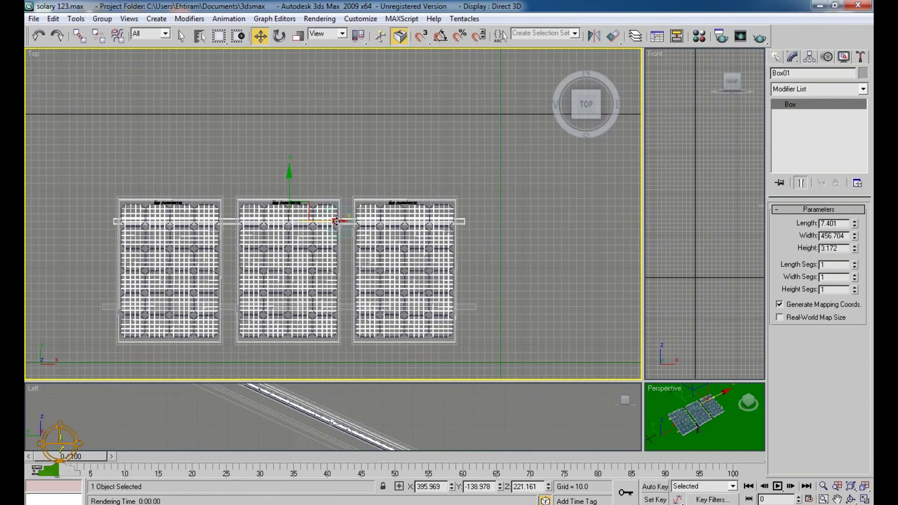
{"action": "left_click_drag", "start_coordinate": [336, 221], "coordinate": [335, 221]}
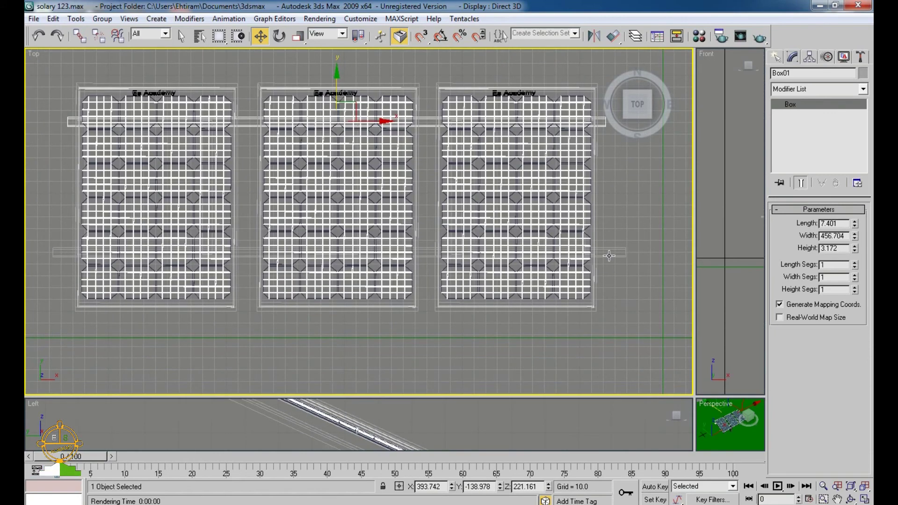
Shorten the rail near the panels' low edge to a width of about 457.4 and shift it to X 393.5
{"action": "left_click", "coordinate": [609, 255]}
{"action": "middle_click_drag", "start_coordinate": [590, 233], "coordinate": [580, 277]}
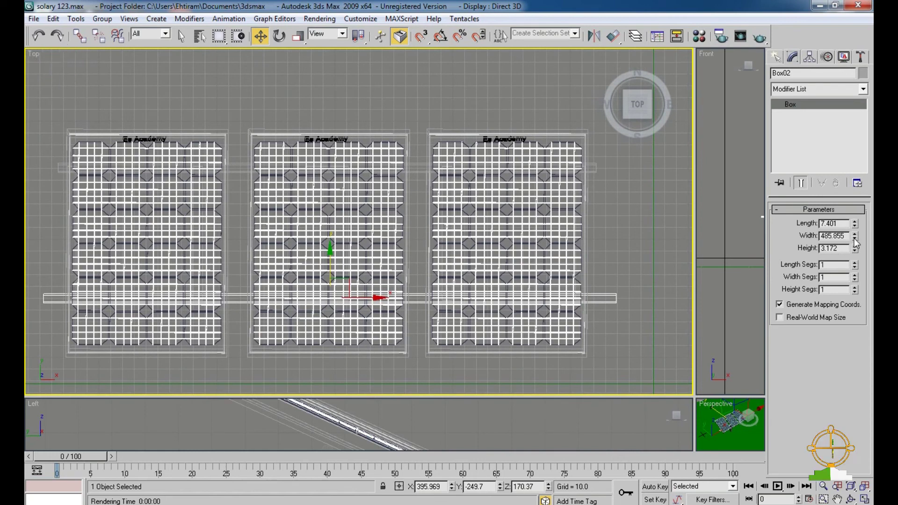
{"action": "left_click_drag", "start_coordinate": [855, 235], "coordinate": [855, 248]}
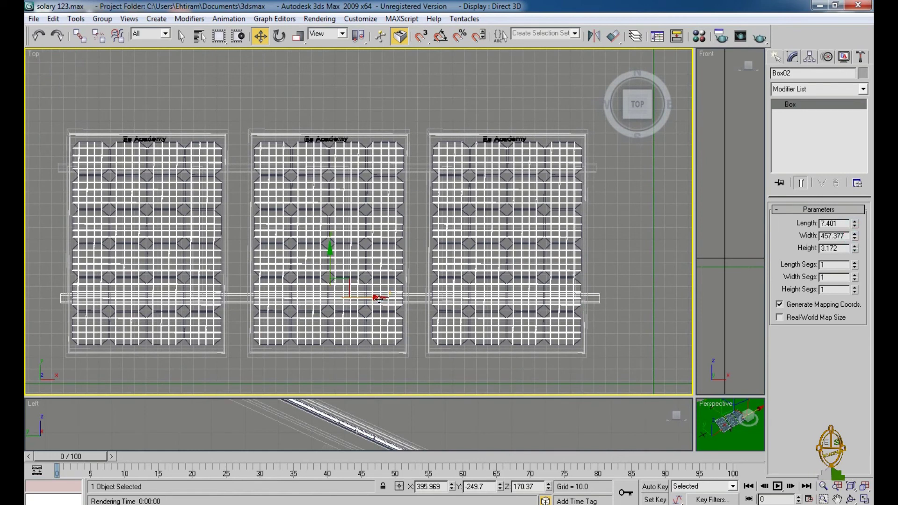
{"action": "left_click_drag", "start_coordinate": [377, 299], "coordinate": [374, 297]}
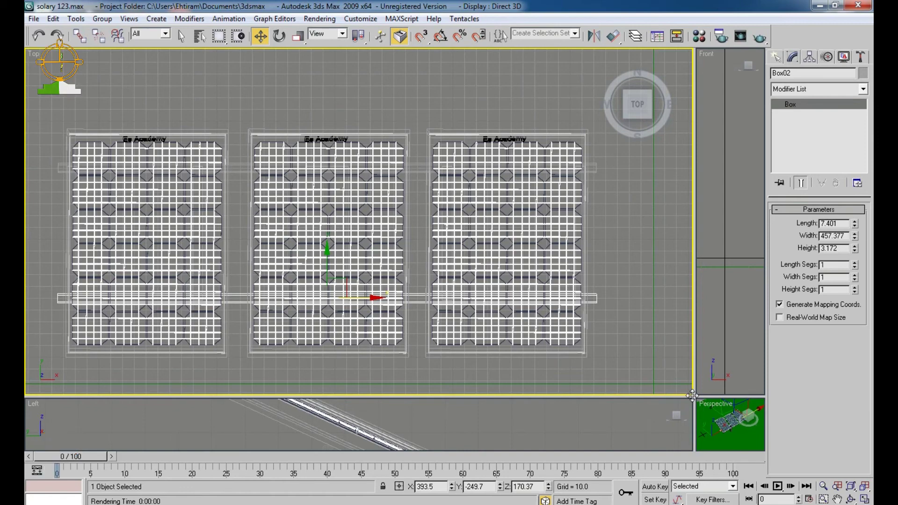
Enlarge the Perspective view, select the ground plane, render the view to check the shortened rails, and close the render
{"action": "left_click_drag", "start_coordinate": [694, 397], "coordinate": [64, 110]}
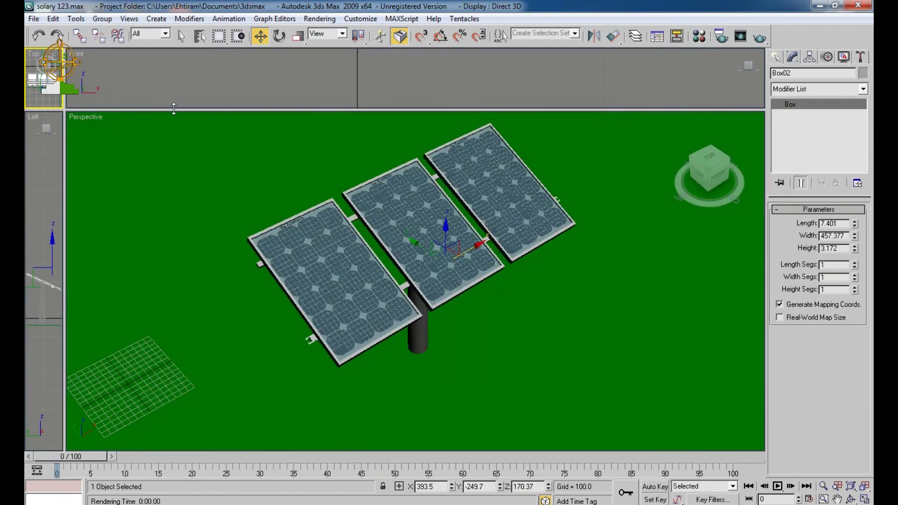
{"action": "left_click", "coordinate": [485, 356]}
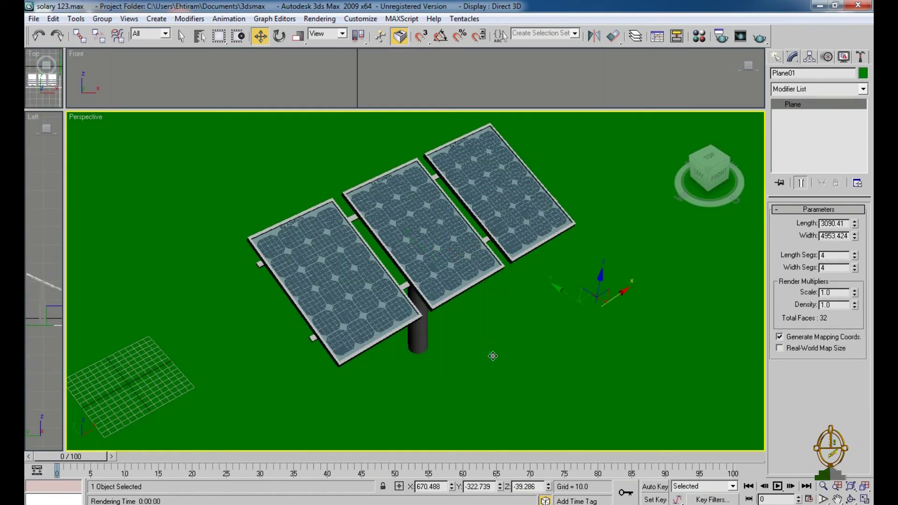
{"action": "middle_click_drag", "start_coordinate": [491, 357], "coordinate": [470, 342], "text": "alt"}
{"action": "key", "text": "shift+q"}
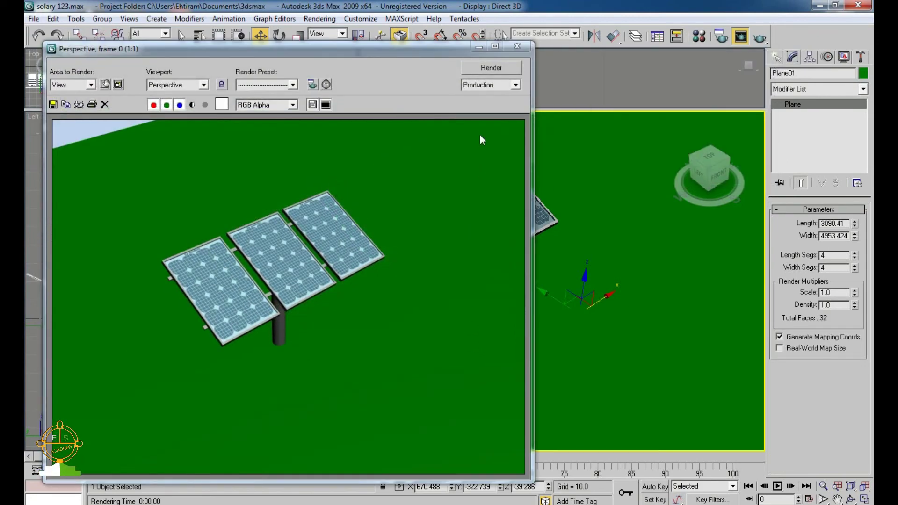
{"action": "left_click", "coordinate": [517, 47]}
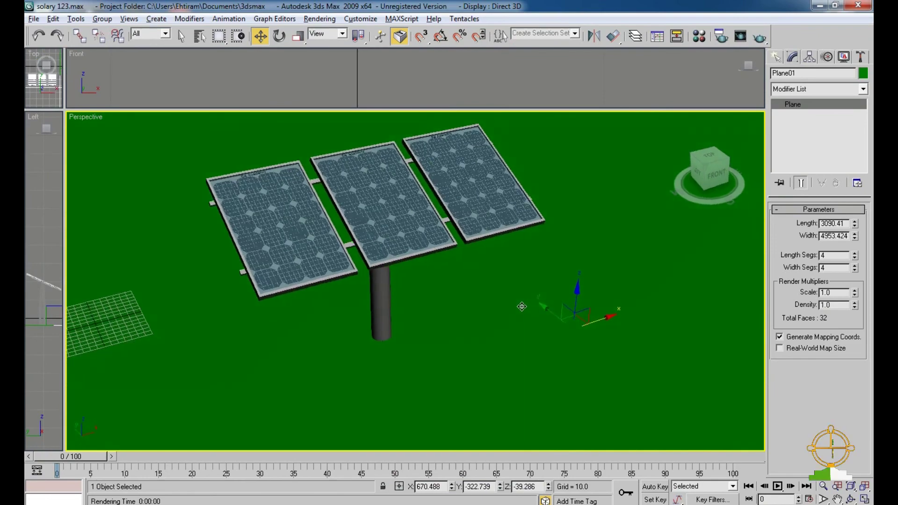